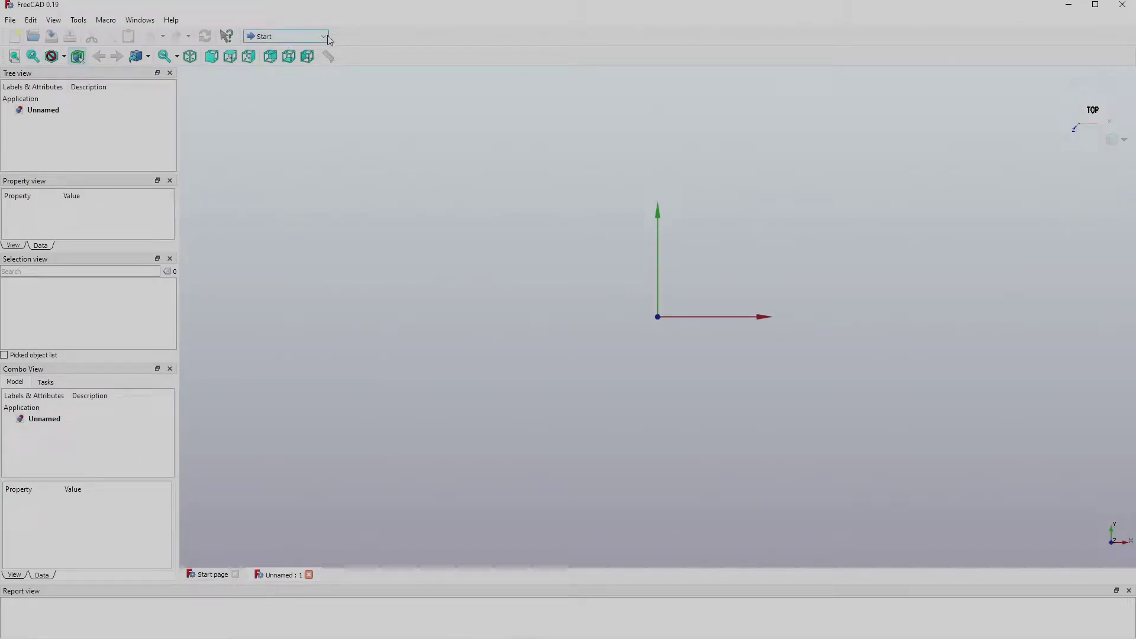
Save the new document as wheel-x in the WHELL_1 folder.
{"action": "left_click", "coordinate": [10, 19]}
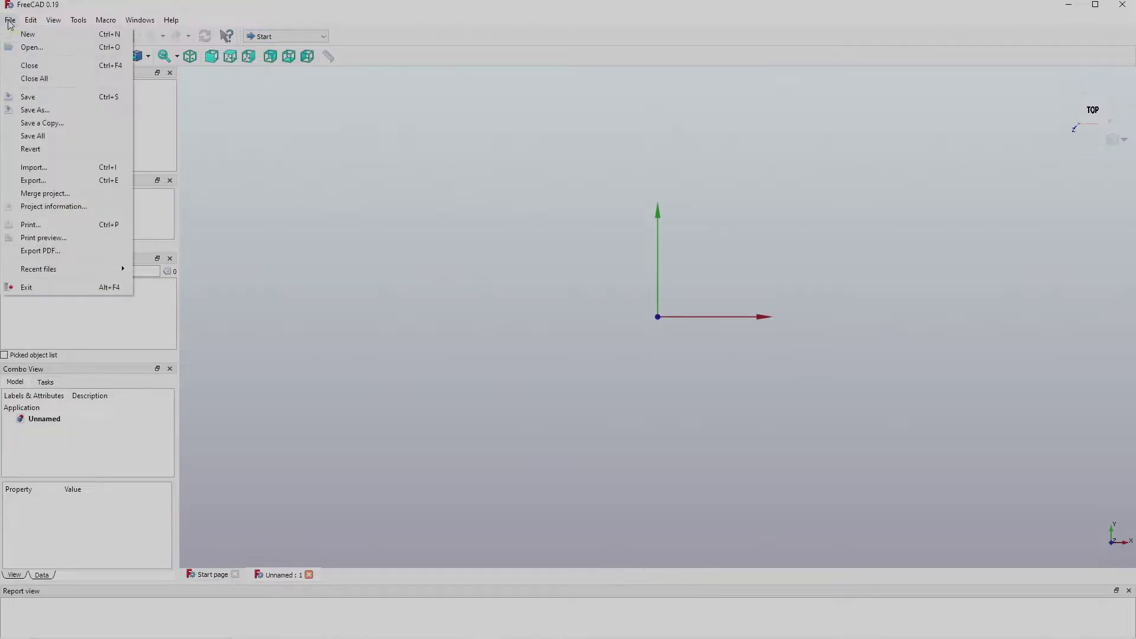
{"action": "left_click", "coordinate": [43, 111]}
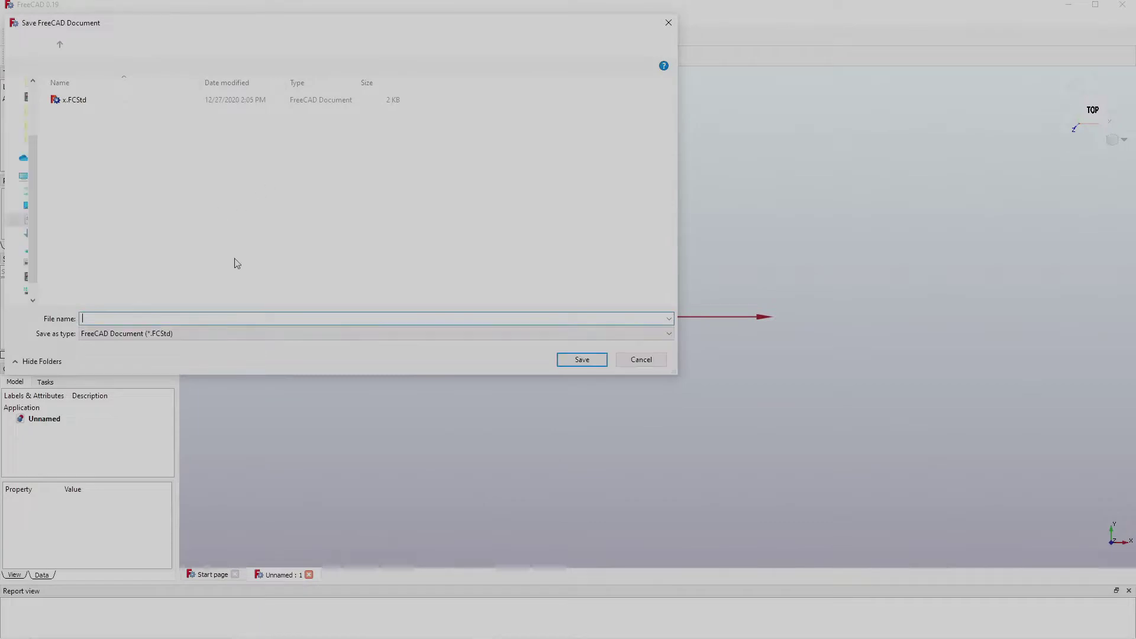
{"action": "type", "text": "wheel-x"}
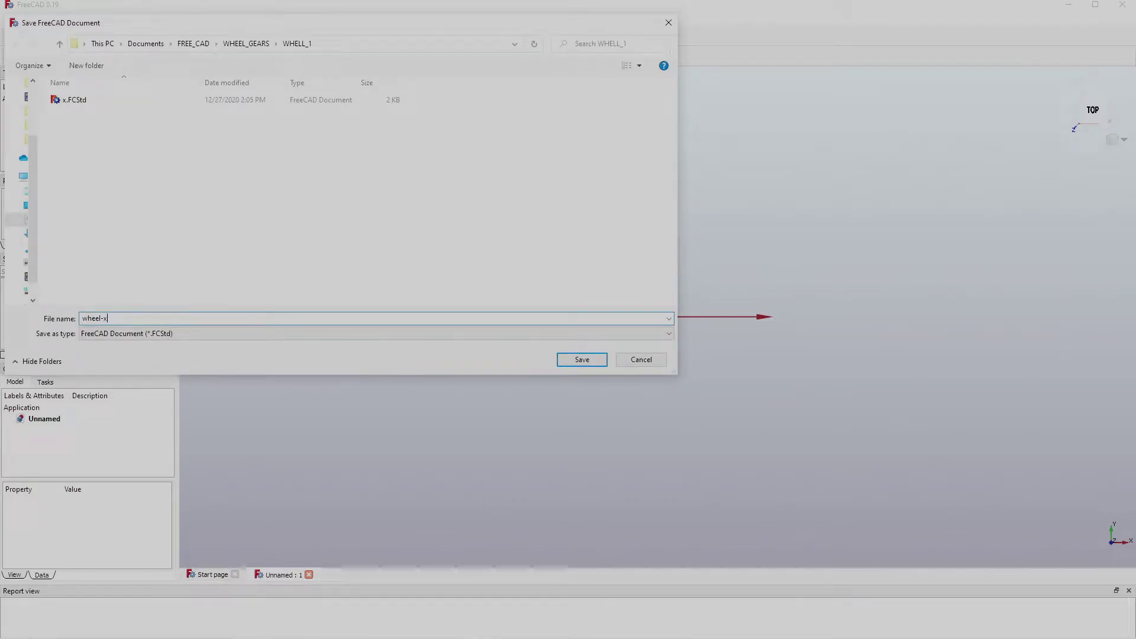
{"action": "key", "text": "Return"}
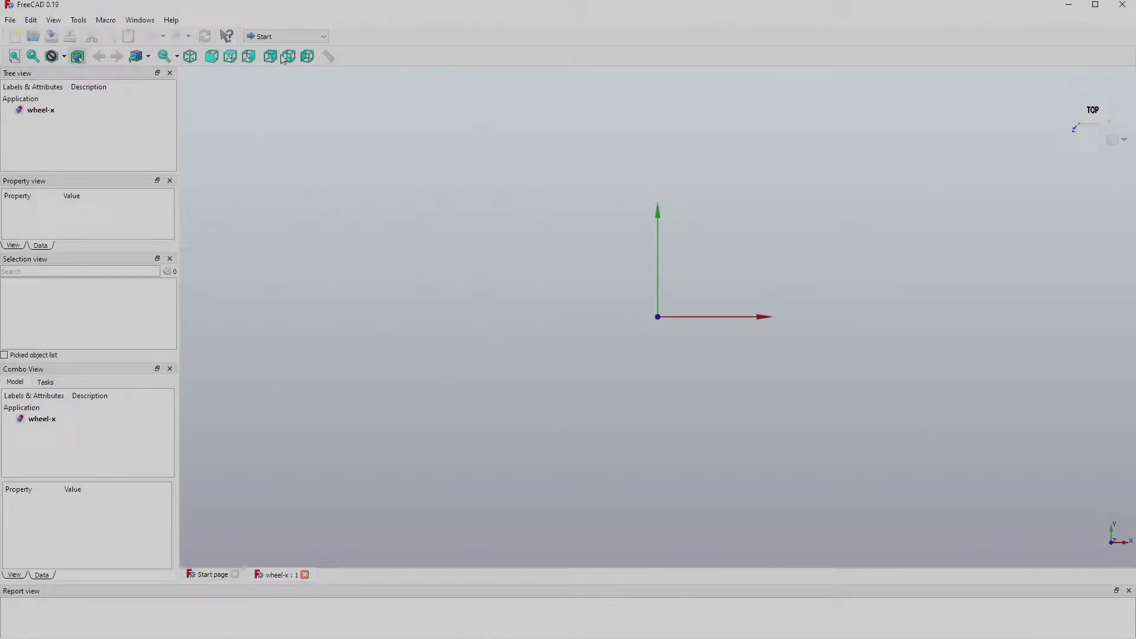
Switch to the Sketcher workbench and create a new sketch on the XY-Plane.
{"action": "left_click", "coordinate": [322, 37]}
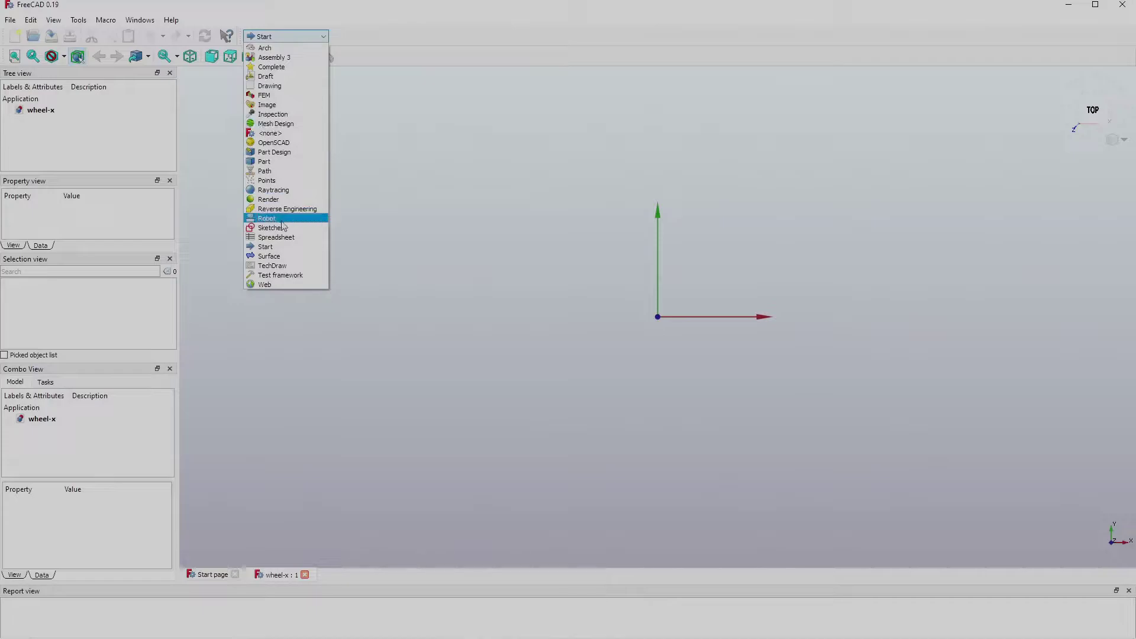
{"action": "left_click", "coordinate": [287, 216]}
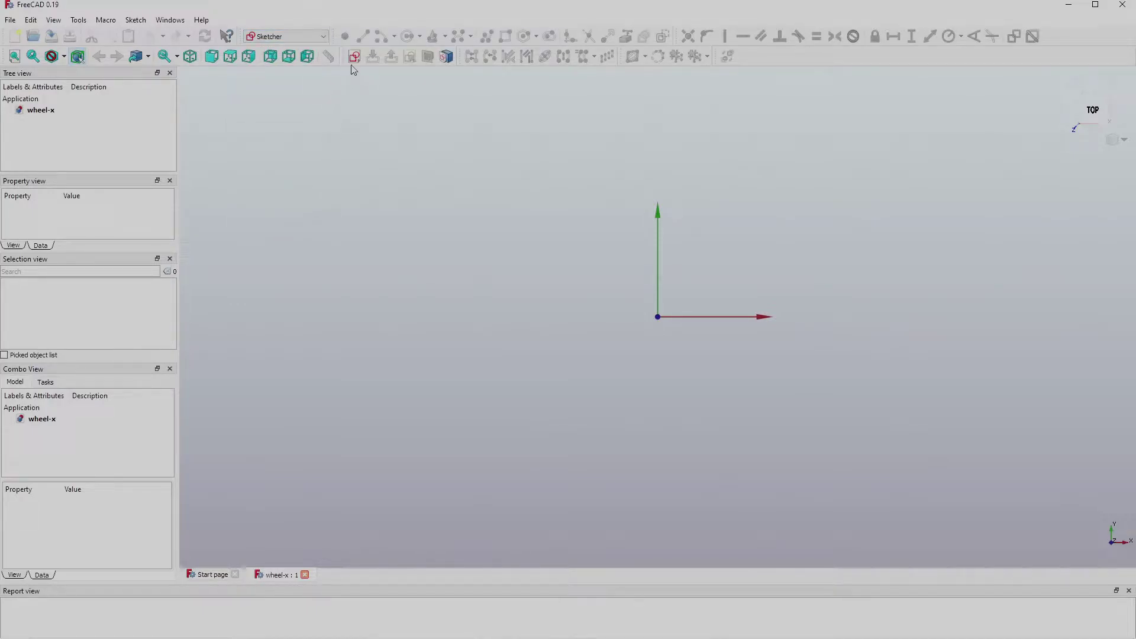
{"action": "left_click", "coordinate": [355, 58]}
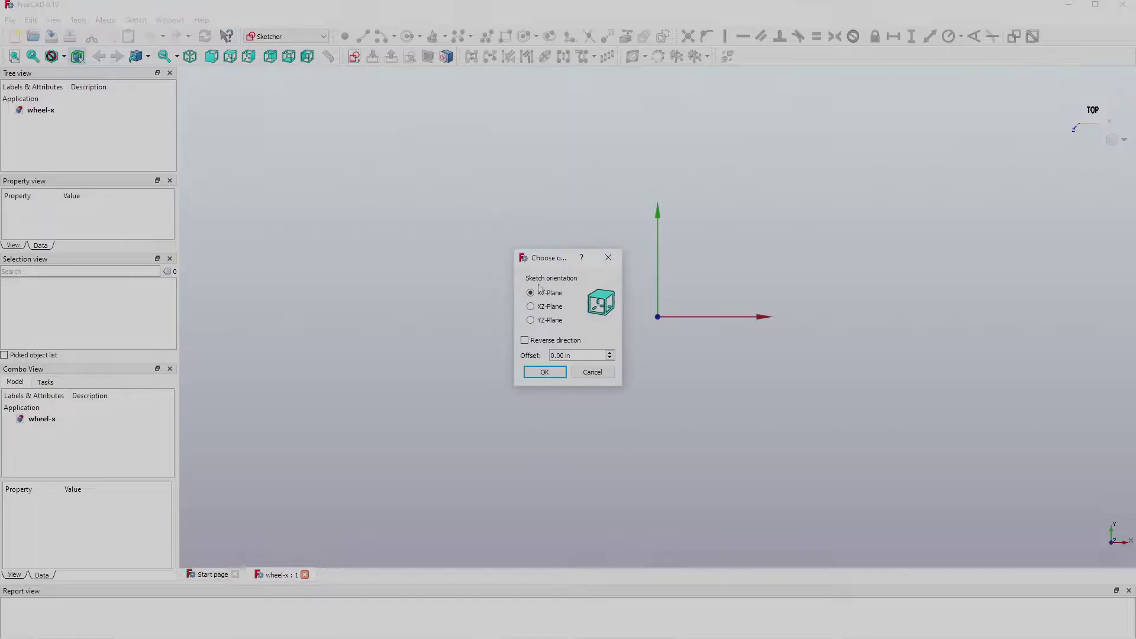
{"action": "left_click", "coordinate": [550, 374]}
Draw a horizontal line from the origin along the positive X axis and constrain its length to 10 in.
{"action": "scroll", "coordinate": [584, 249], "scroll_direction": "down", "scroll_amount": 5}
{"action": "scroll", "coordinate": [684, 159], "scroll_direction": "up", "scroll_amount": 2}
{"action": "scroll", "coordinate": [643, 161], "scroll_direction": "up", "scroll_amount": 1}
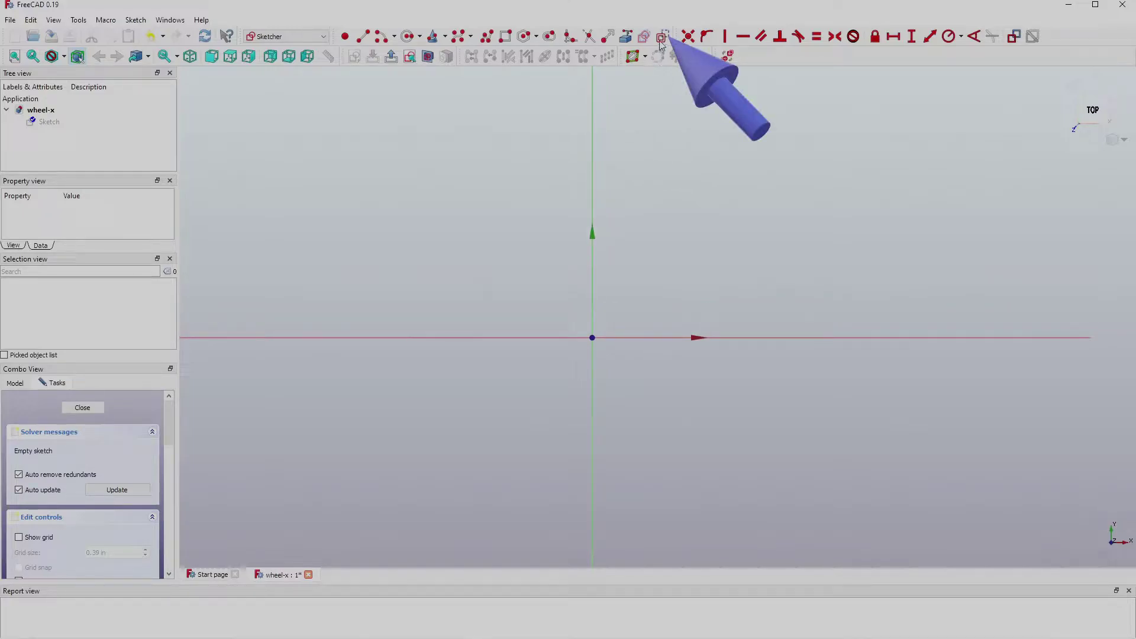
{"action": "left_click", "coordinate": [362, 36]}
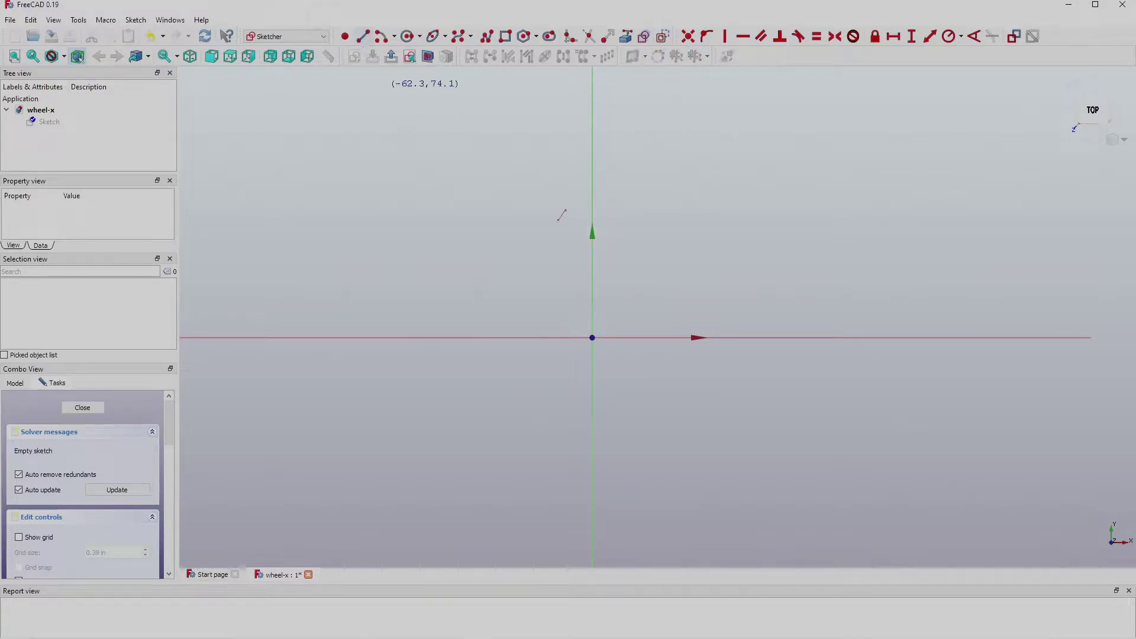
{"action": "left_click", "coordinate": [593, 338]}
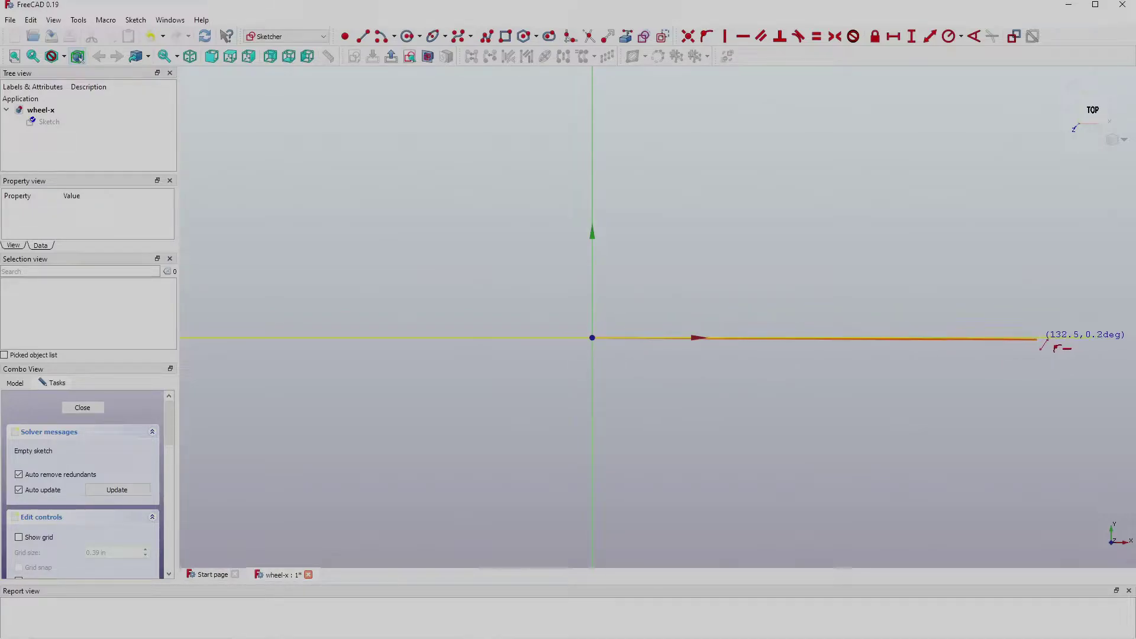
{"action": "left_click", "coordinate": [1054, 338]}
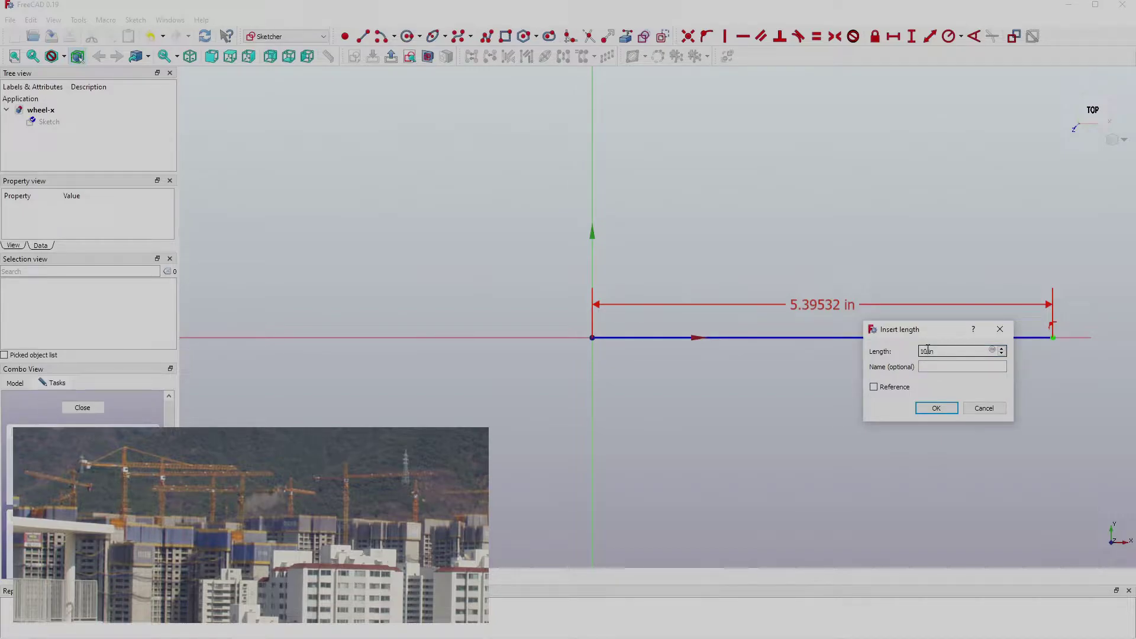
{"action": "key", "text": "Return"}
{"action": "scroll", "coordinate": [671, 288], "scroll_direction": "down", "scroll_amount": 3}
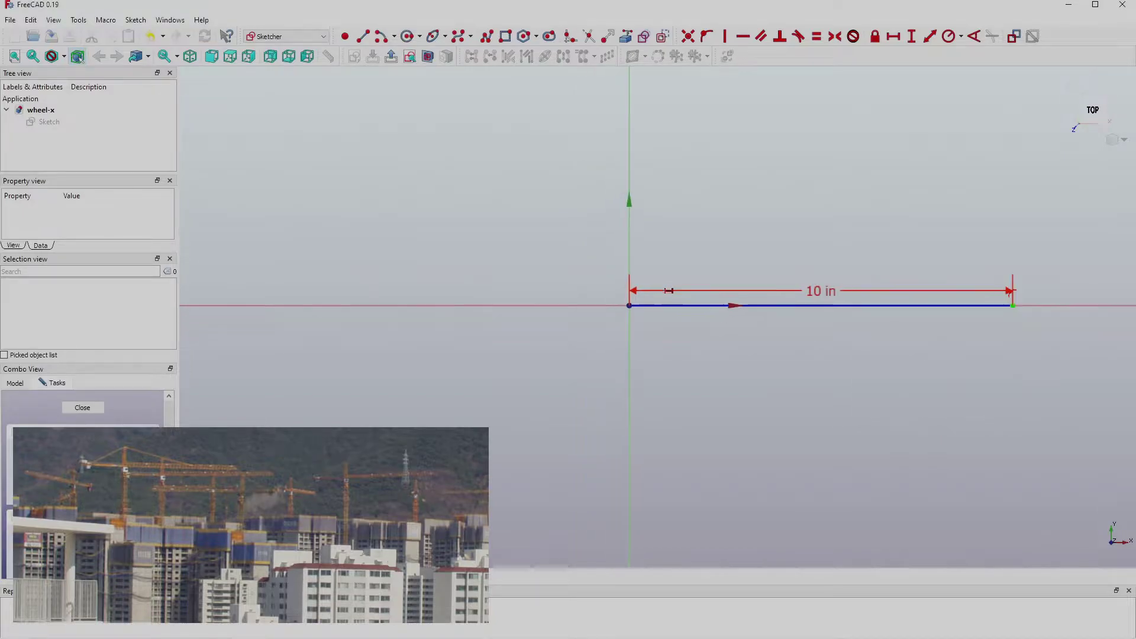
{"action": "scroll", "coordinate": [1045, 287], "scroll_direction": "up", "scroll_amount": 3}
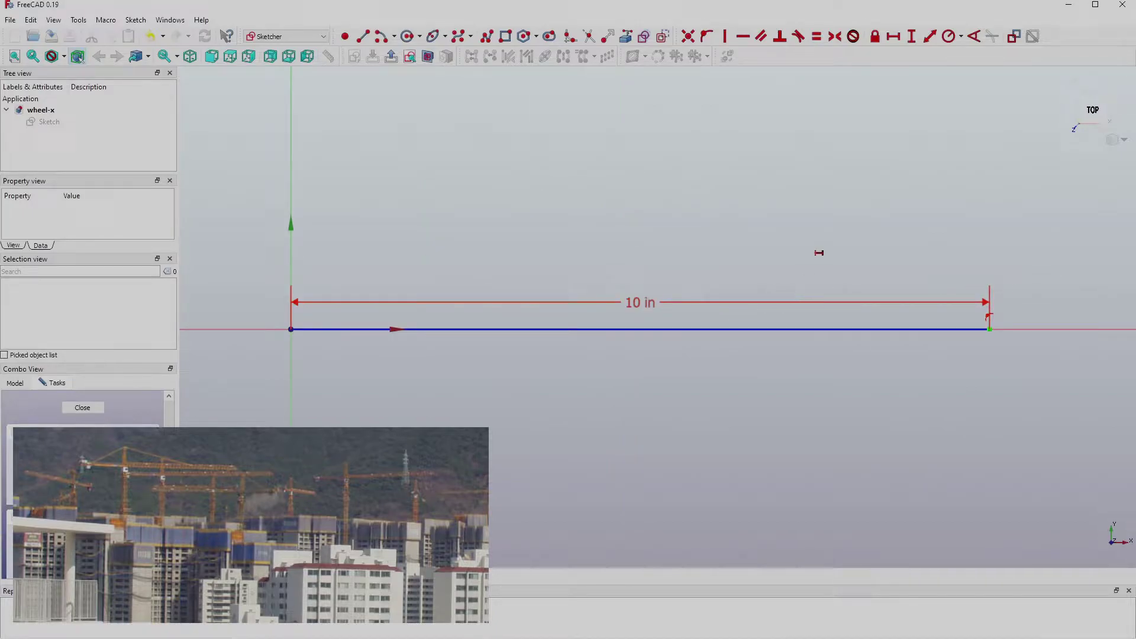
Make the line's 10 in length constraint a reference dimension and move it below the line.
{"action": "left_click", "coordinate": [648, 304]}
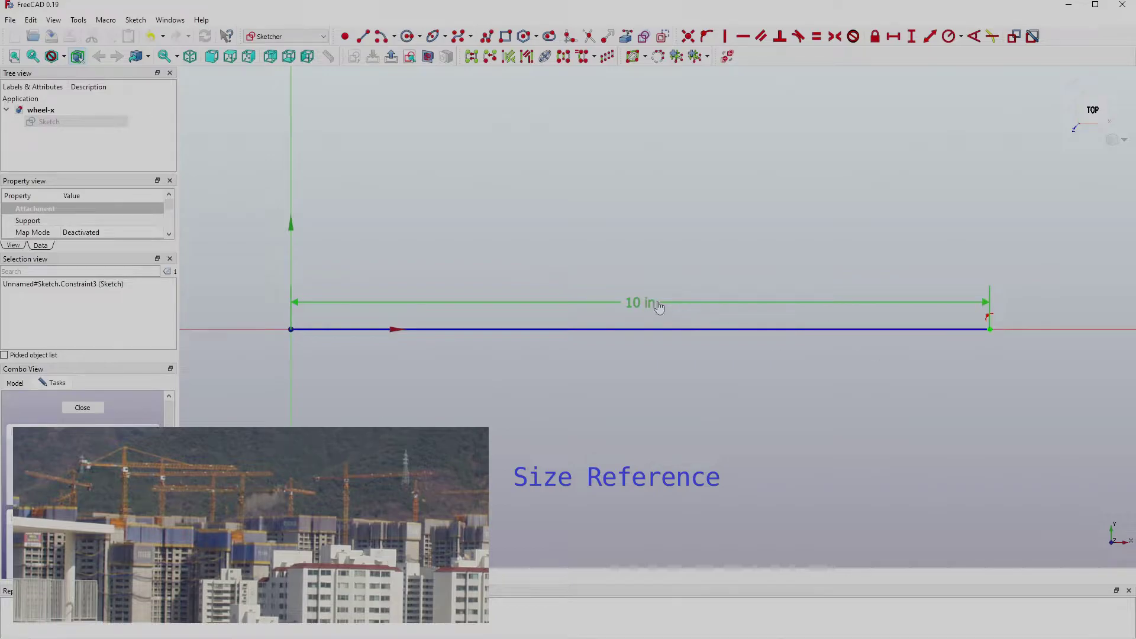
{"action": "key", "text": "Escape"}
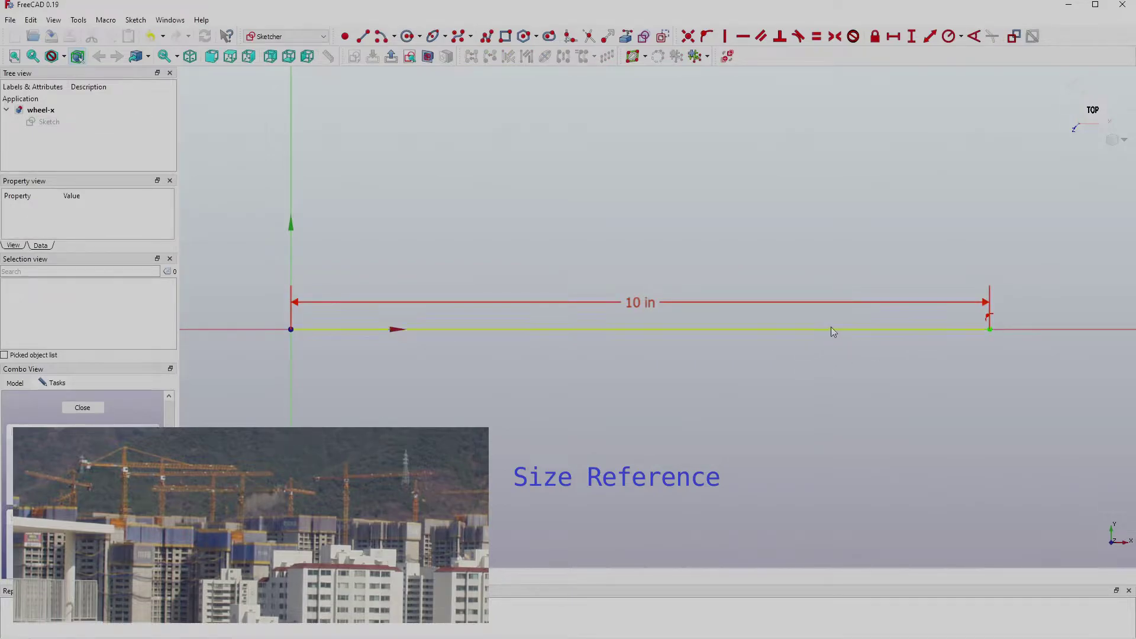
{"action": "double_click", "coordinate": [652, 304]}
{"action": "left_click", "coordinate": [687, 352]}
{"action": "left_click", "coordinate": [726, 374]}
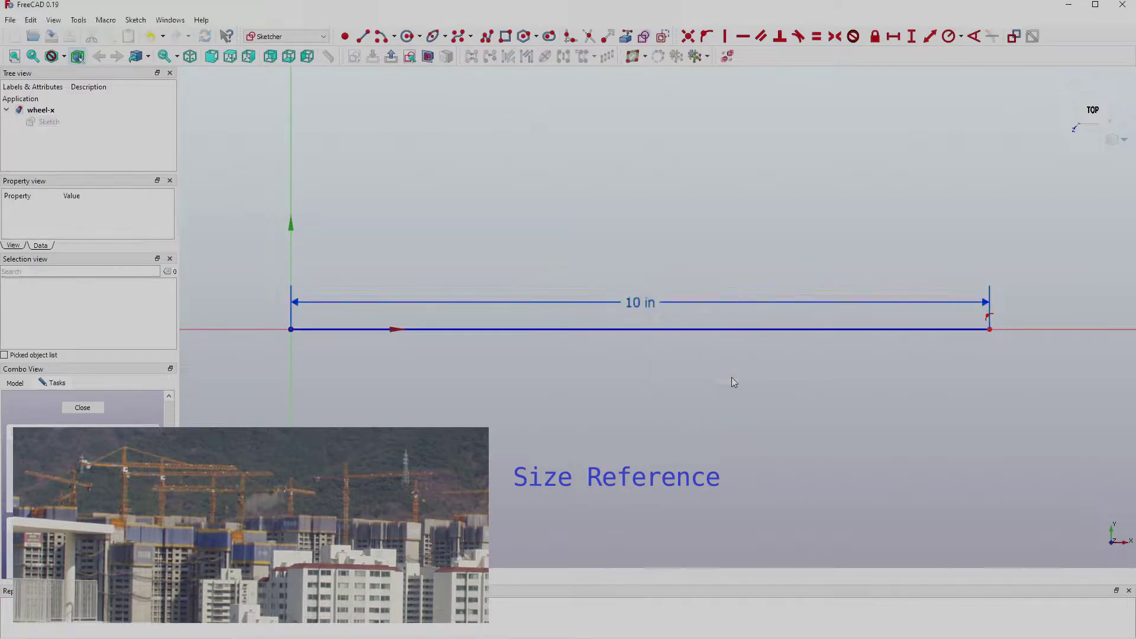
{"action": "left_click_drag", "start_coordinate": [646, 307], "coordinate": [637, 521]}
Start a polyline beside the upper Y axis with a vertical segment about 23 mm up, a short horizontal one and a short downward diagonal.
{"action": "scroll", "coordinate": [708, 178], "scroll_direction": "down", "scroll_amount": 5}
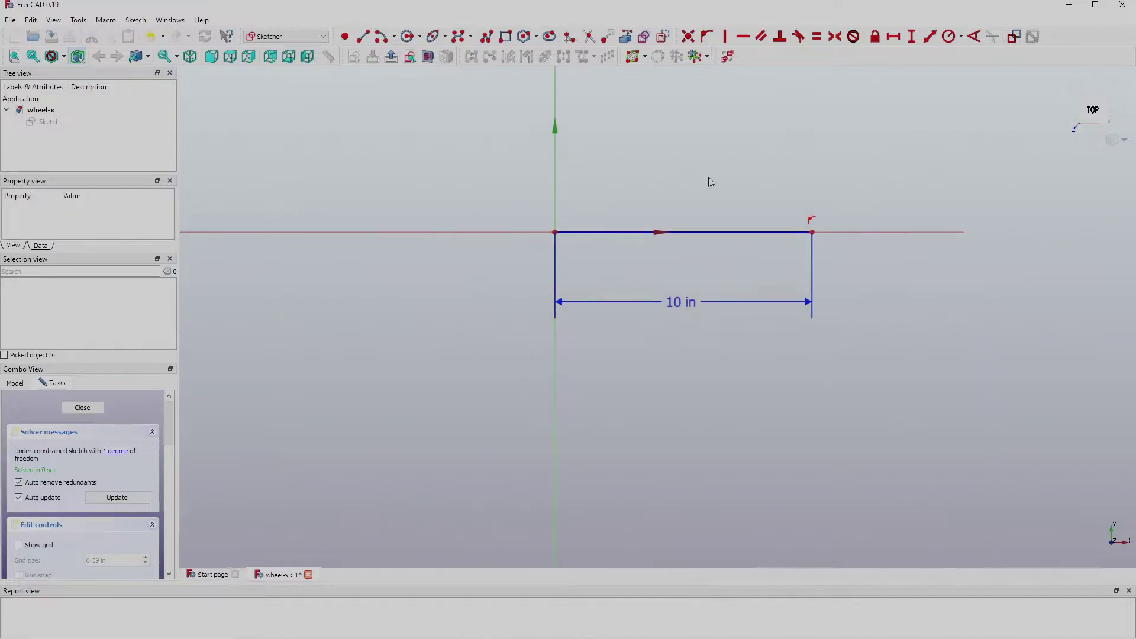
{"action": "scroll", "coordinate": [716, 101], "scroll_direction": "up", "scroll_amount": 4}
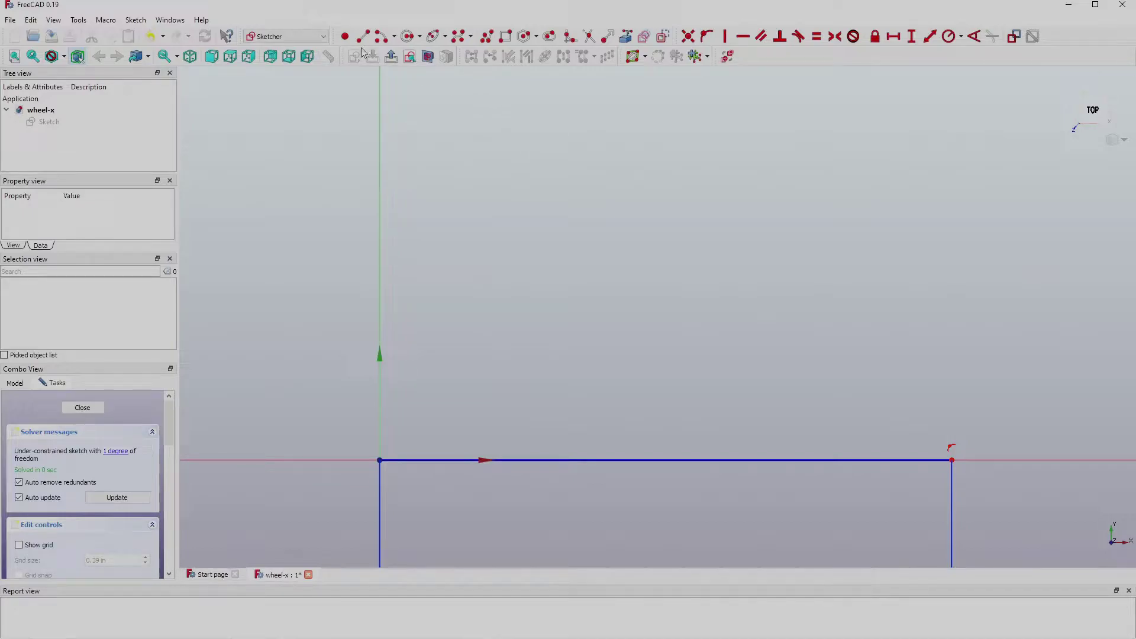
{"action": "left_click", "coordinate": [487, 37]}
{"action": "scroll", "coordinate": [412, 90], "scroll_direction": "up", "scroll_amount": 1}
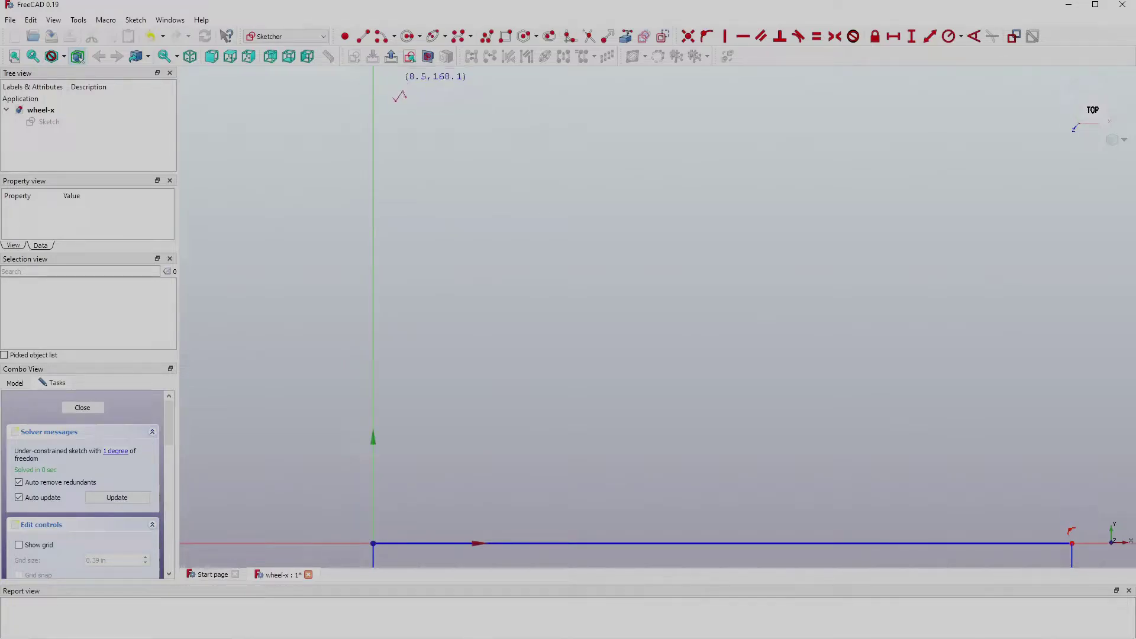
{"action": "scroll", "coordinate": [397, 98], "scroll_direction": "down", "scroll_amount": 2}
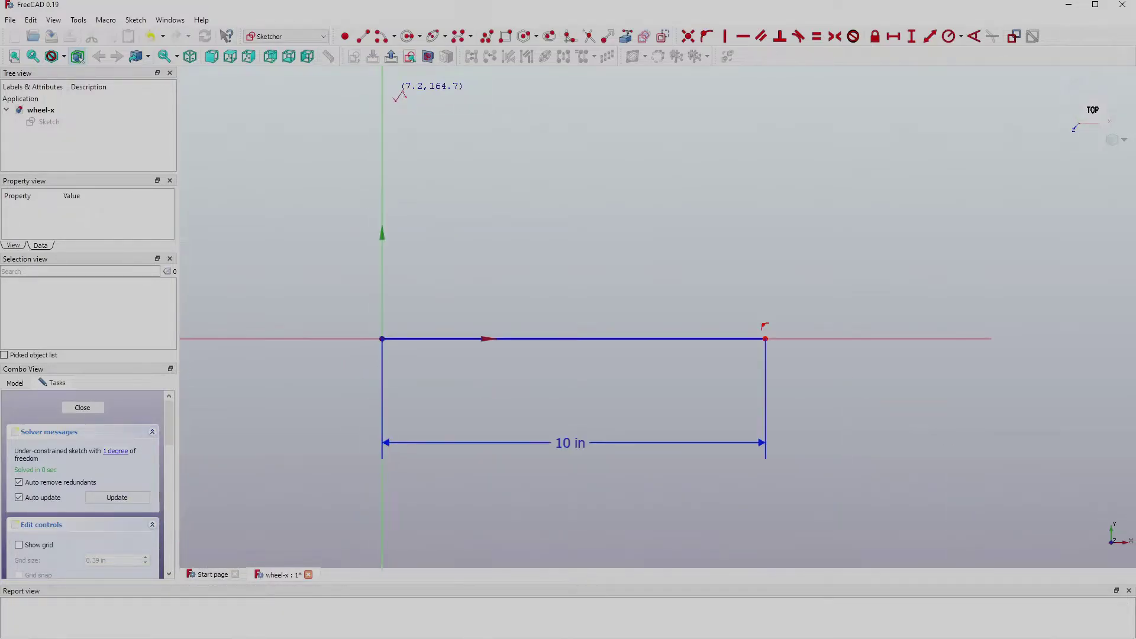
{"action": "scroll", "coordinate": [408, 97], "scroll_direction": "down", "scroll_amount": 3}
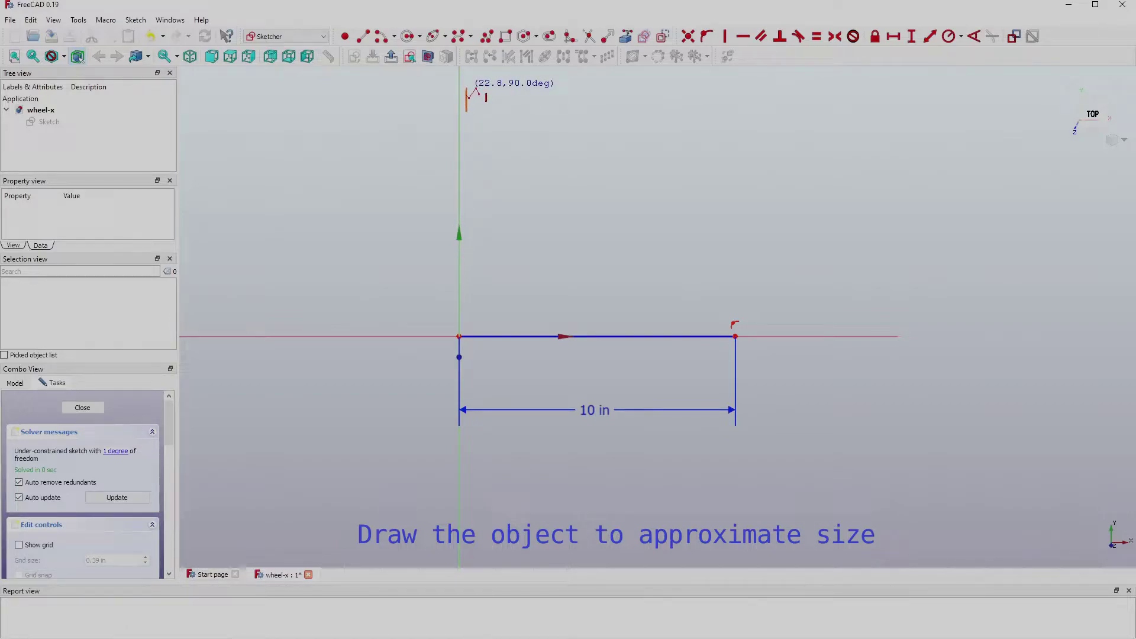
{"action": "left_click", "coordinate": [466, 87]}
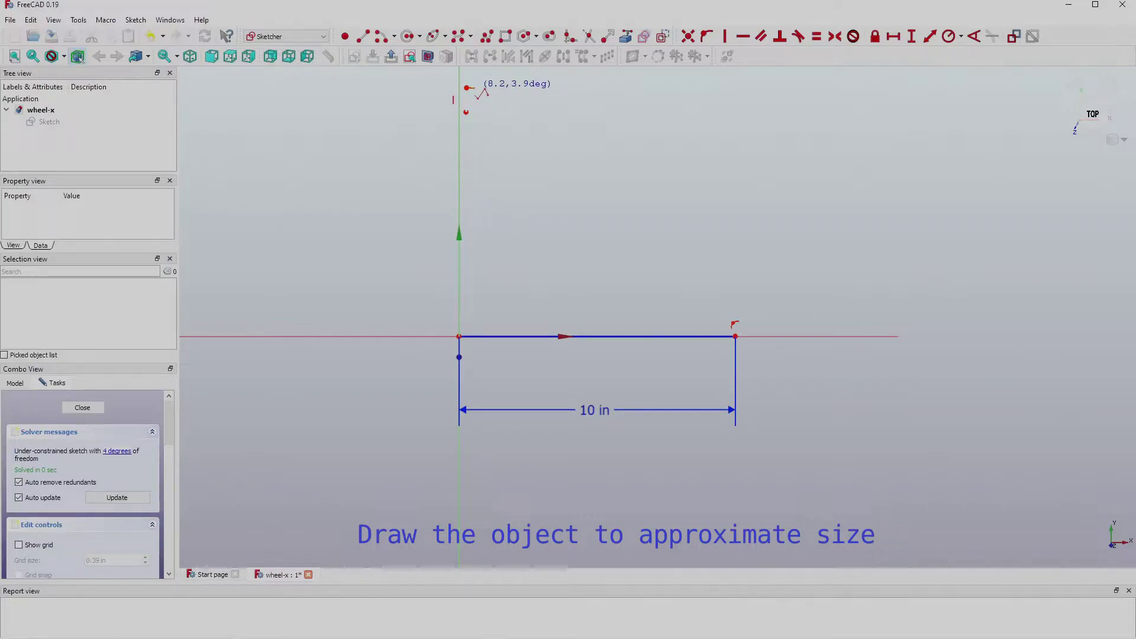
{"action": "left_click", "coordinate": [477, 87]}
{"action": "left_click", "coordinate": [485, 106]}
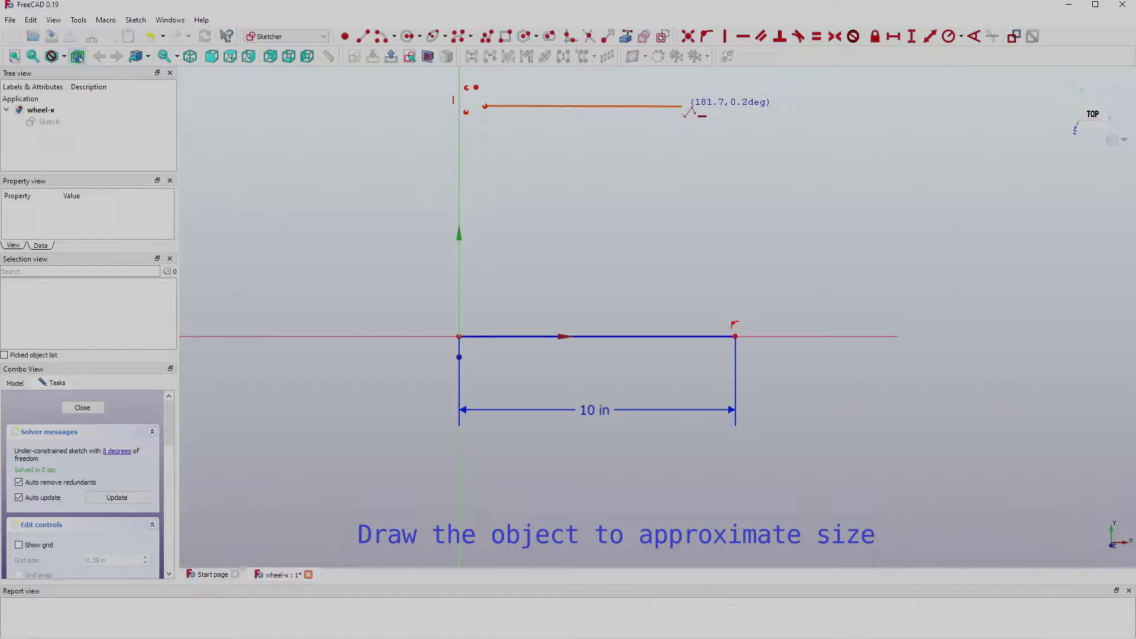
Continue the polyline with a horizontal segment about 182 mm long, a short upward diagonal, a 9 mm horizontal and a 34 mm downward diagonal.
{"action": "left_click", "coordinate": [682, 107]}
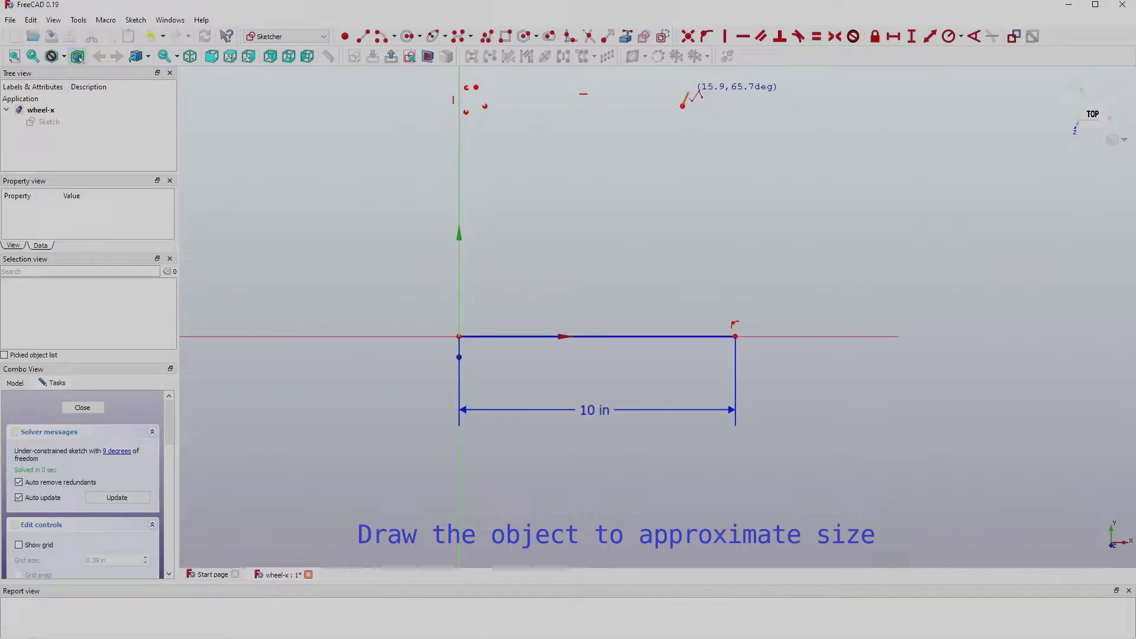
{"action": "left_click", "coordinate": [691, 87]}
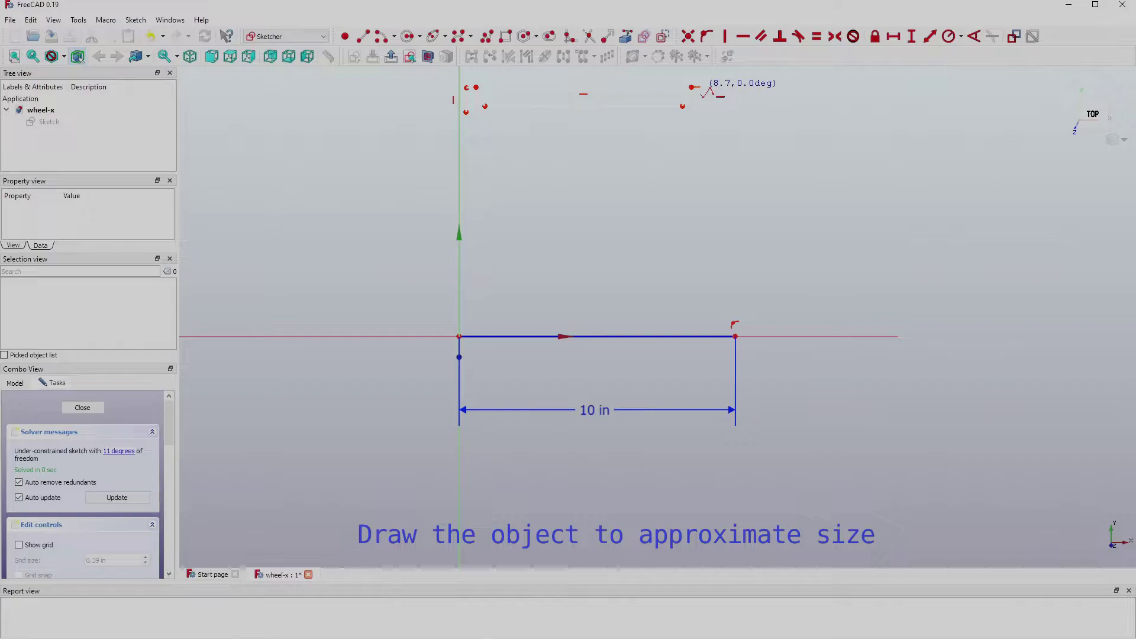
{"action": "left_click", "coordinate": [702, 87]}
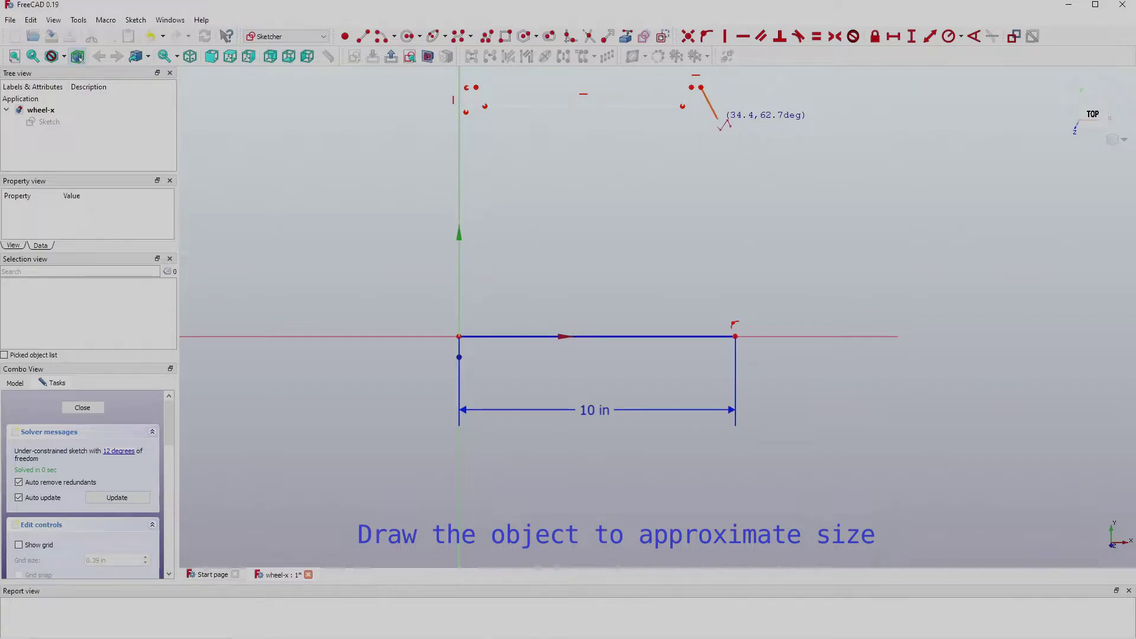
{"action": "left_click", "coordinate": [718, 122]}
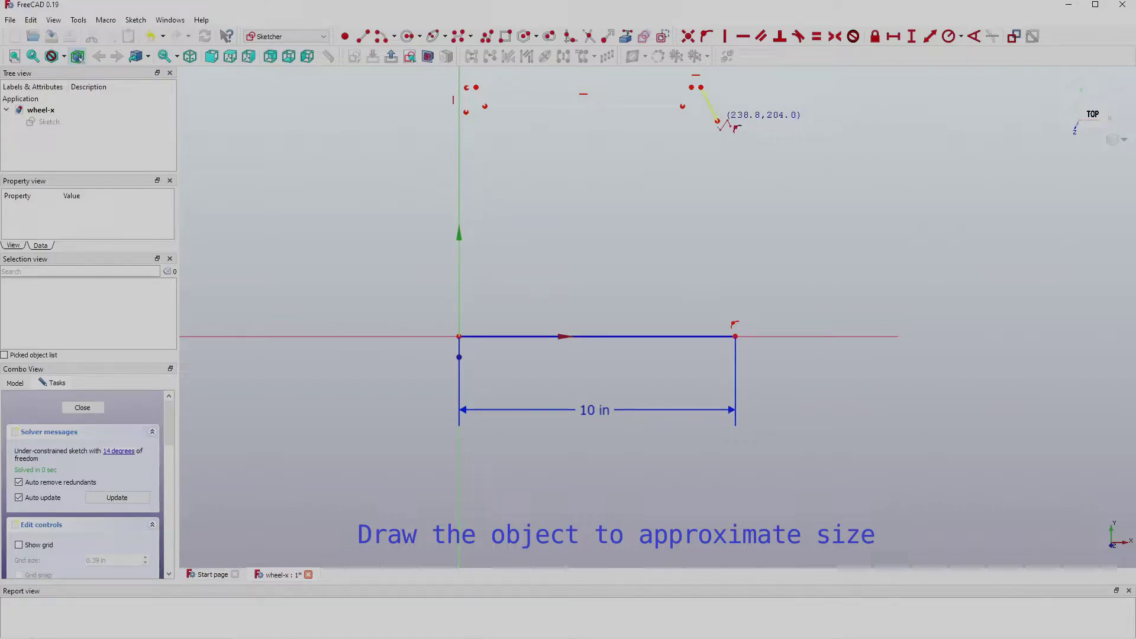
{"action": "key", "text": "Escape"}
Draw a horizontal line about 210 mm long from the polyline's start point, below its long horizontal segment.
{"action": "left_click", "coordinate": [363, 38]}
{"action": "left_click", "coordinate": [466, 112]}
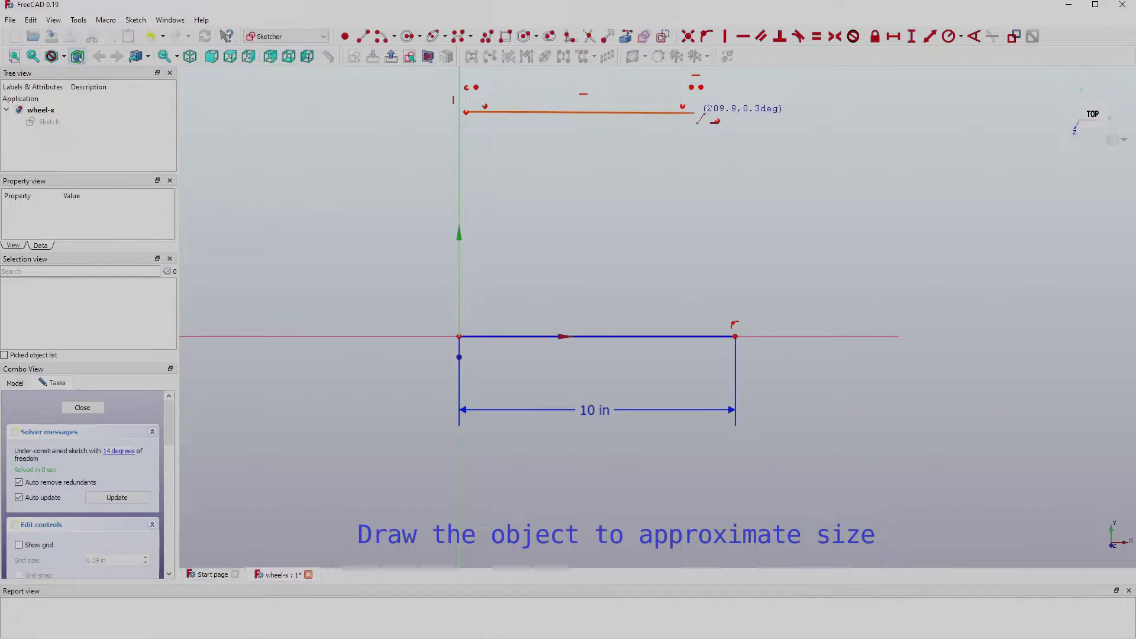
{"action": "left_click", "coordinate": [696, 112]}
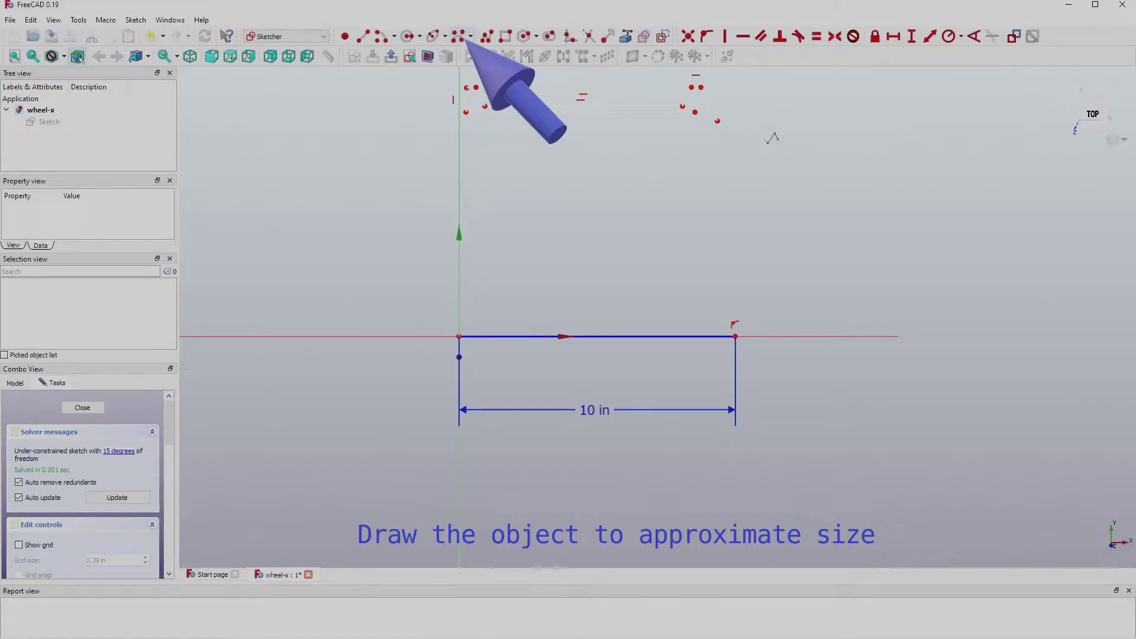
Draw a B-spline with five control points from the polyline's free end, curving down towards the X axis.
{"action": "left_click", "coordinate": [717, 121]}
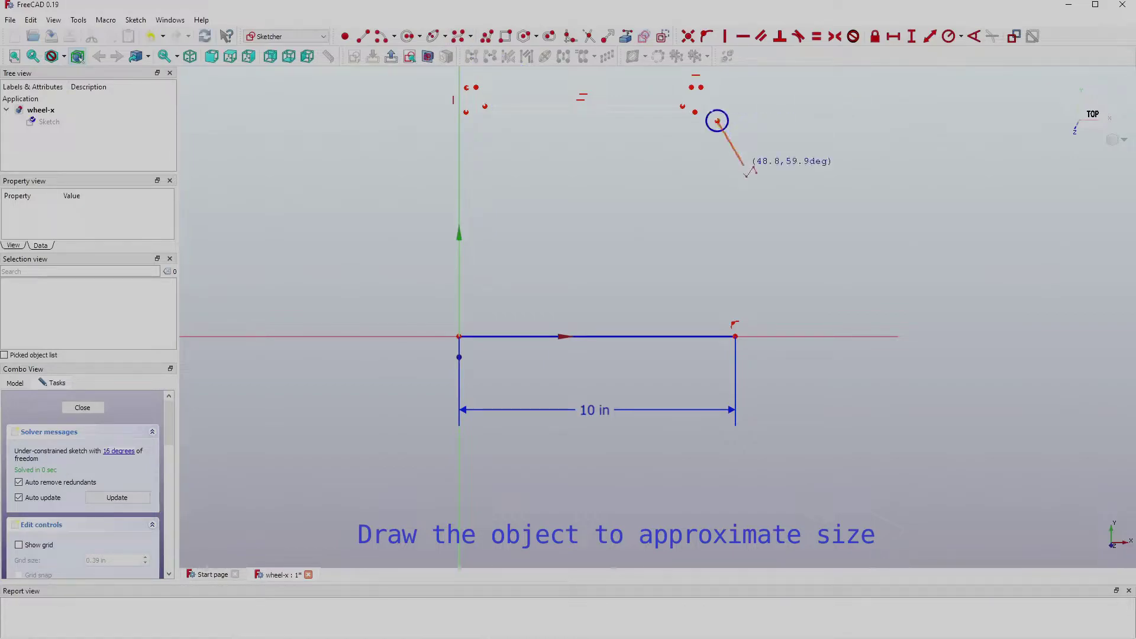
{"action": "left_click", "coordinate": [745, 159]}
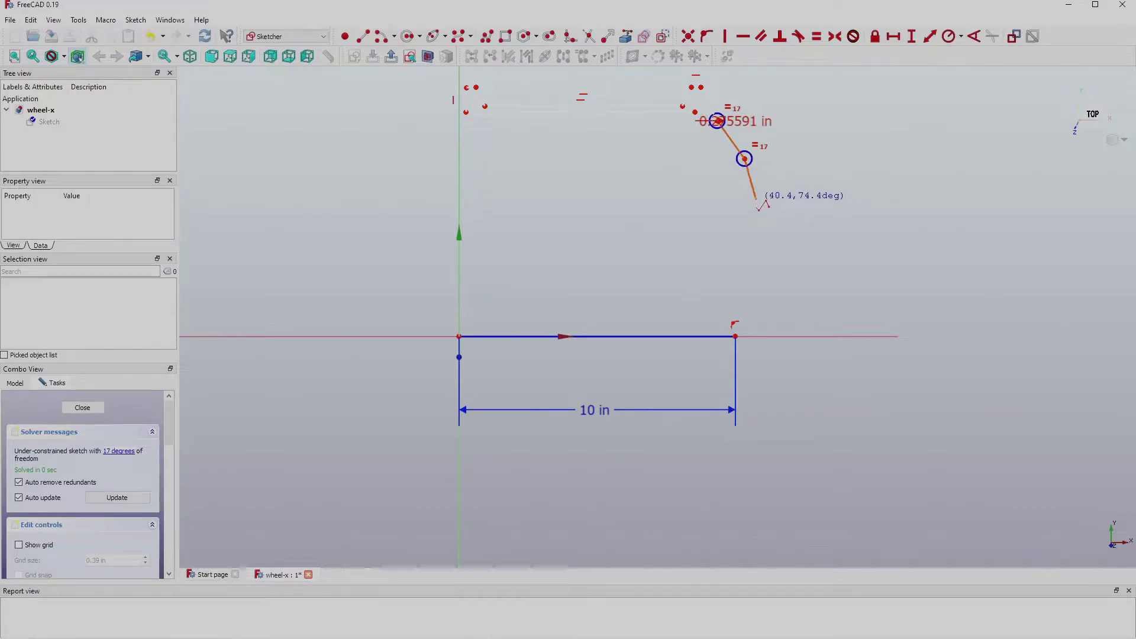
{"action": "left_click", "coordinate": [760, 236]}
{"action": "left_click", "coordinate": [762, 291]}
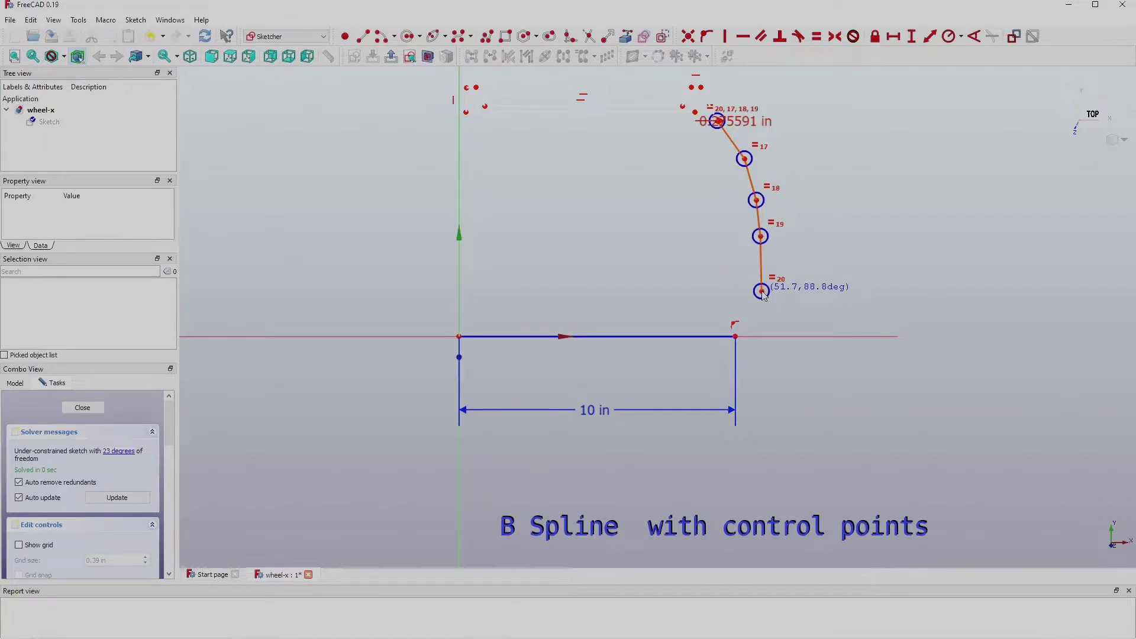
{"action": "right_click", "coordinate": [762, 292]}
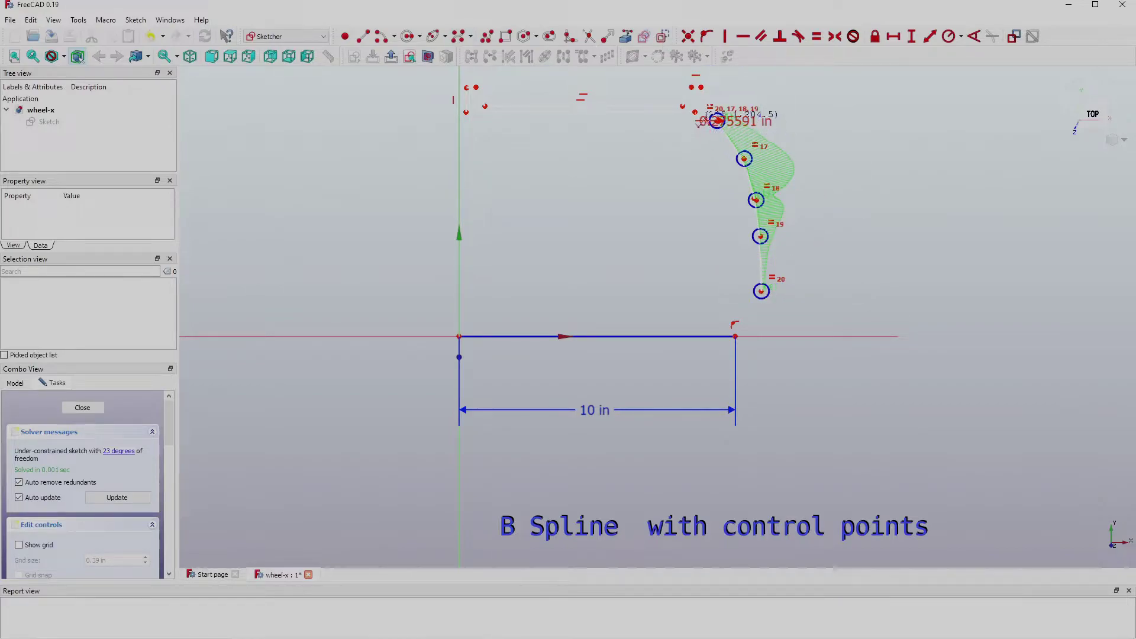
Draw a second B-spline with five control points from the lower horizontal line's free end, curving down inside the first B-spline.
{"action": "left_click", "coordinate": [694, 111]}
{"action": "left_click", "coordinate": [728, 162]}
{"action": "left_click", "coordinate": [742, 206]}
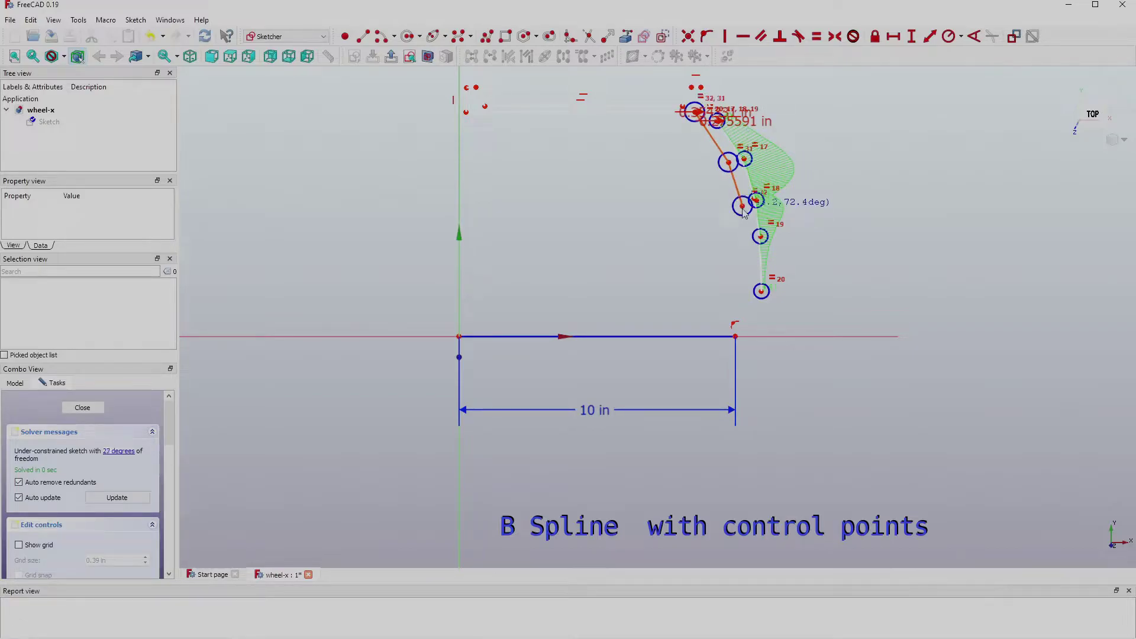
{"action": "left_click", "coordinate": [747, 239]}
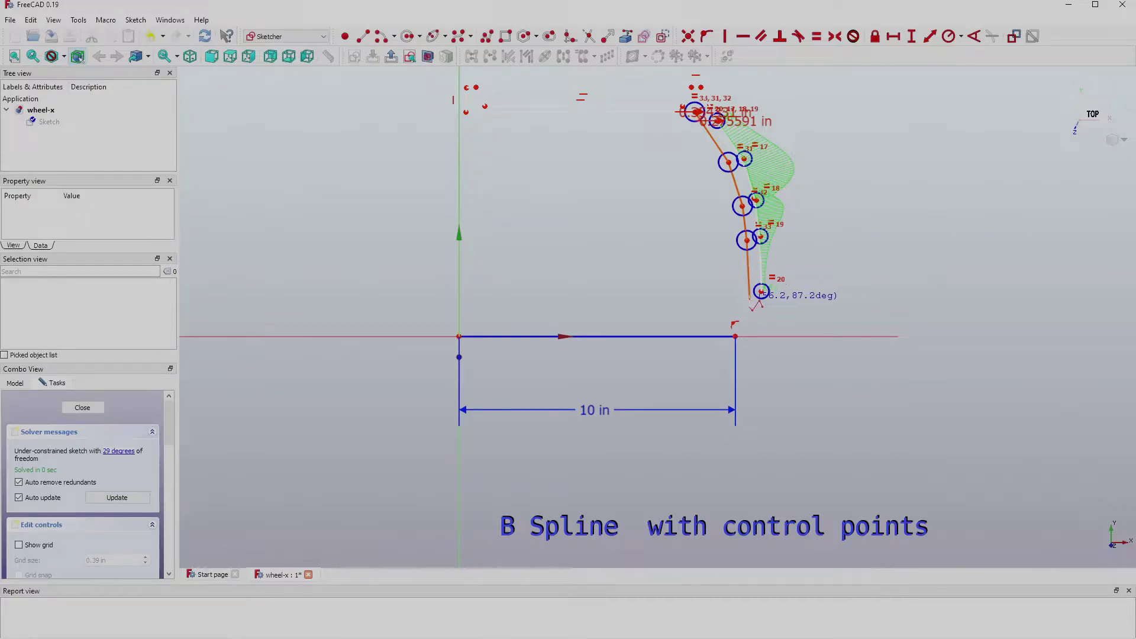
{"action": "right_click", "coordinate": [762, 303]}
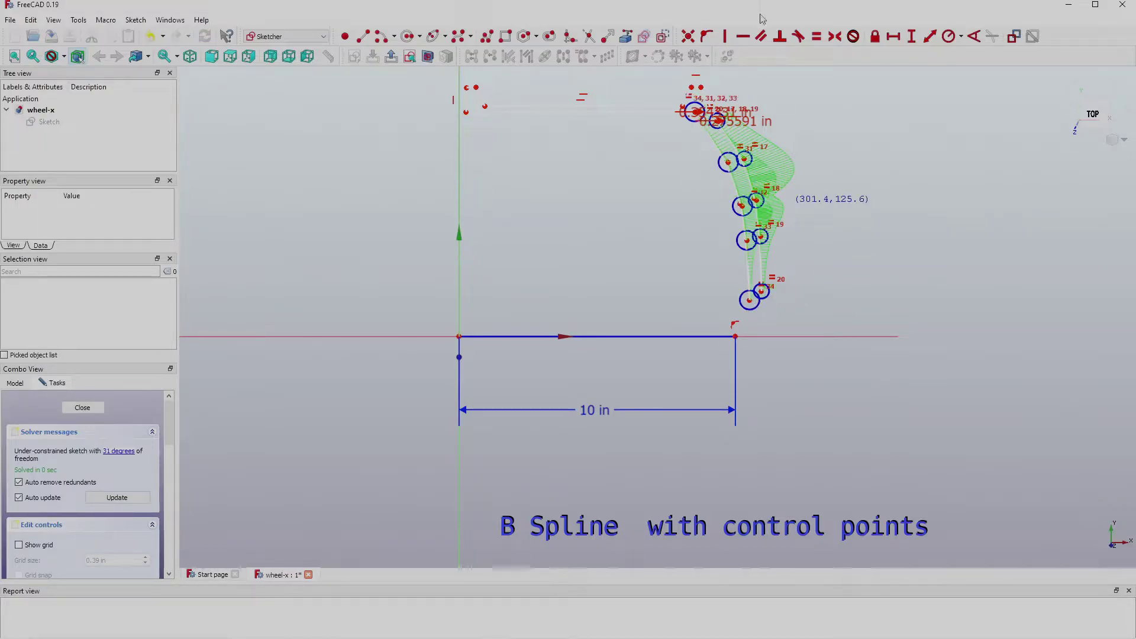
Draw a polyline from the outer B-spline's end: short diagonal, about 31 mm down to the X axis, 18 mm horizontally inward, 34 mm up to the inner B-spline.
{"action": "left_click", "coordinate": [487, 36]}
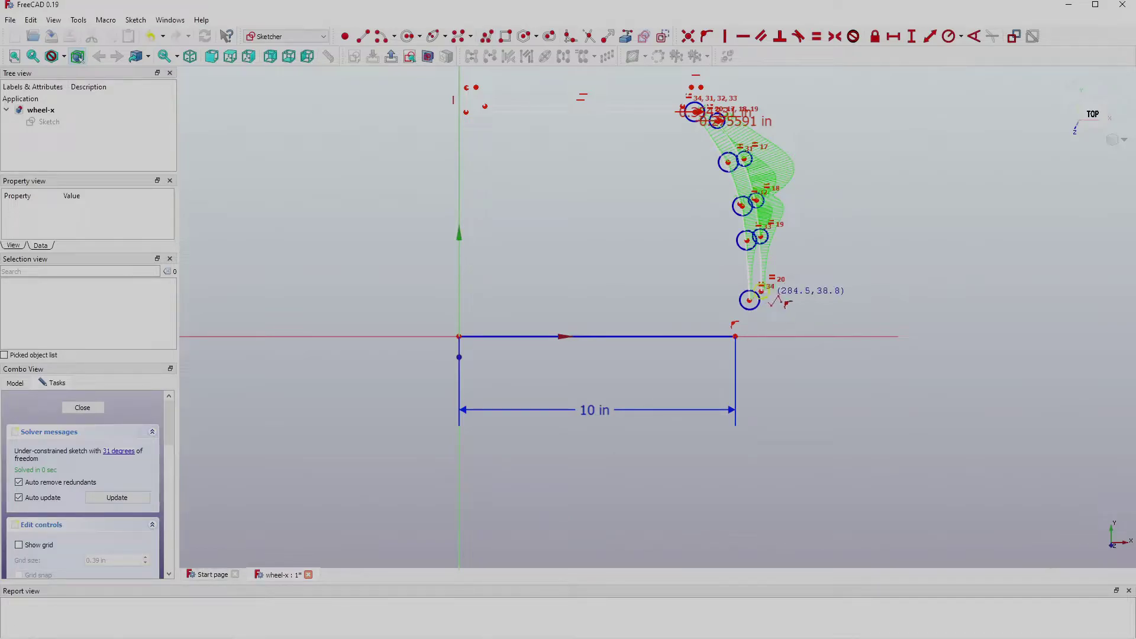
{"action": "scroll", "coordinate": [770, 296], "scroll_direction": "up", "scroll_amount": 2}
{"action": "left_click", "coordinate": [759, 289]}
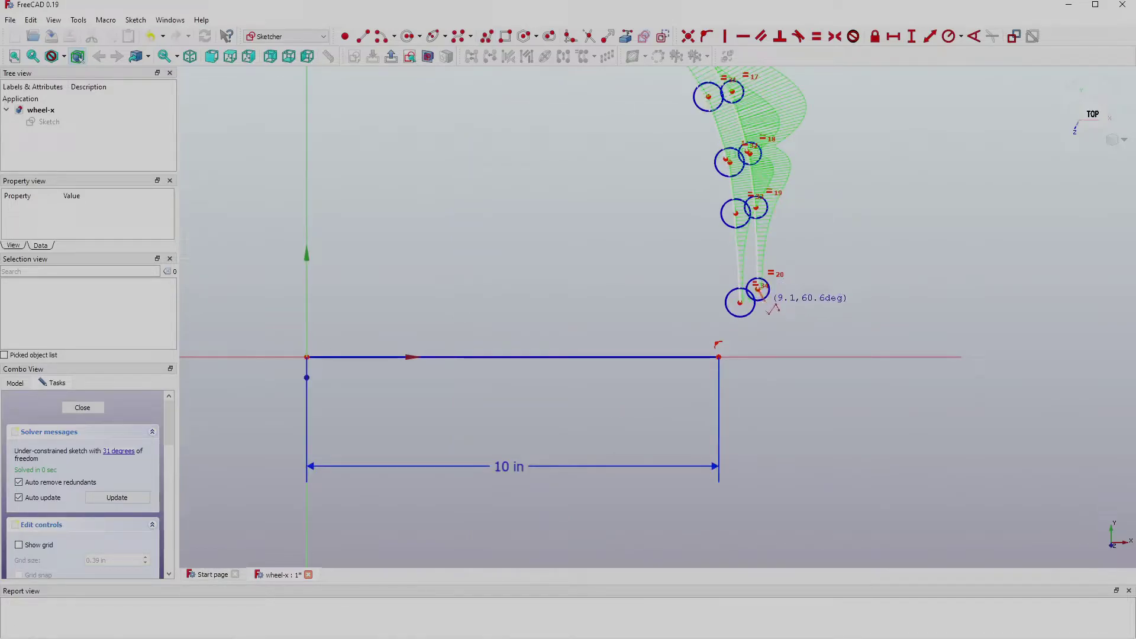
{"action": "left_click", "coordinate": [770, 308]}
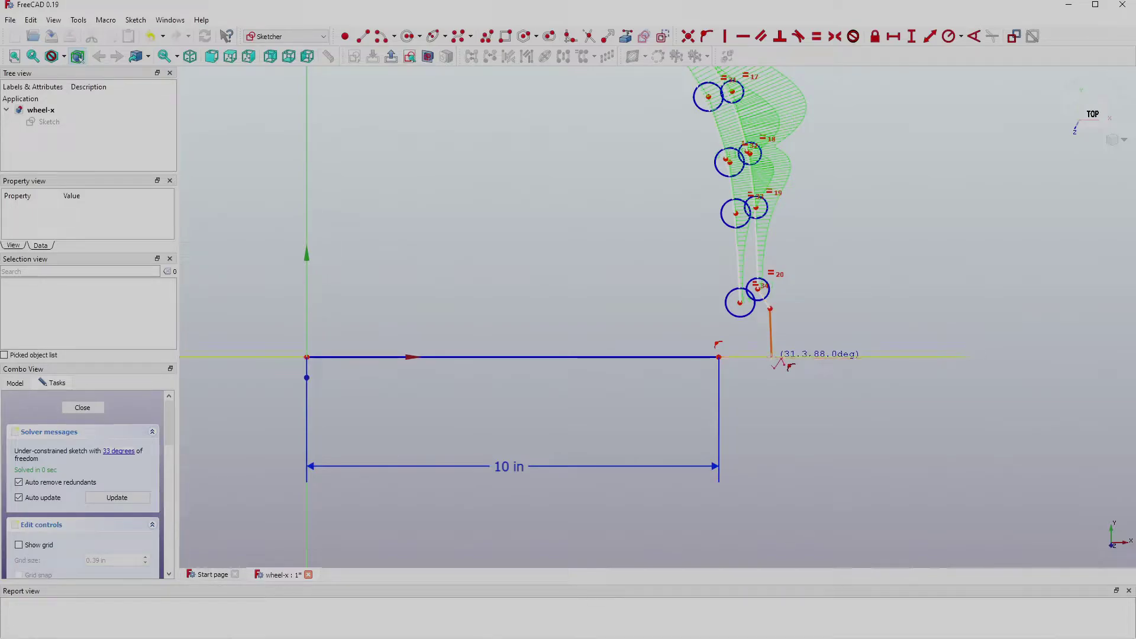
{"action": "left_click", "coordinate": [772, 359]}
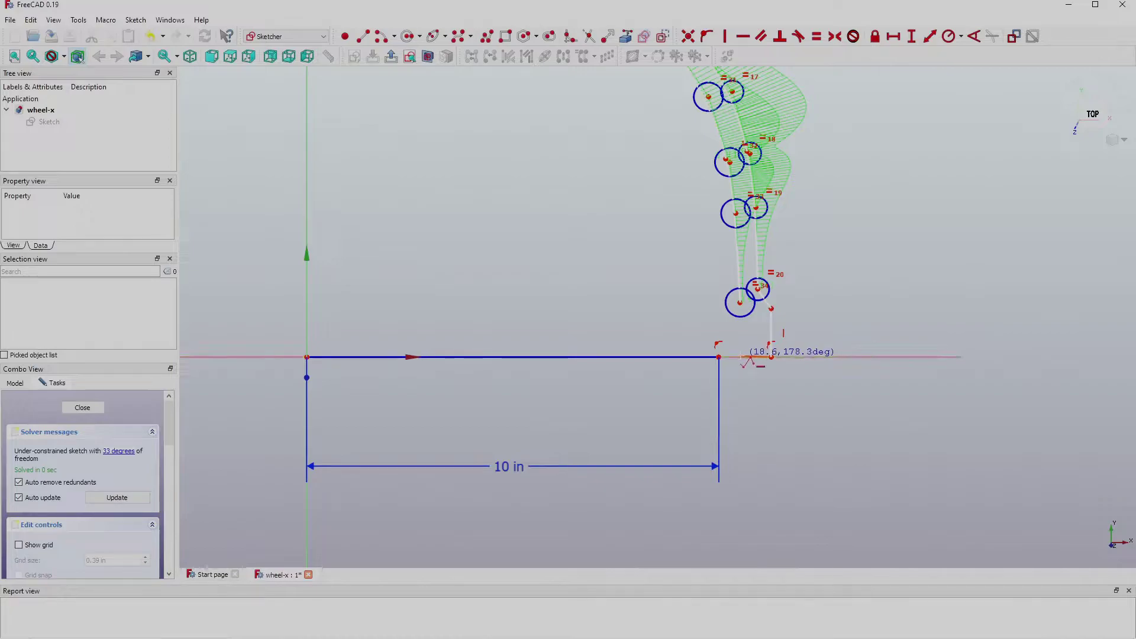
{"action": "left_click", "coordinate": [743, 357]}
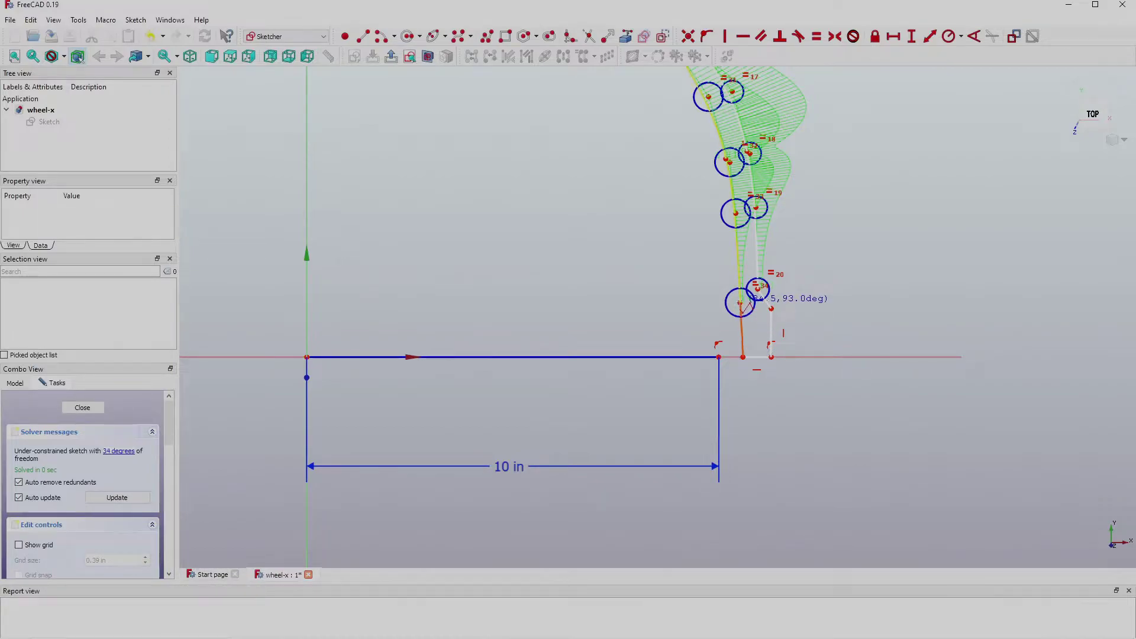
{"action": "scroll", "coordinate": [748, 306], "scroll_direction": "up", "scroll_amount": 5}
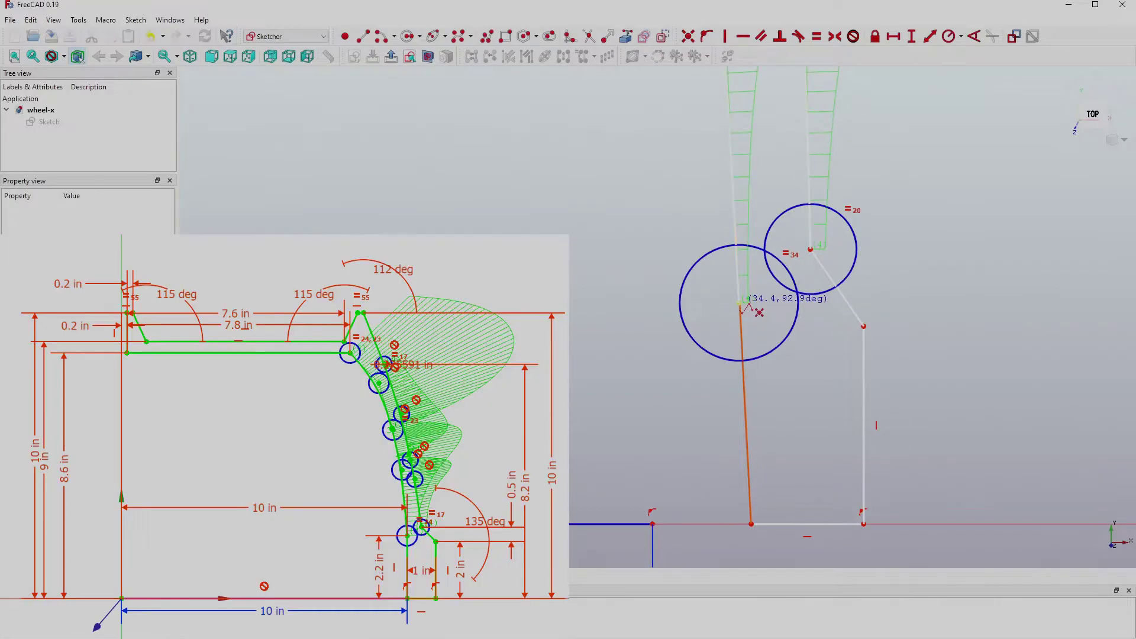
{"action": "scroll", "coordinate": [775, 278], "scroll_direction": "down", "scroll_amount": 5}
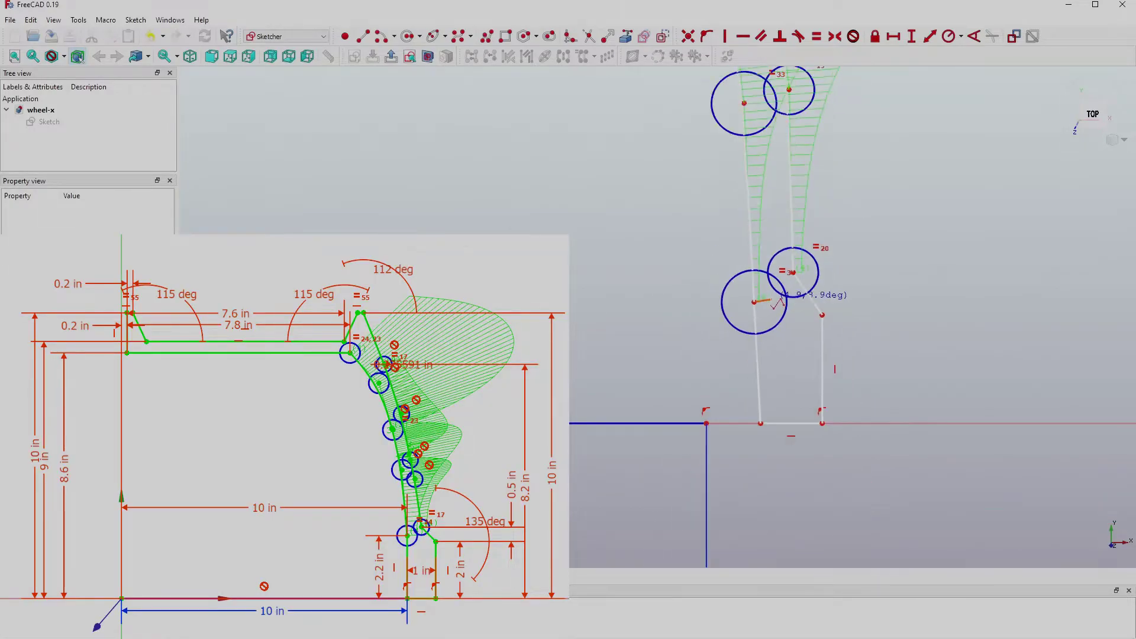
{"action": "scroll", "coordinate": [769, 249], "scroll_direction": "up", "scroll_amount": 5}
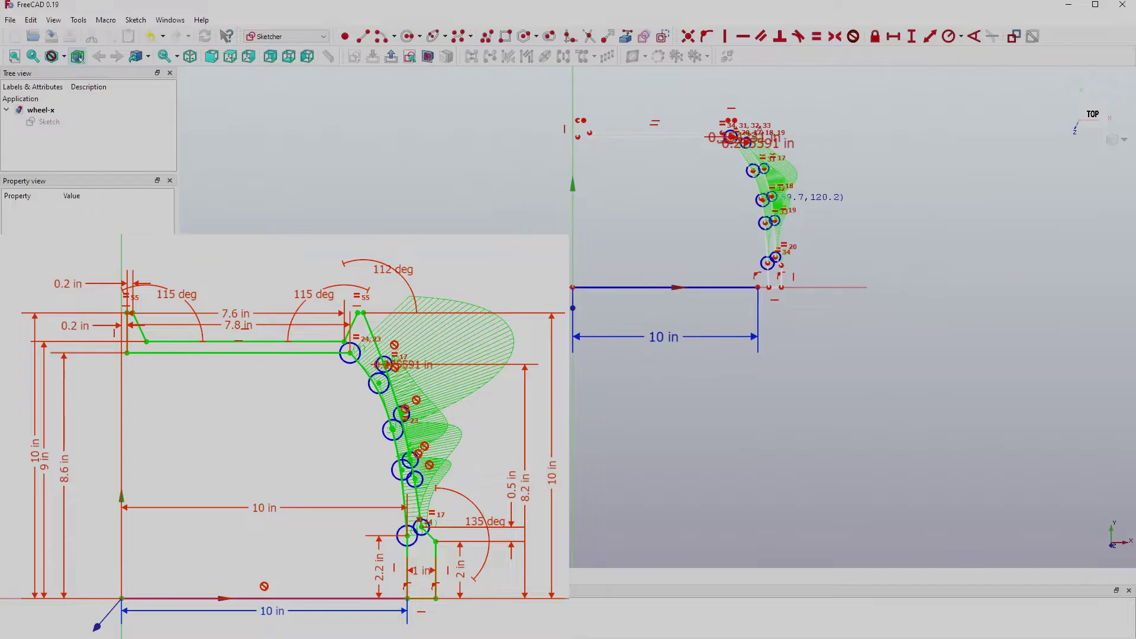
{"action": "right_click", "coordinate": [638, 184]}
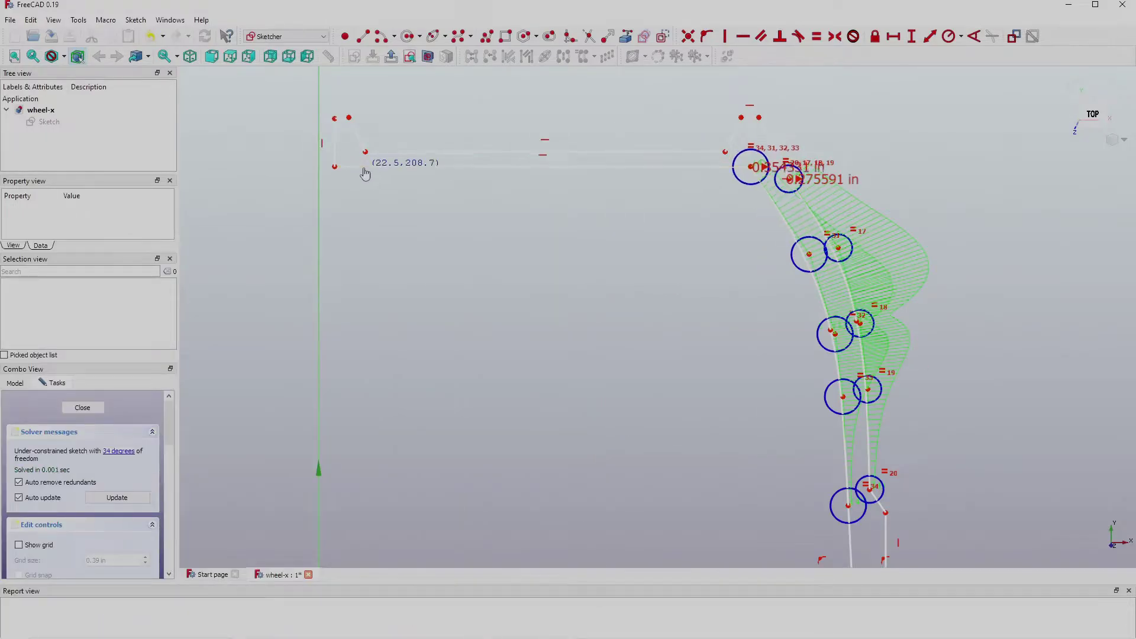
Move the lower horizontal line's corner beside the Y axis slightly outward and up, closer to the long horizontal segment.
{"action": "mouse_move", "coordinate": [362, 170]}
{"action": "left_mouse_down"}
{"action": "mouse_move", "coordinate": [325, 163]}
{"action": "mouse_move", "coordinate": [333, 151]}
{"action": "left_mouse_up"}
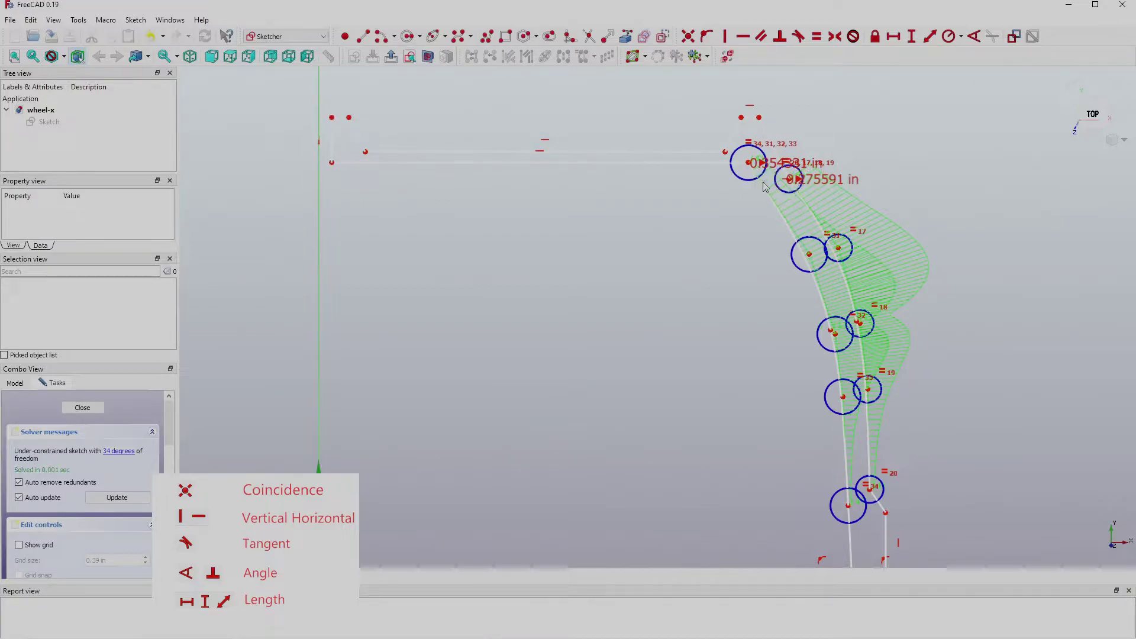
{"action": "scroll", "coordinate": [754, 166], "scroll_direction": "up", "scroll_amount": 2}
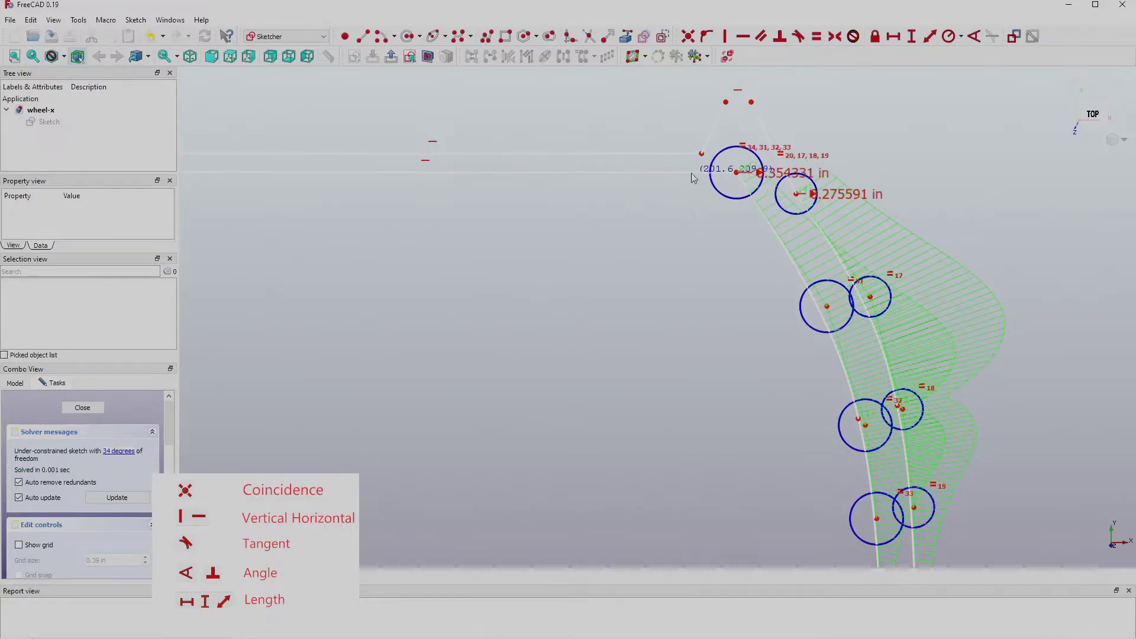
{"action": "scroll", "coordinate": [728, 201], "scroll_direction": "down", "scroll_amount": 1}
{"action": "scroll", "coordinate": [728, 201], "scroll_direction": "down", "scroll_amount": 2}
{"action": "scroll", "coordinate": [793, 364], "scroll_direction": "up", "scroll_amount": 3}
Shift the inner near-vertical hub line and the inner B-spline's end inward, almost to the end of the 10 in reference line.
{"action": "mouse_move", "coordinate": [793, 364]}
{"action": "left_mouse_down"}
{"action": "mouse_move", "coordinate": [826, 390]}
{"action": "mouse_move", "coordinate": [844, 371]}
{"action": "mouse_move", "coordinate": [827, 343]}
{"action": "mouse_move", "coordinate": [793, 378]}
{"action": "left_mouse_up"}
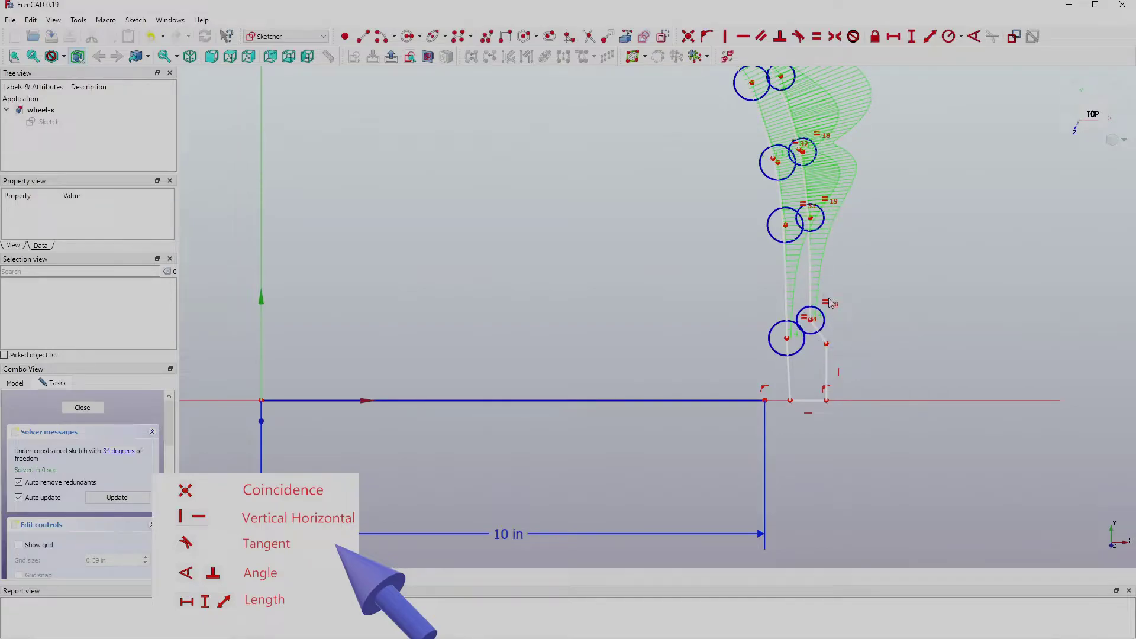
{"action": "scroll", "coordinate": [832, 303], "scroll_direction": "down", "scroll_amount": 3}
{"action": "scroll", "coordinate": [832, 304], "scroll_direction": "up", "scroll_amount": 2}
{"action": "left_click_drag", "start_coordinate": [796, 386], "coordinate": [781, 386]}
{"action": "left_click_drag", "start_coordinate": [807, 407], "coordinate": [802, 406]}
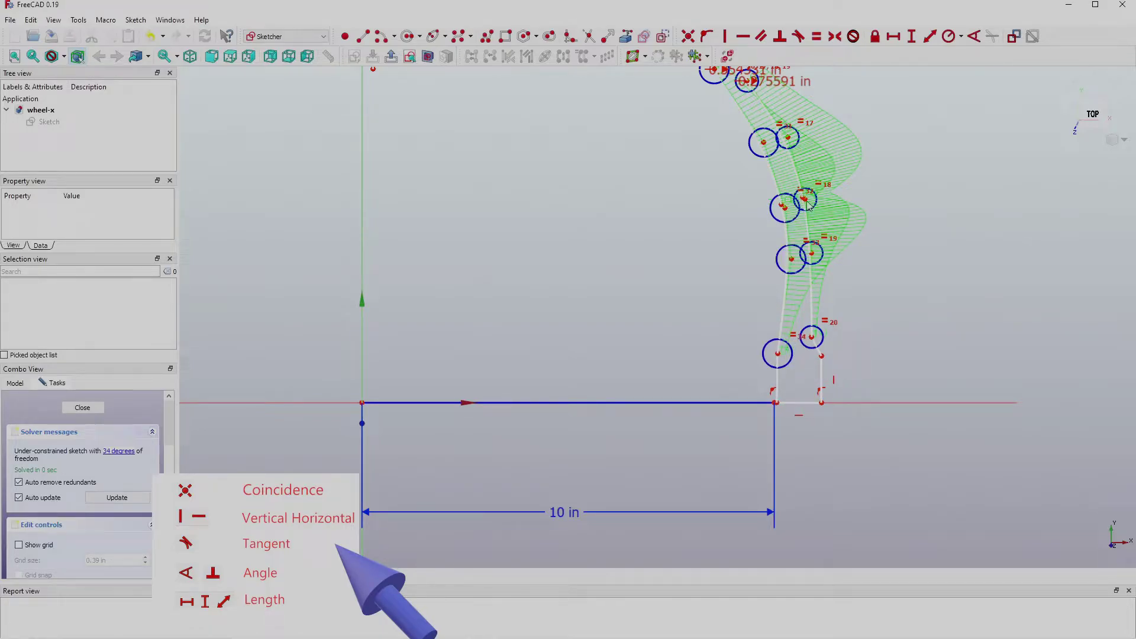
{"action": "scroll", "coordinate": [793, 231], "scroll_direction": "down", "scroll_amount": 3}
{"action": "scroll", "coordinate": [730, 139], "scroll_direction": "up", "scroll_amount": 2}
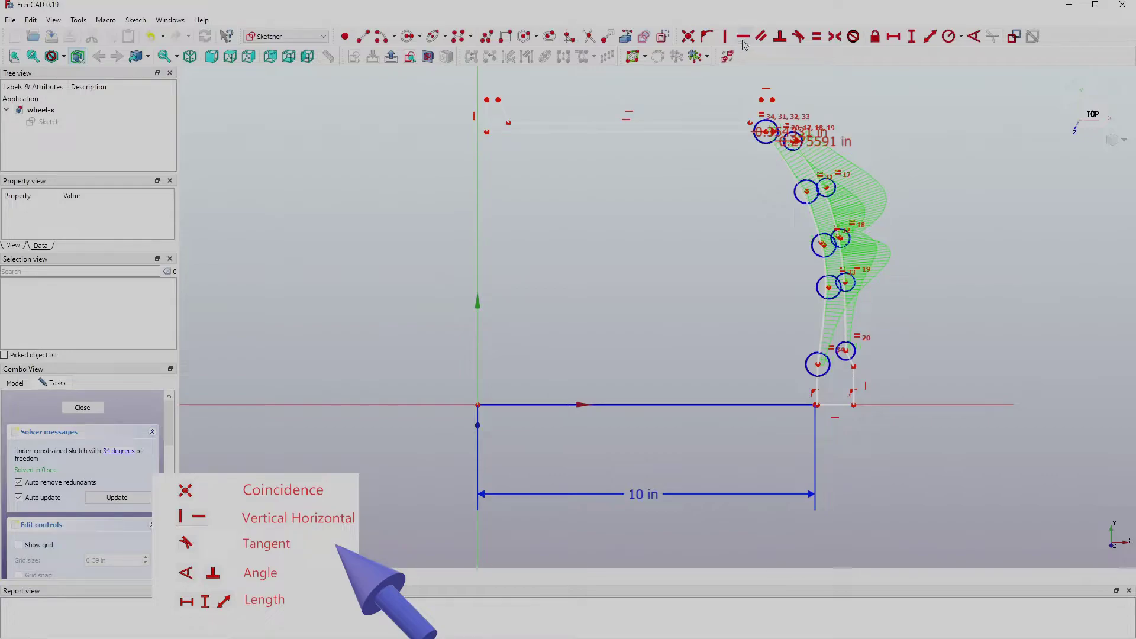
Constrain the short top segment beside the Y axis to be horizontal and the inner hub line to be vertical.
{"action": "key", "text": "h"}
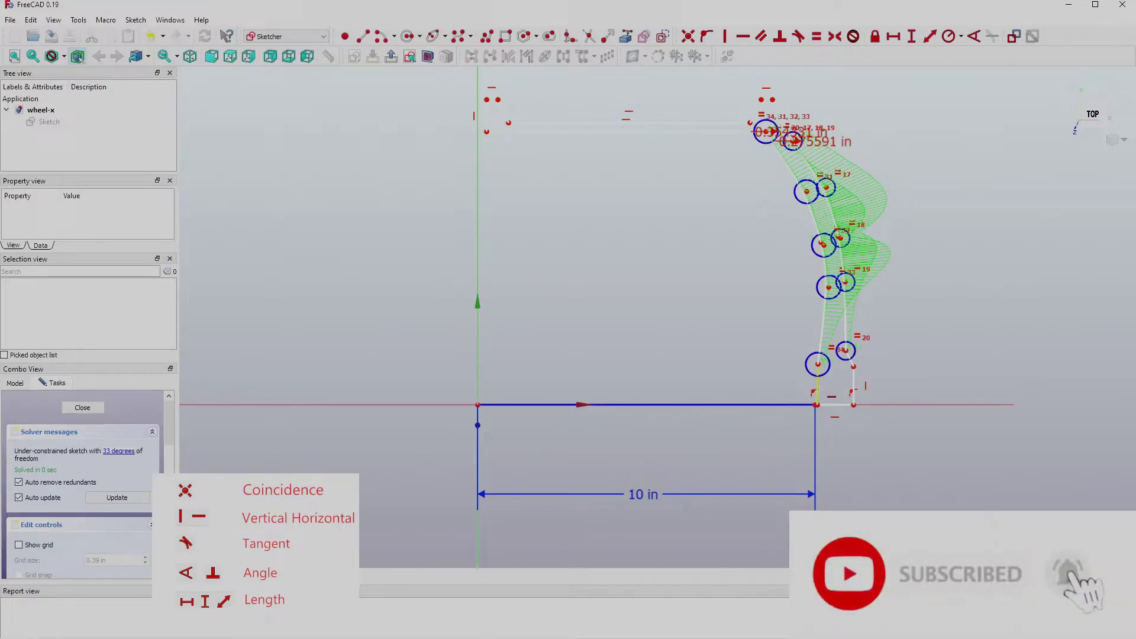
{"action": "left_click", "coordinate": [726, 37]}
{"action": "left_click", "coordinate": [818, 385]}
{"action": "left_click", "coordinate": [854, 388]}
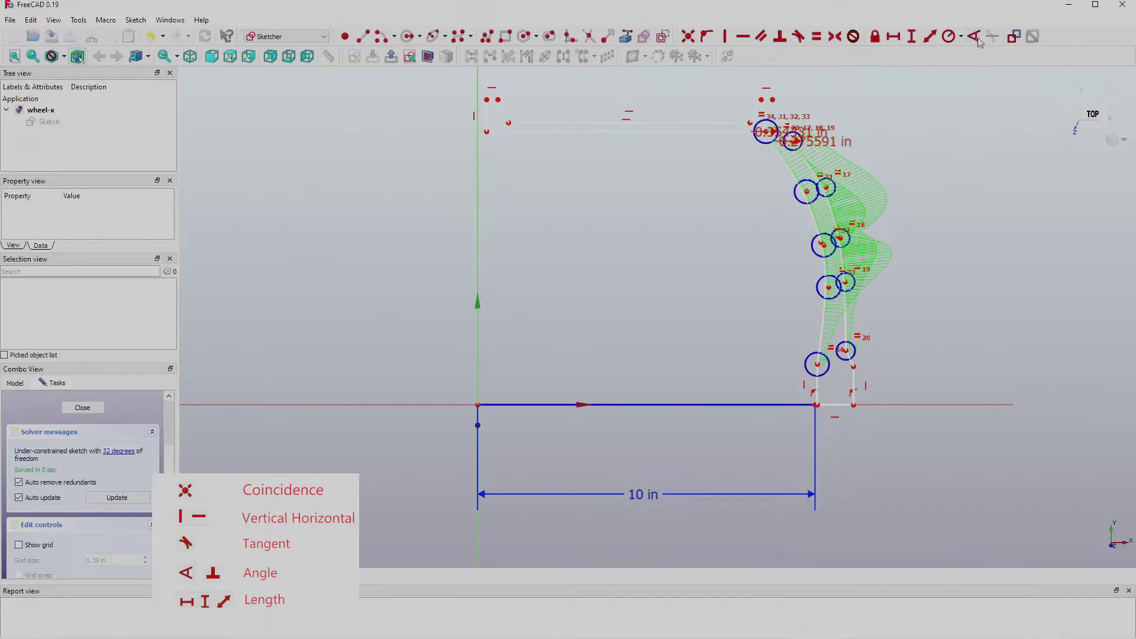
Constrain the angle between the short diagonal near the Y axis and the long horizontal segment to 115 degrees.
{"action": "left_click", "coordinate": [508, 116]}
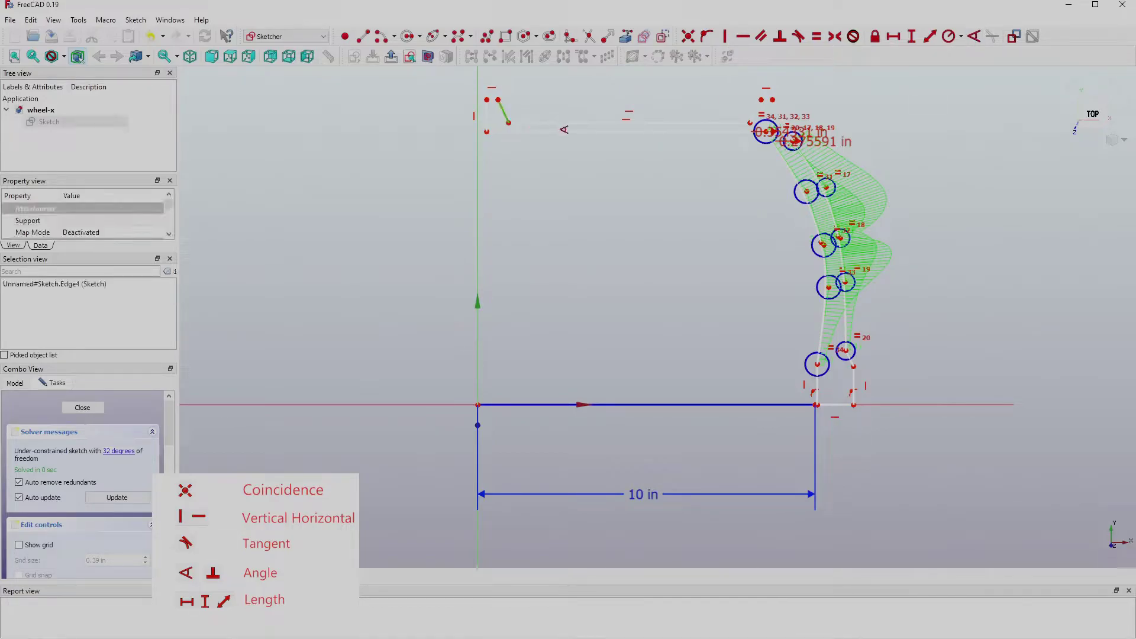
{"action": "left_click", "coordinate": [566, 125]}
{"action": "type", "text": "ka"}
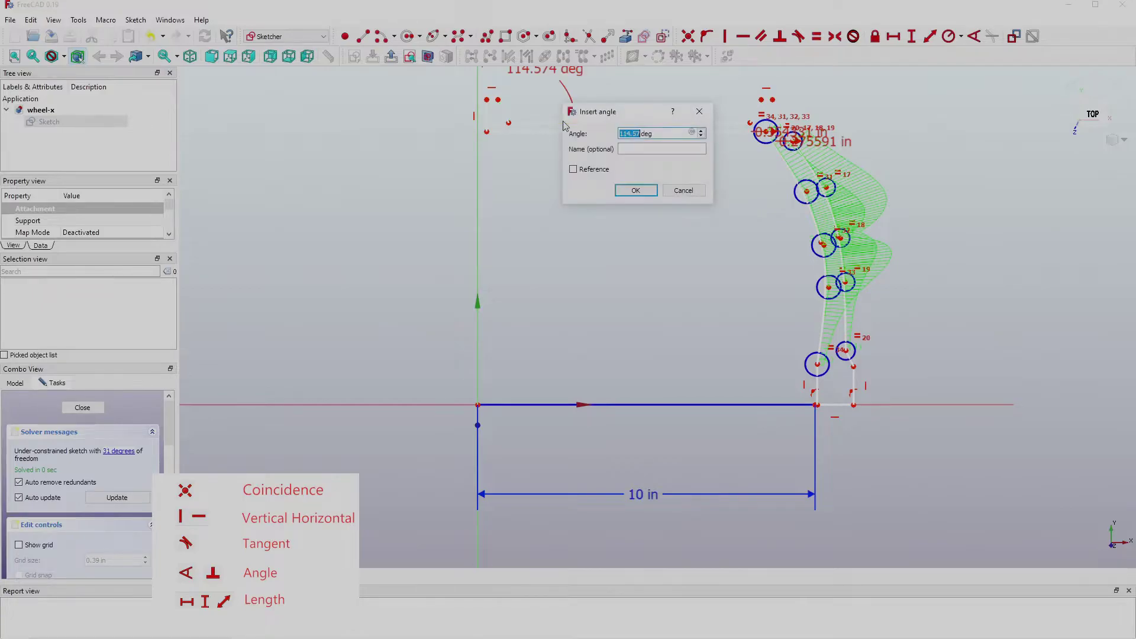
{"action": "type", "text": "11"}
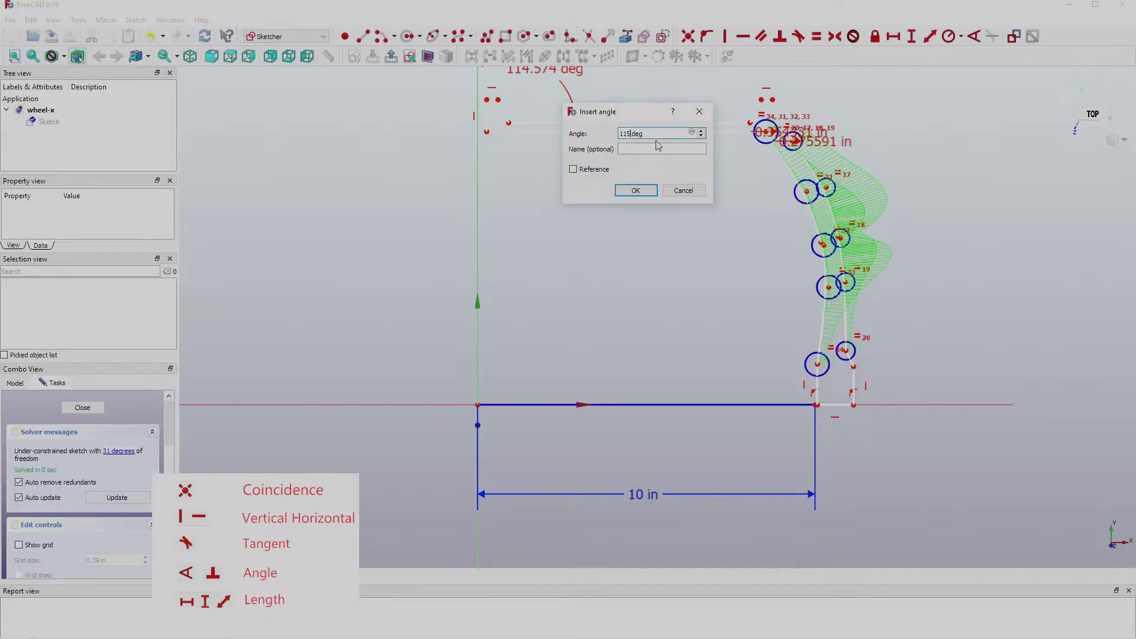
{"action": "key", "text": "Return"}
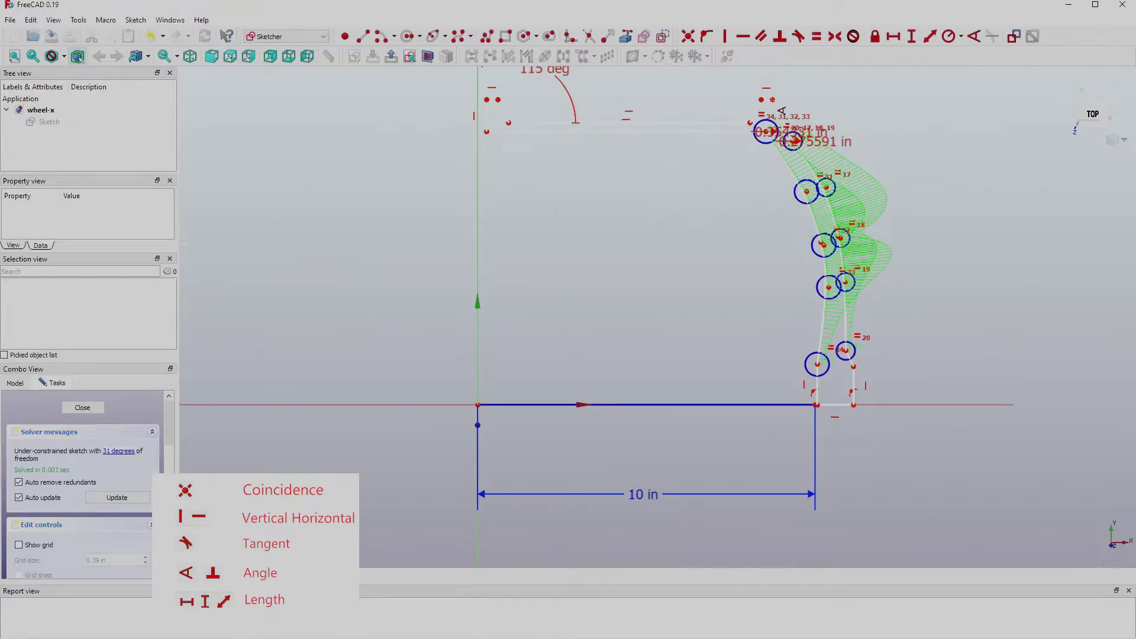
Constrain the angle between the long horizontal segment and the short diagonal at its far end to 115 degrees.
{"action": "left_click", "coordinate": [734, 123]}
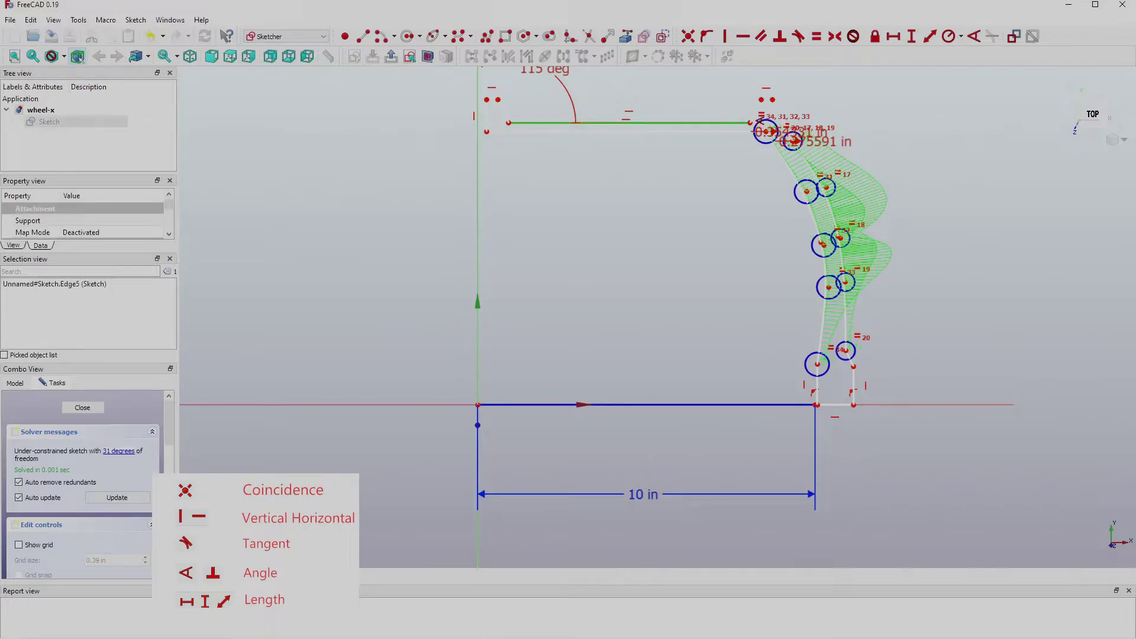
{"action": "left_click", "coordinate": [756, 117]}
{"action": "type", "text": "ka"}
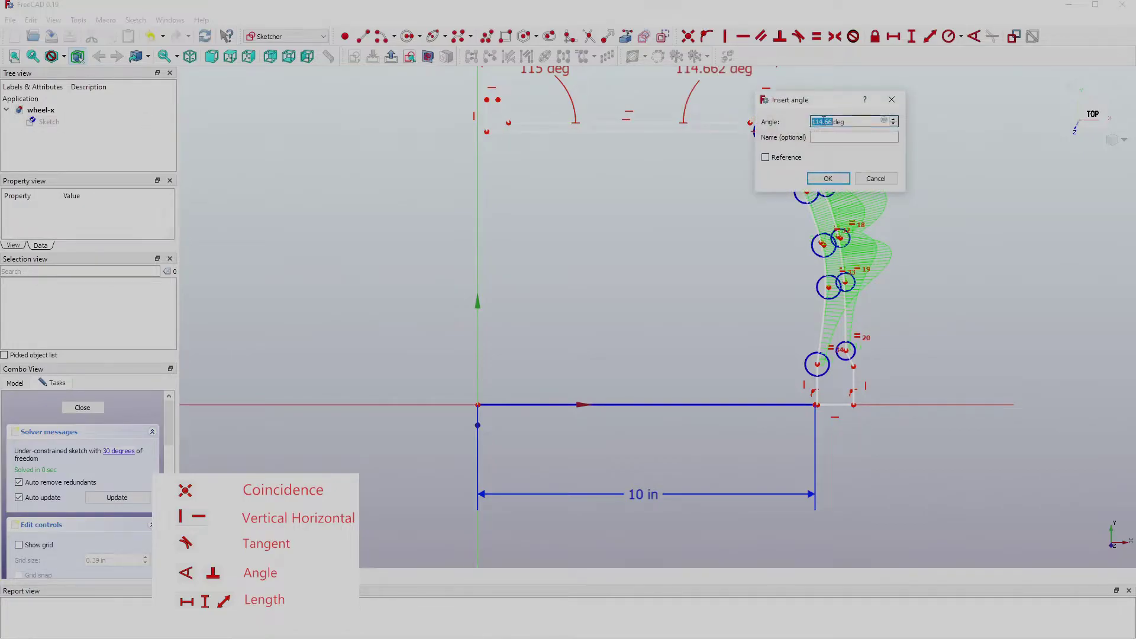
{"action": "type", "text": "1"}
{"action": "key", "text": "Return"}
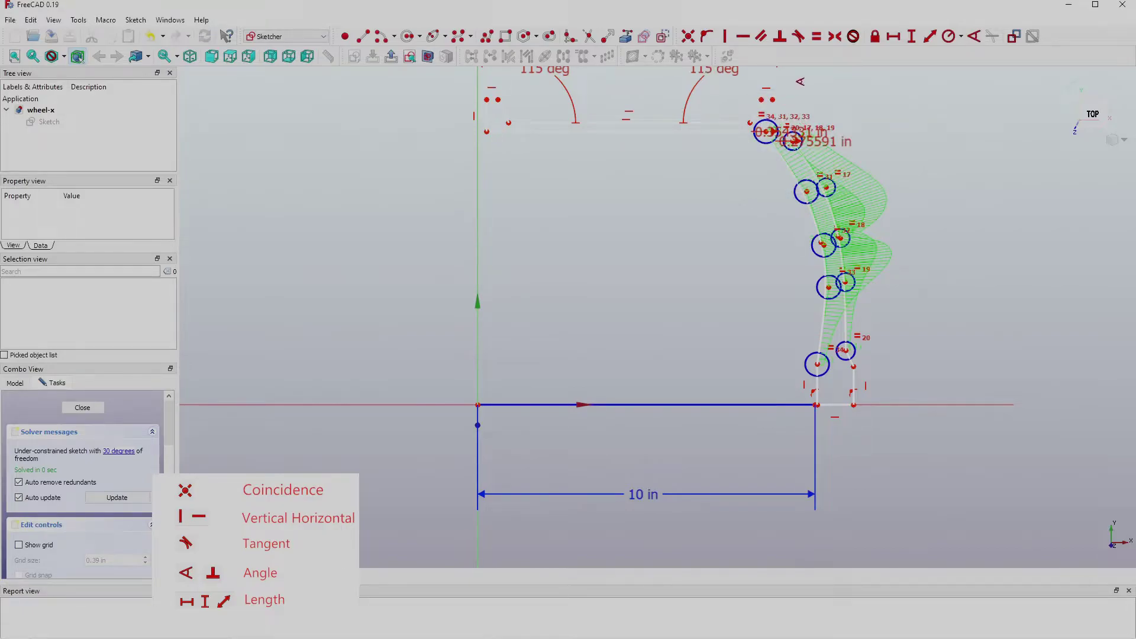
Constrain the angle between the short top segment at the far rim and the downward diagonal beside it to 112 degrees.
{"action": "scroll", "coordinate": [787, 118], "scroll_direction": "down", "scroll_amount": 3}
{"action": "scroll", "coordinate": [787, 119], "scroll_direction": "up", "scroll_amount": 3}
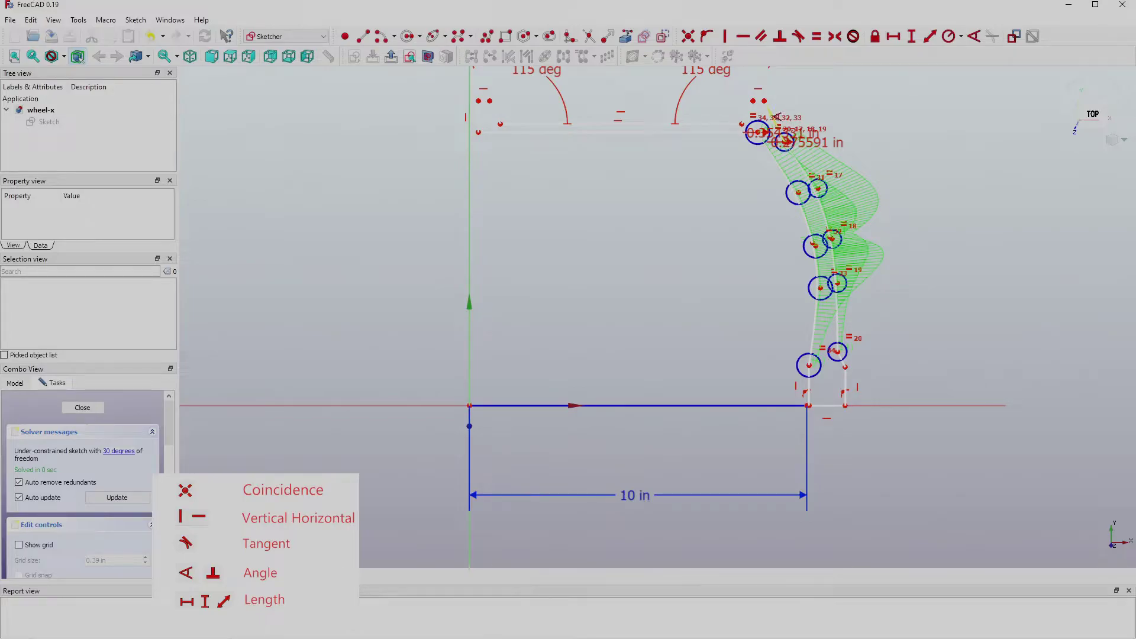
{"action": "scroll", "coordinate": [765, 104], "scroll_direction": "up", "scroll_amount": 2}
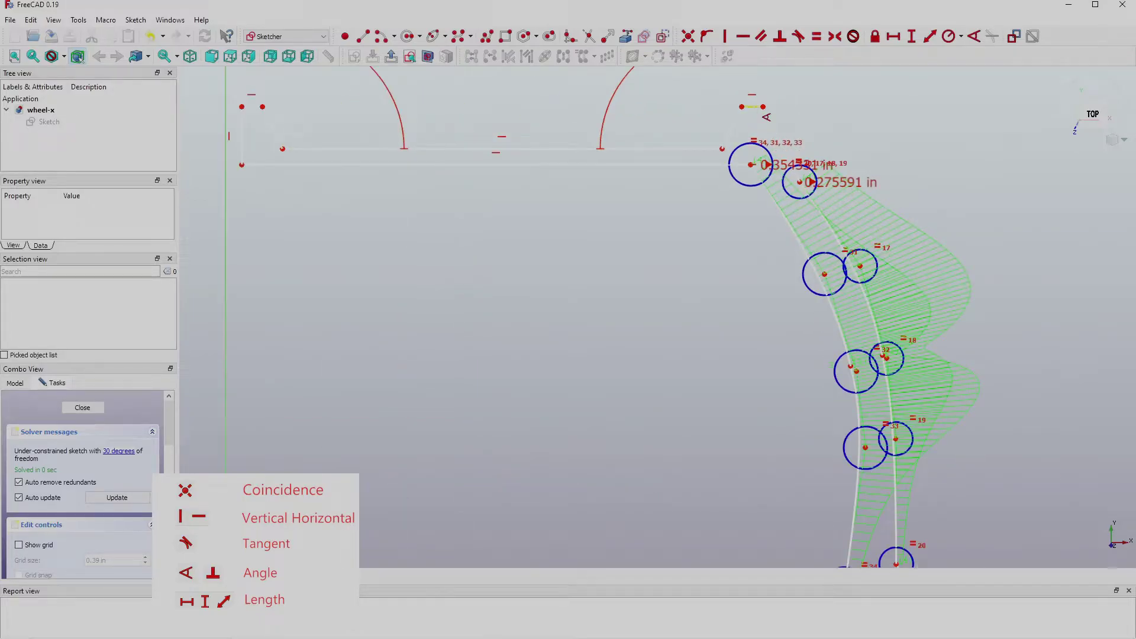
{"action": "left_click", "coordinate": [764, 115]}
{"action": "left_click", "coordinate": [783, 141]}
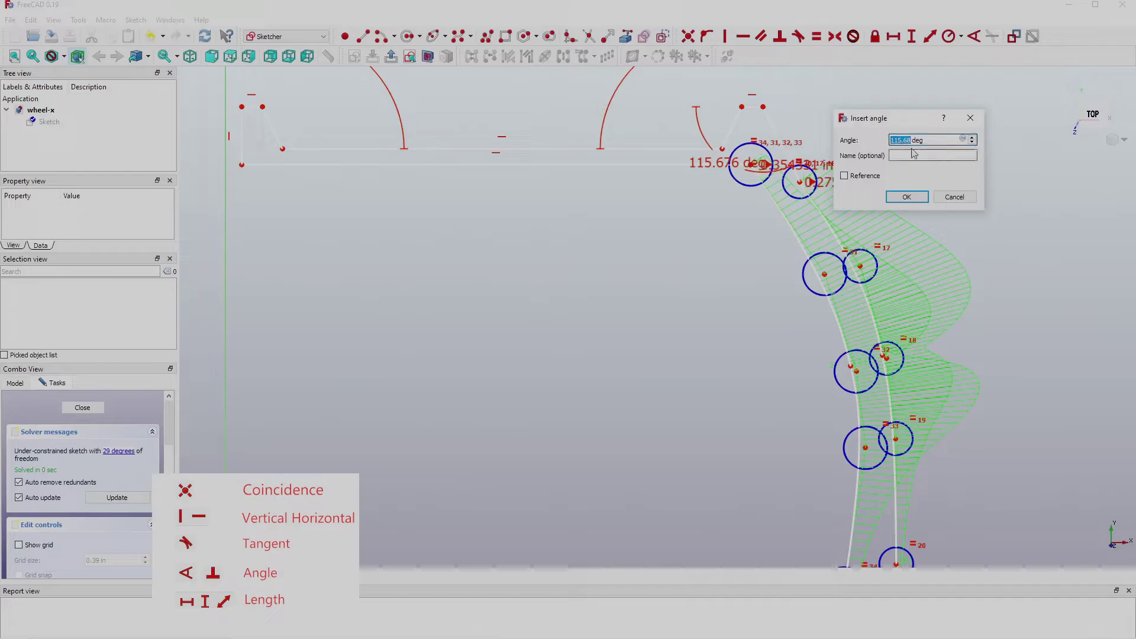
{"action": "type", "text": "1"}
{"action": "key", "text": "Return"}
{"action": "scroll", "coordinate": [819, 158], "scroll_direction": "down", "scroll_amount": 1}
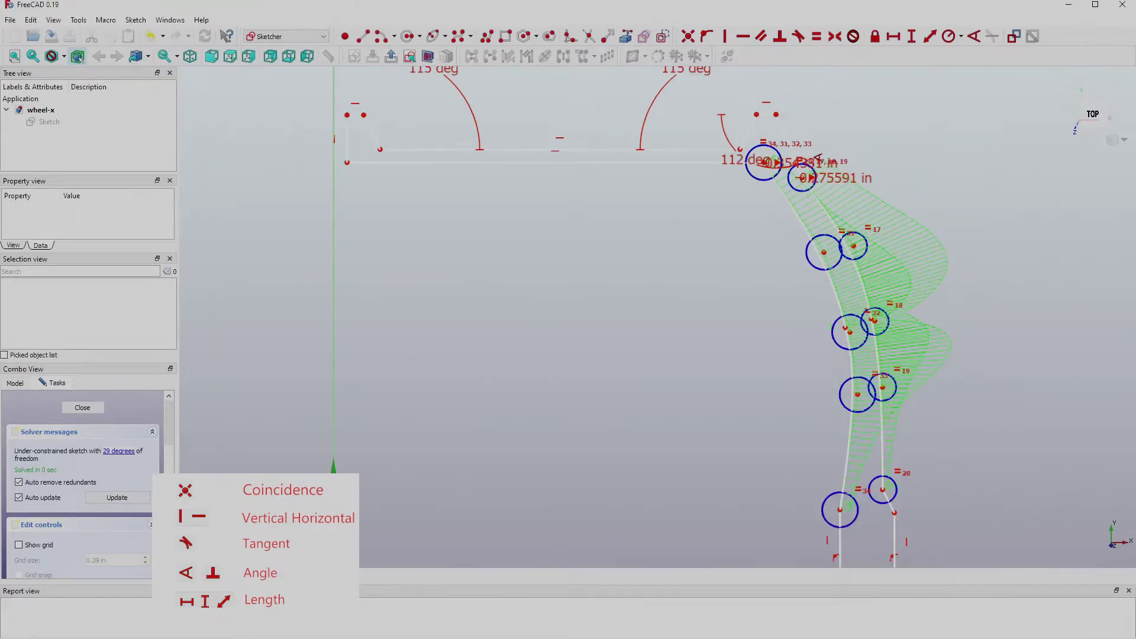
Constrain the angle between the outer vertical hub line and the short diagonal above it to 135 degrees, and place the dimension outside the profile.
{"action": "scroll", "coordinate": [819, 158], "scroll_direction": "down", "scroll_amount": 2}
{"action": "scroll", "coordinate": [879, 427], "scroll_direction": "up", "scroll_amount": 2}
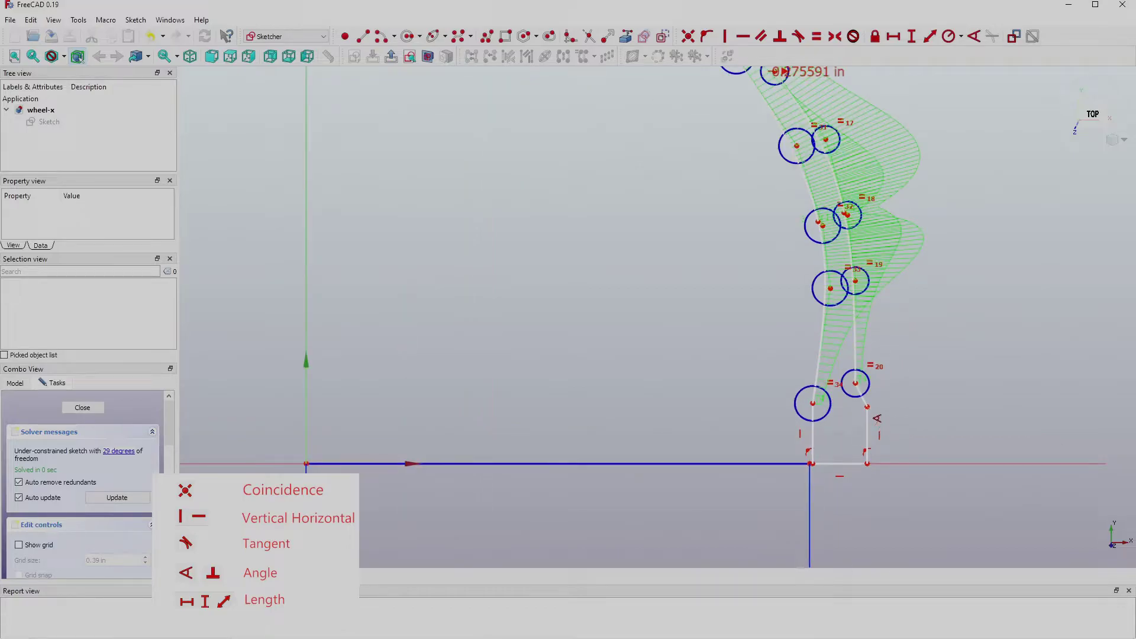
{"action": "left_click", "coordinate": [868, 421]}
{"action": "left_click", "coordinate": [861, 395]}
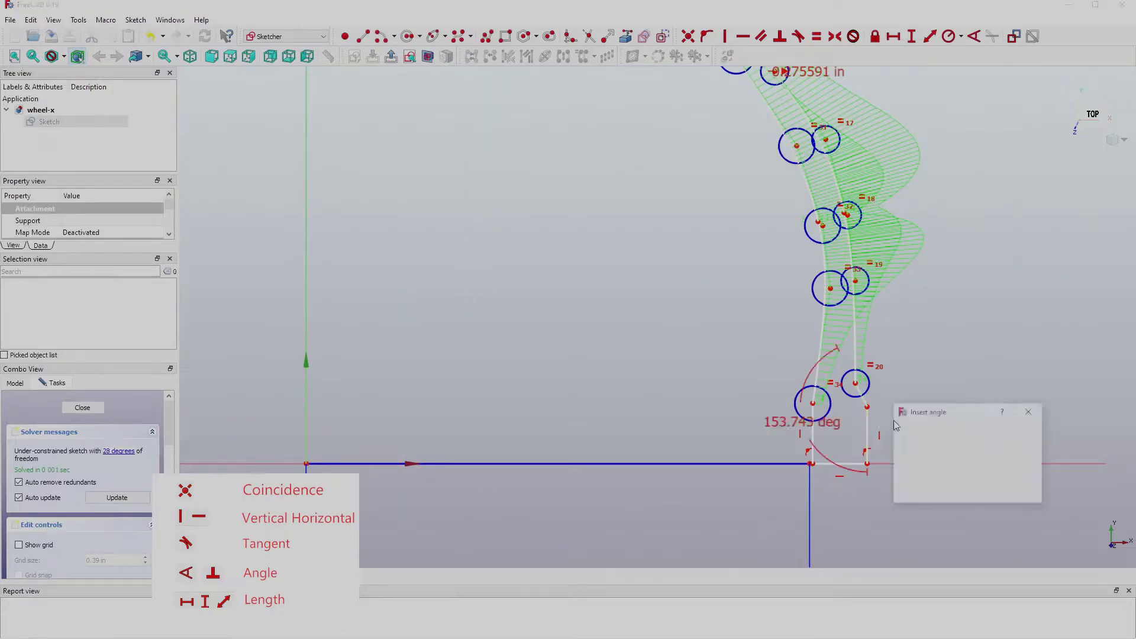
{"action": "type", "text": "11"}
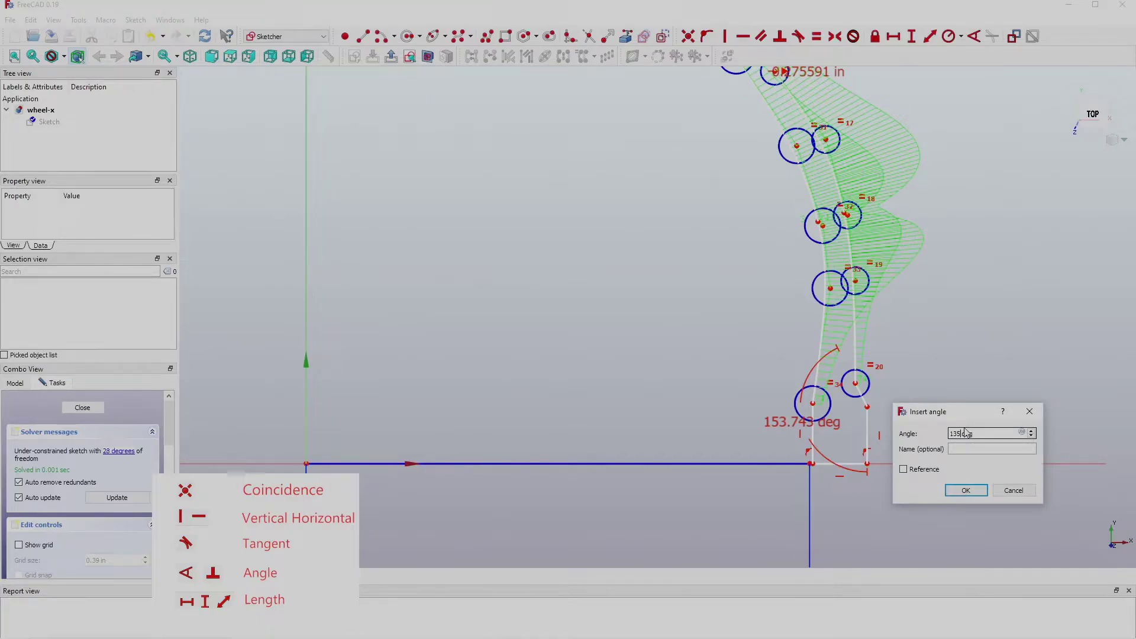
{"action": "key", "text": "Return"}
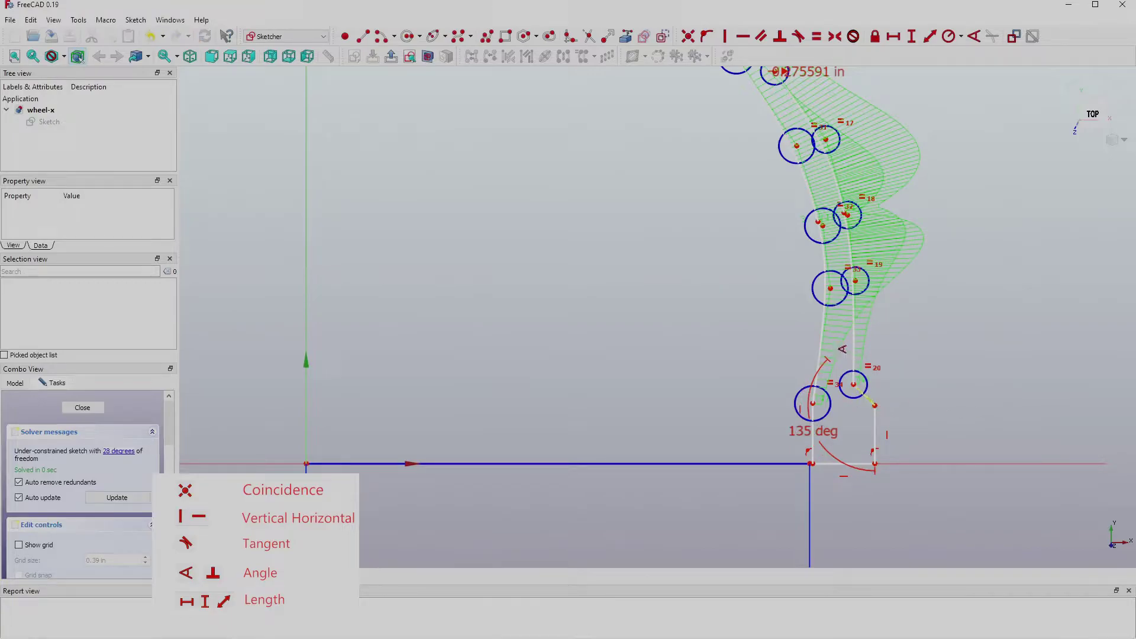
{"action": "scroll", "coordinate": [841, 348], "scroll_direction": "down", "scroll_amount": 1}
{"action": "left_click_drag", "start_coordinate": [824, 429], "coordinate": [916, 367]}
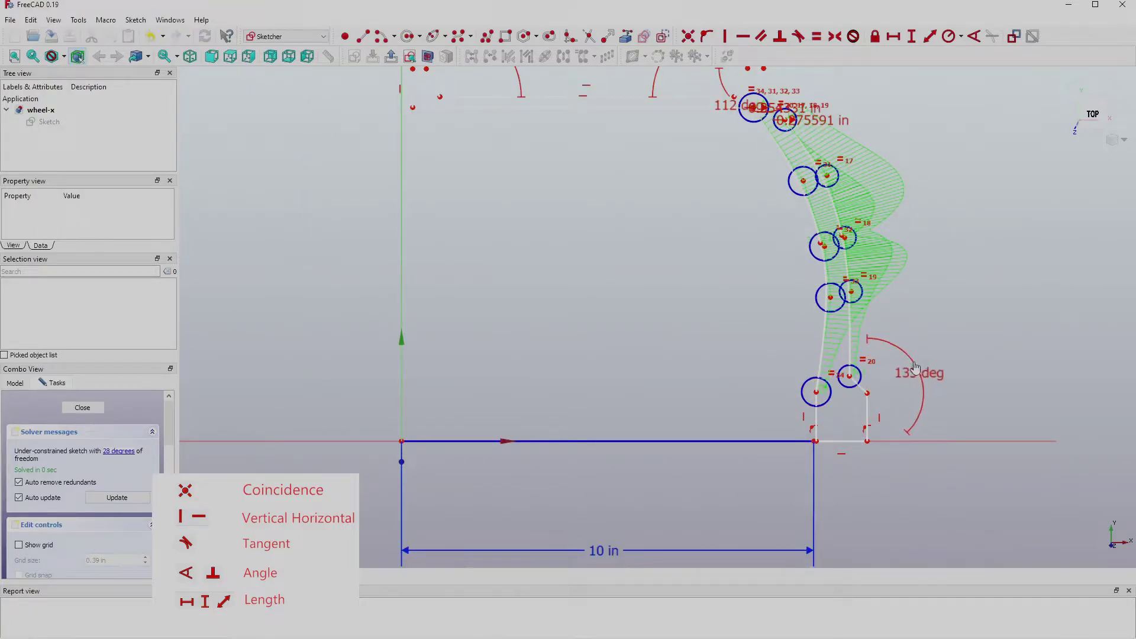
Move the 112-degree angle dimension up and outward, clear of the far rim's profile lines.
{"action": "scroll", "coordinate": [891, 240], "scroll_direction": "down", "scroll_amount": 1}
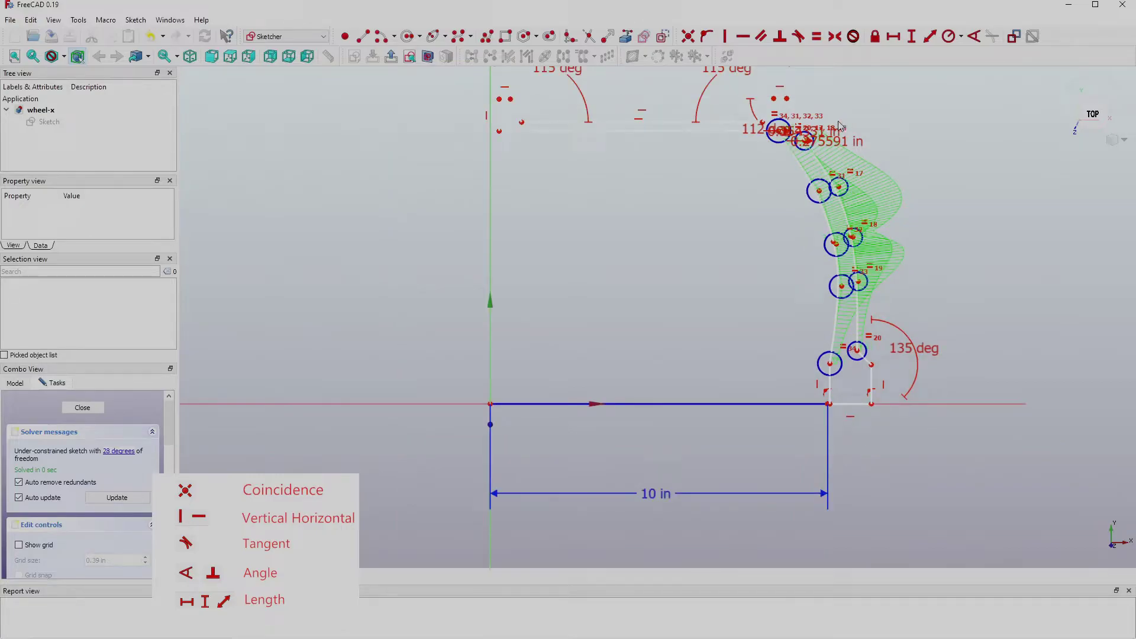
{"action": "scroll", "coordinate": [824, 108], "scroll_direction": "down", "scroll_amount": 1}
{"action": "scroll", "coordinate": [833, 80], "scroll_direction": "up", "scroll_amount": 1}
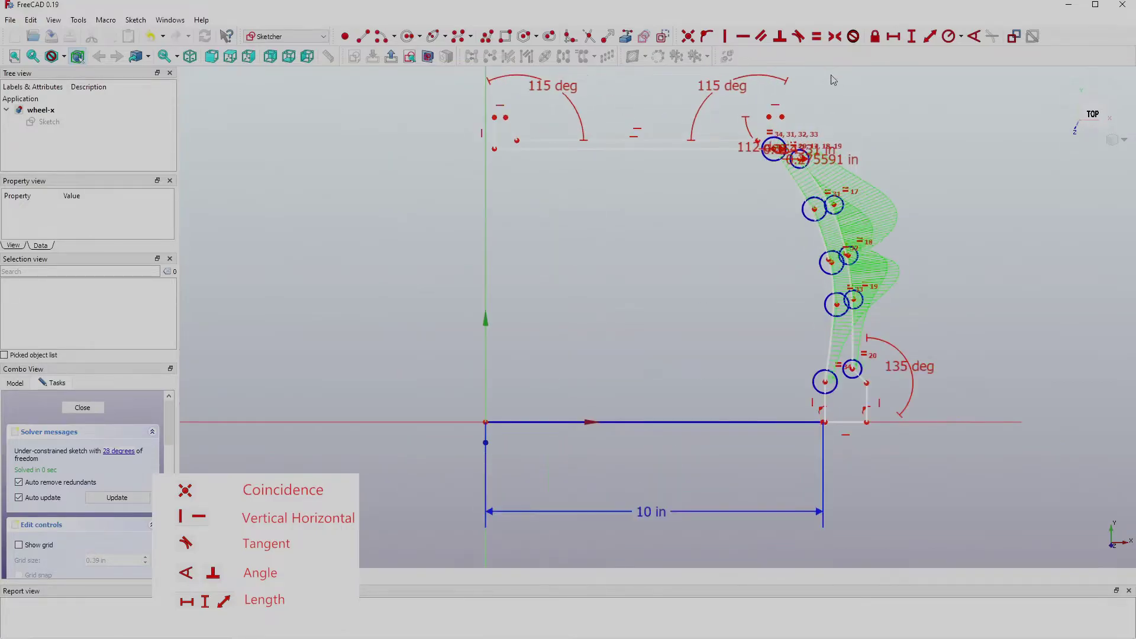
{"action": "scroll", "coordinate": [832, 86], "scroll_direction": "up", "scroll_amount": 1}
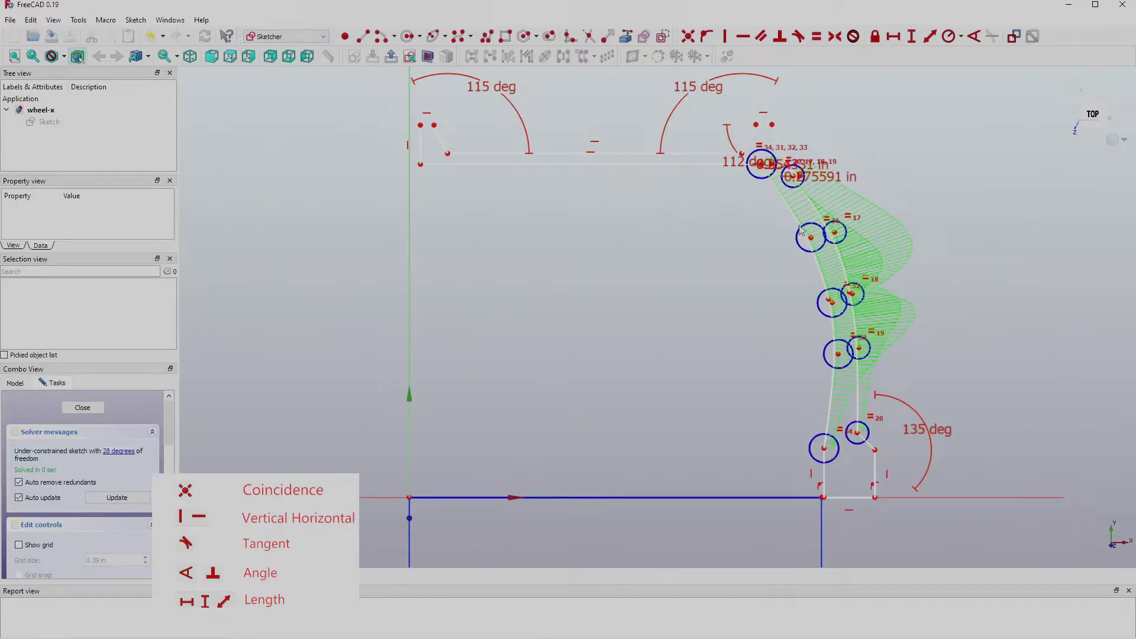
{"action": "left_click_drag", "start_coordinate": [740, 160], "coordinate": [848, 119]}
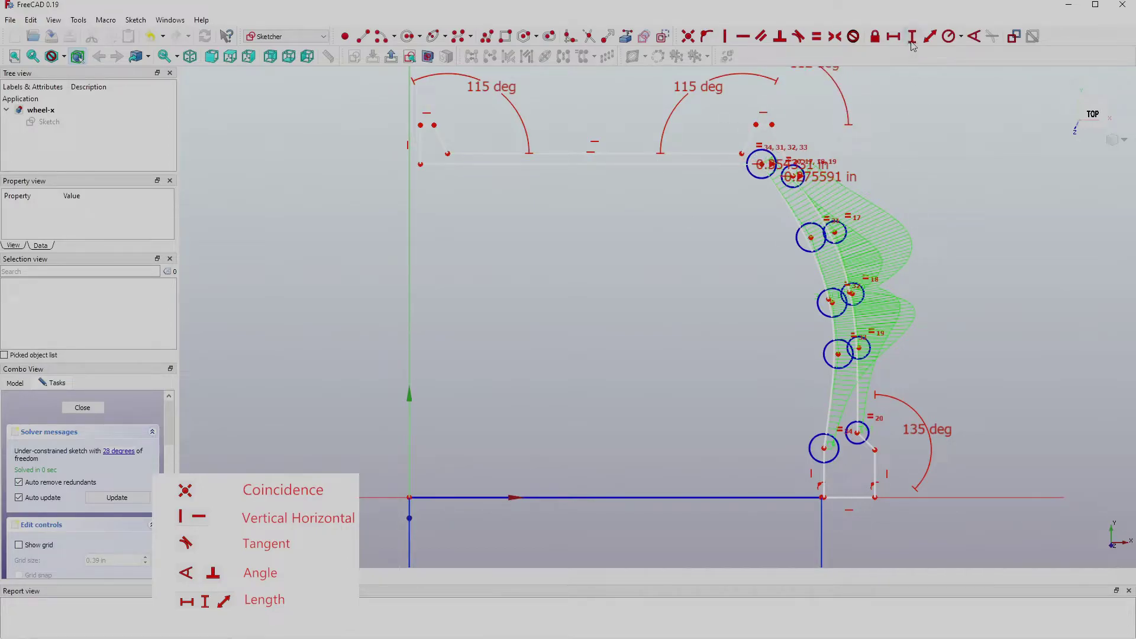
Constrain the vertical distance between the lower rim corner nearest the Y axis and the origin to 8.6 in.
{"action": "scroll", "coordinate": [536, 264], "scroll_direction": "down", "scroll_amount": 1}
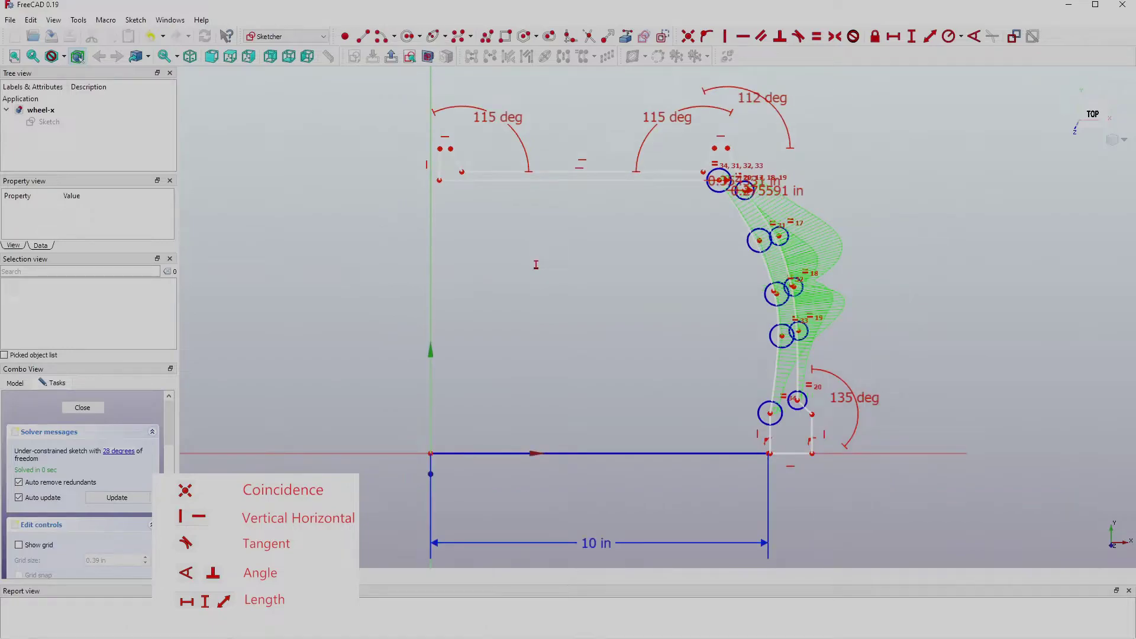
{"action": "left_click", "coordinate": [439, 180]}
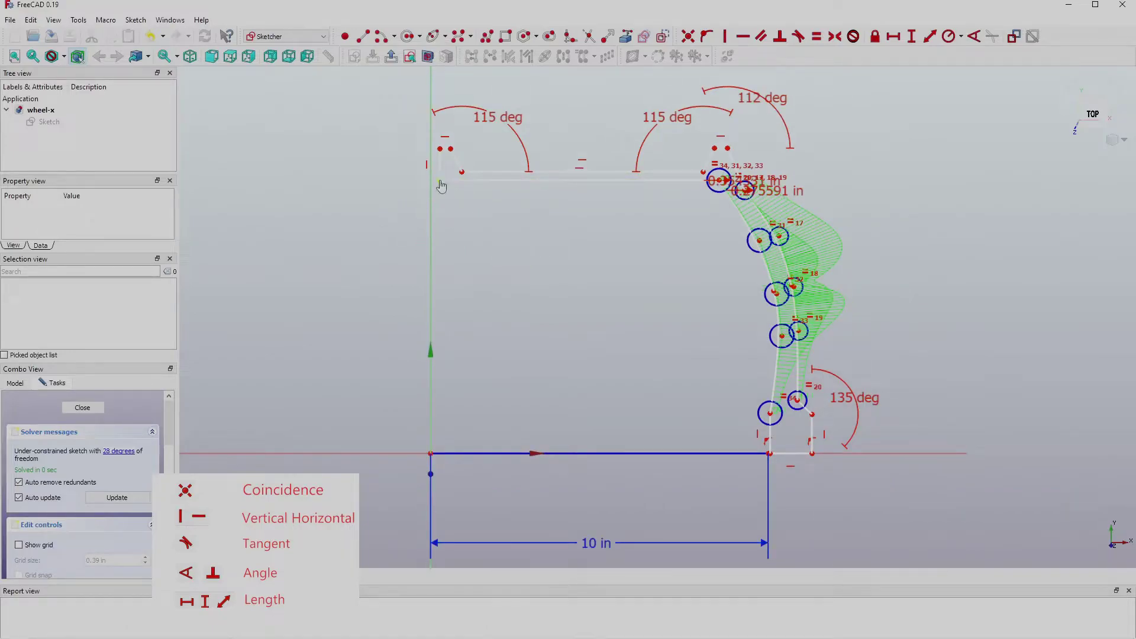
{"action": "left_click", "coordinate": [431, 454]}
{"action": "type", "text": "8.6"}
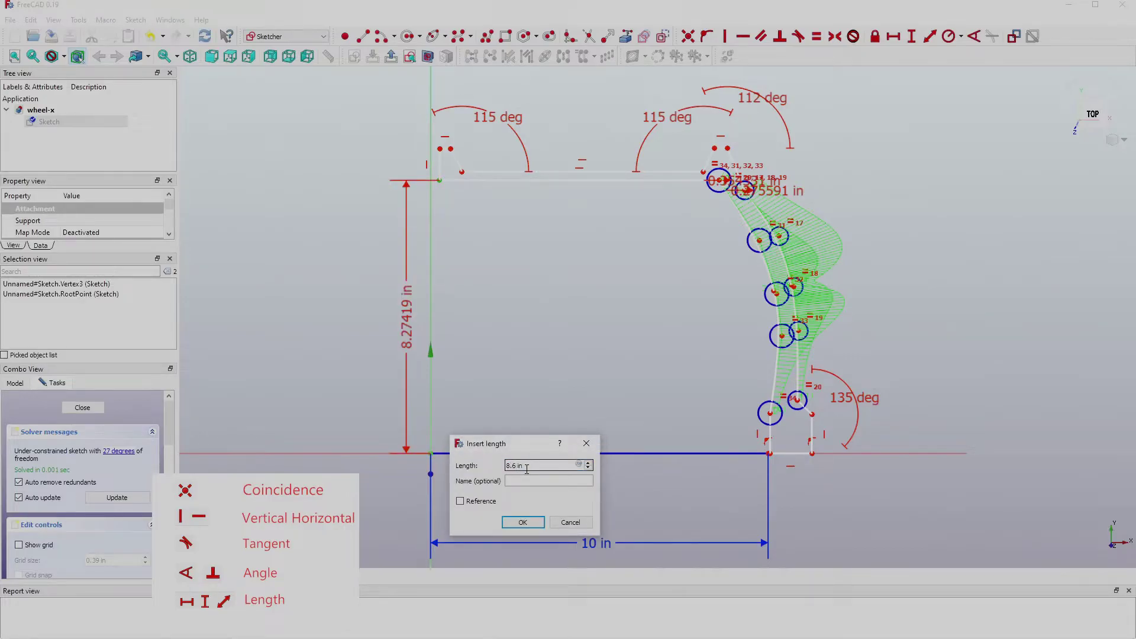
{"action": "key", "text": "Return"}
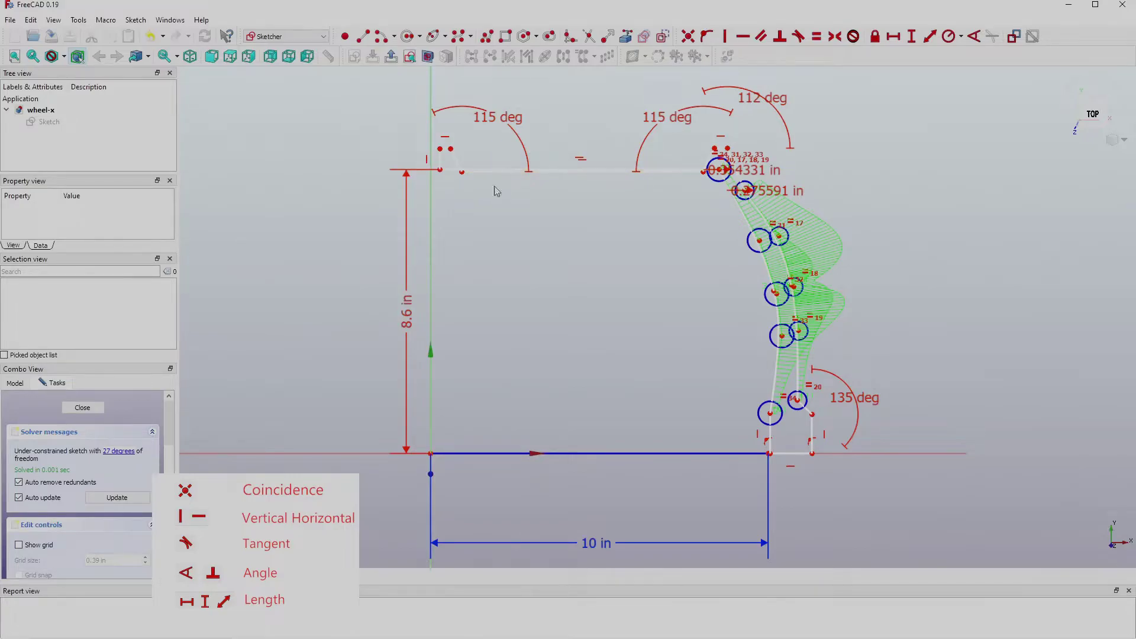
Raise the long upper horizontal segment slightly and constrain the near rim's top corner 10 in vertically from the origin.
{"action": "left_click_drag", "start_coordinate": [513, 177], "coordinate": [508, 169]}
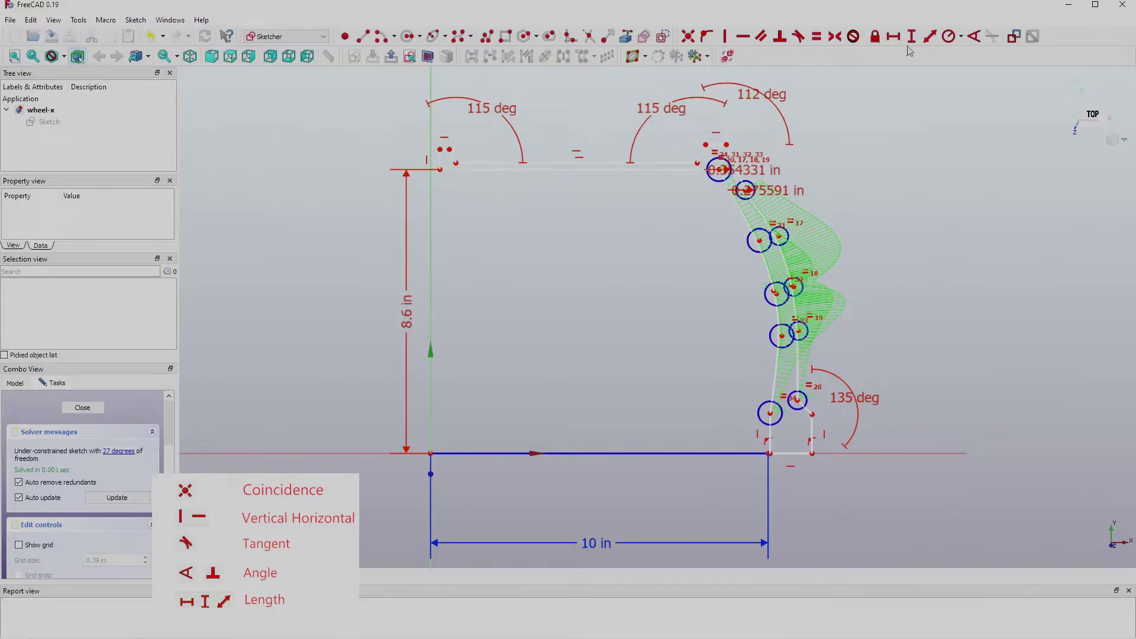
{"action": "left_click", "coordinate": [441, 149]}
{"action": "left_click", "coordinate": [431, 454]}
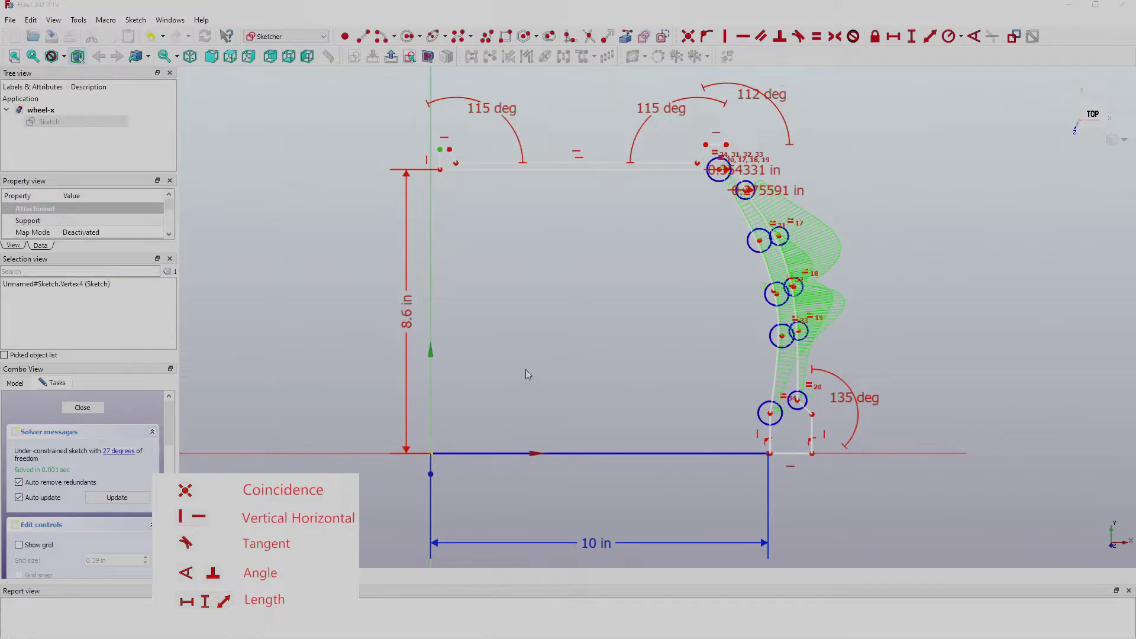
{"action": "type", "text": "10"}
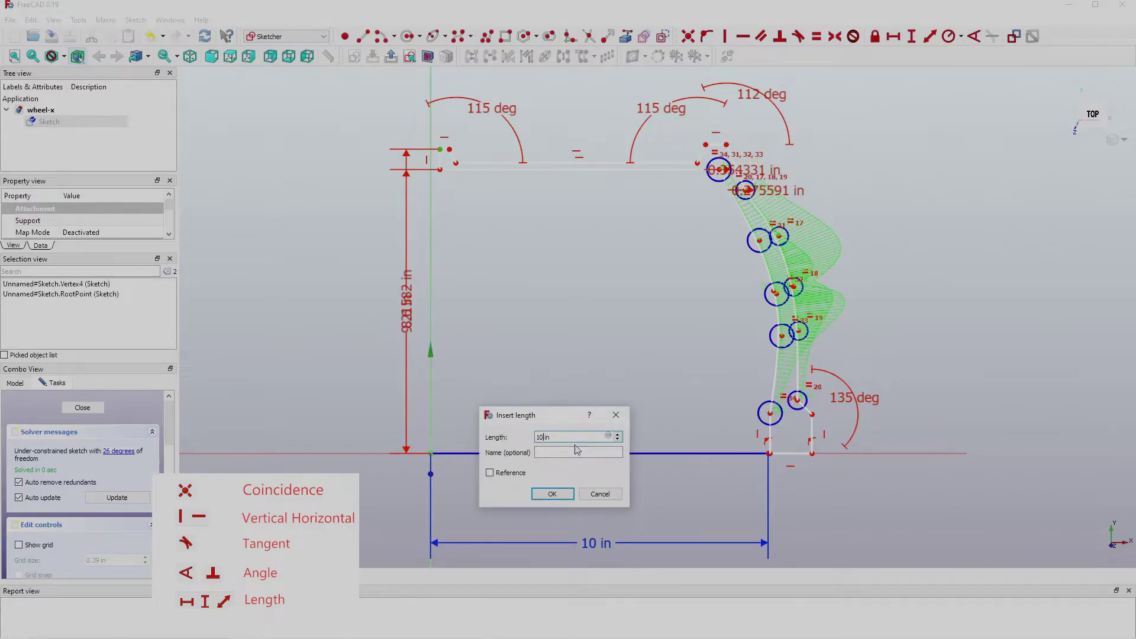
{"action": "key", "text": "Return"}
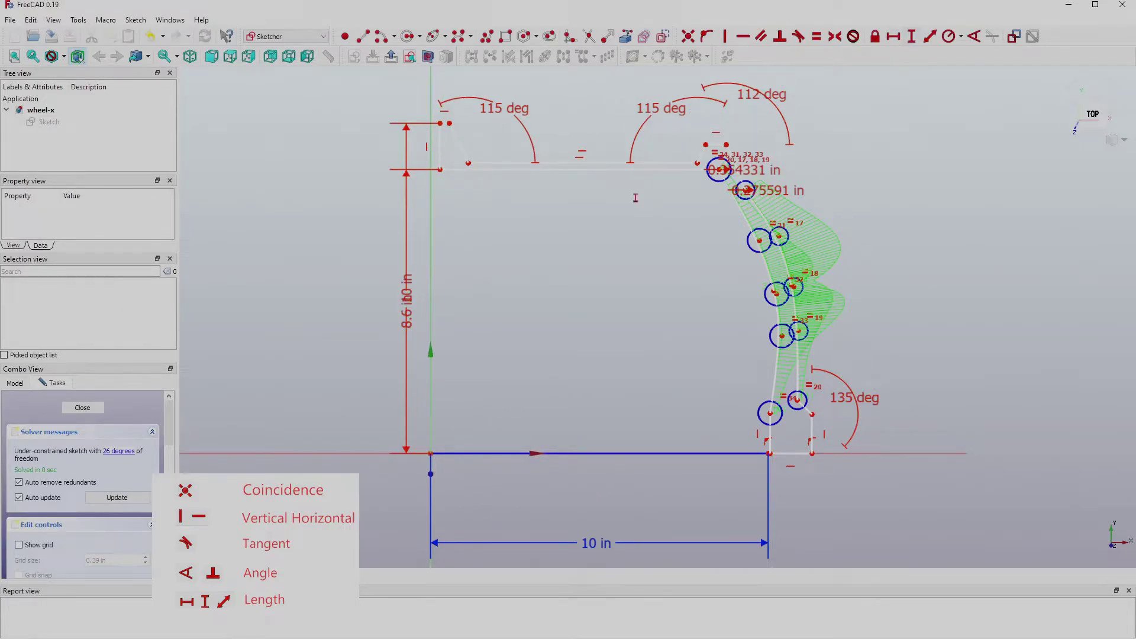
Constrain the vertical distance between the long upper horizontal segment's near endpoint and the origin to 9 in.
{"action": "left_click", "coordinate": [468, 163]}
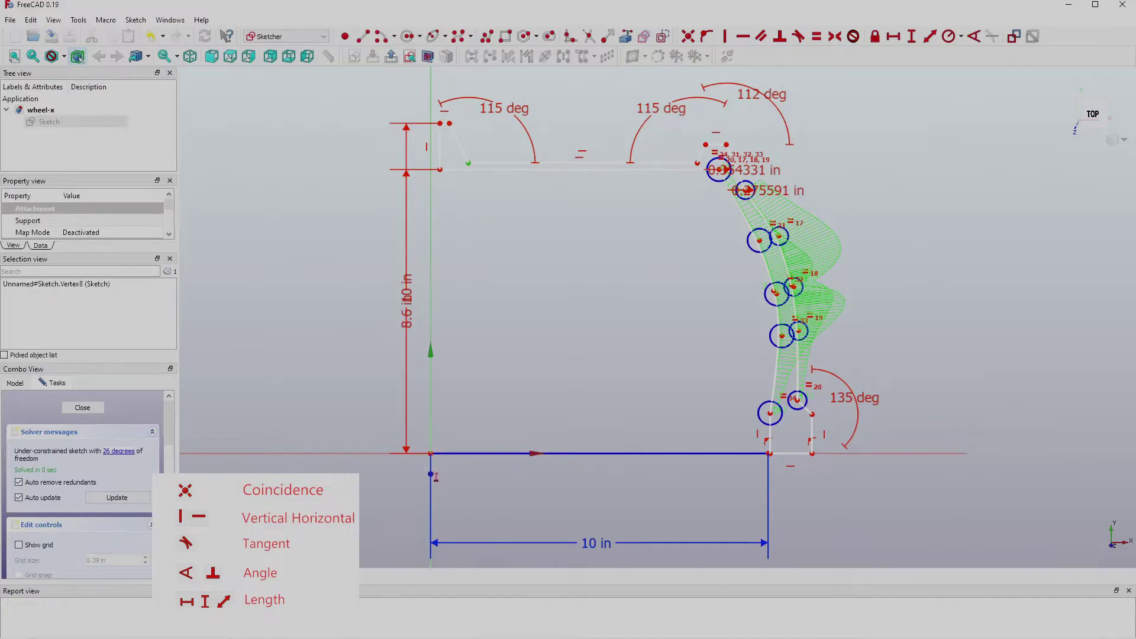
{"action": "left_click", "coordinate": [431, 453]}
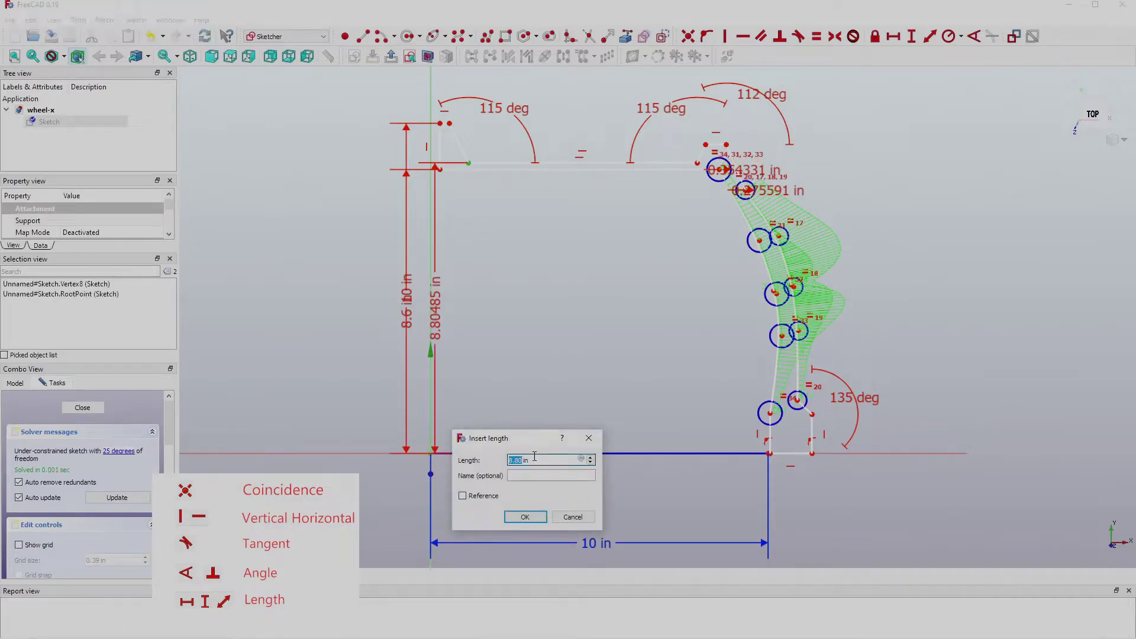
{"action": "type", "text": "9"}
{"action": "key", "text": "Return"}
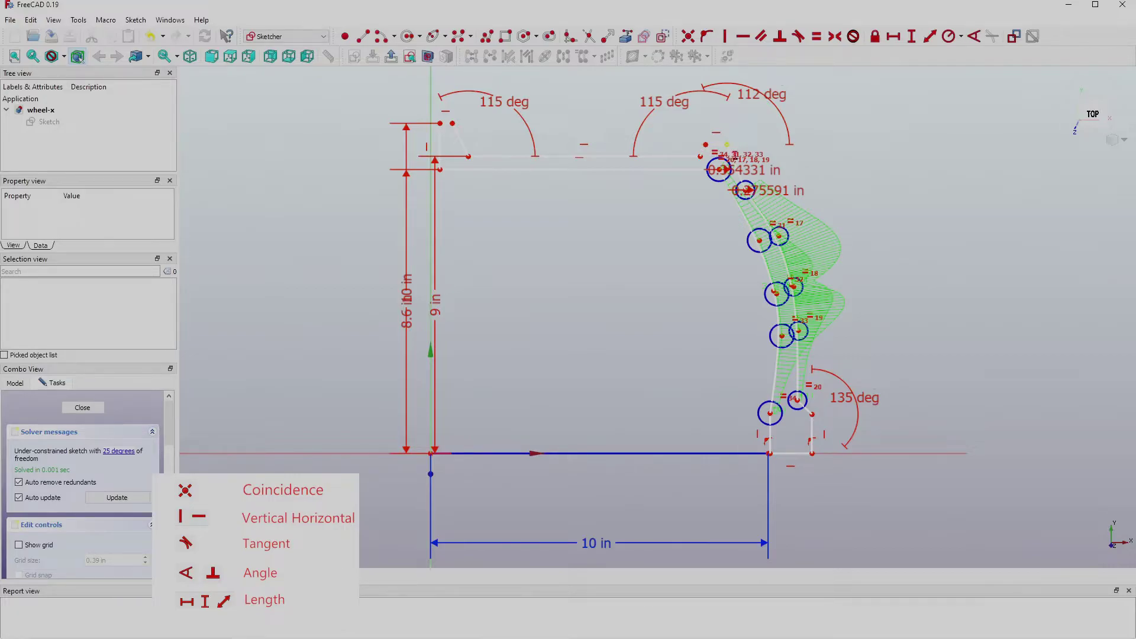
Constrain the vertical distance between the far rim's outer top point and the origin to 10 in.
{"action": "left_click", "coordinate": [727, 144]}
{"action": "left_click", "coordinate": [431, 454]}
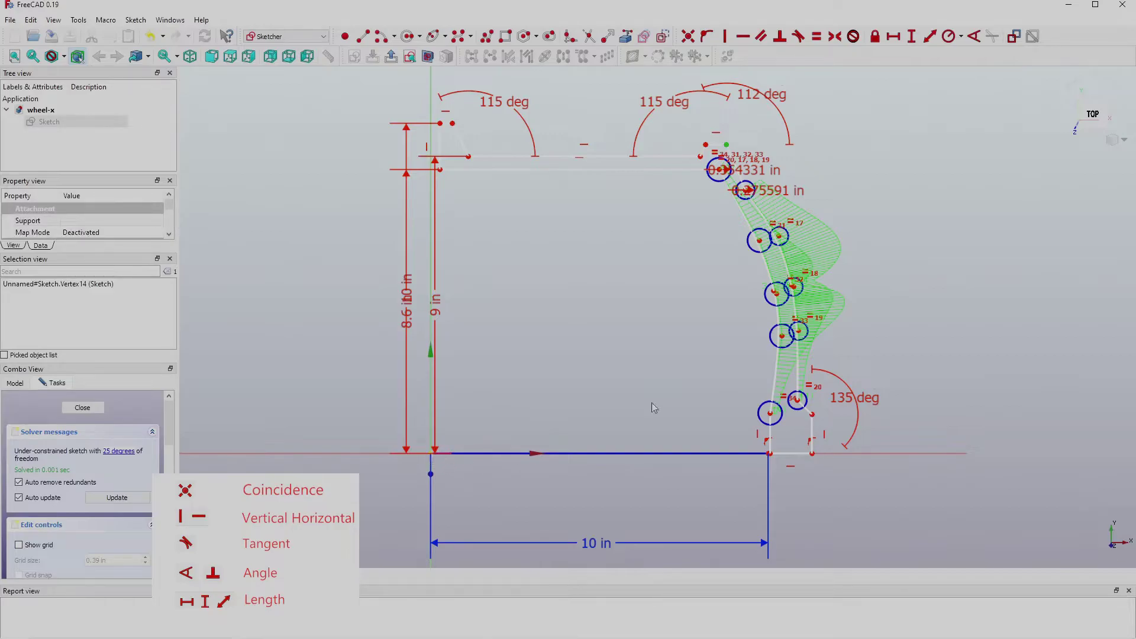
{"action": "type", "text": "i"}
{"action": "type", "text": "10"}
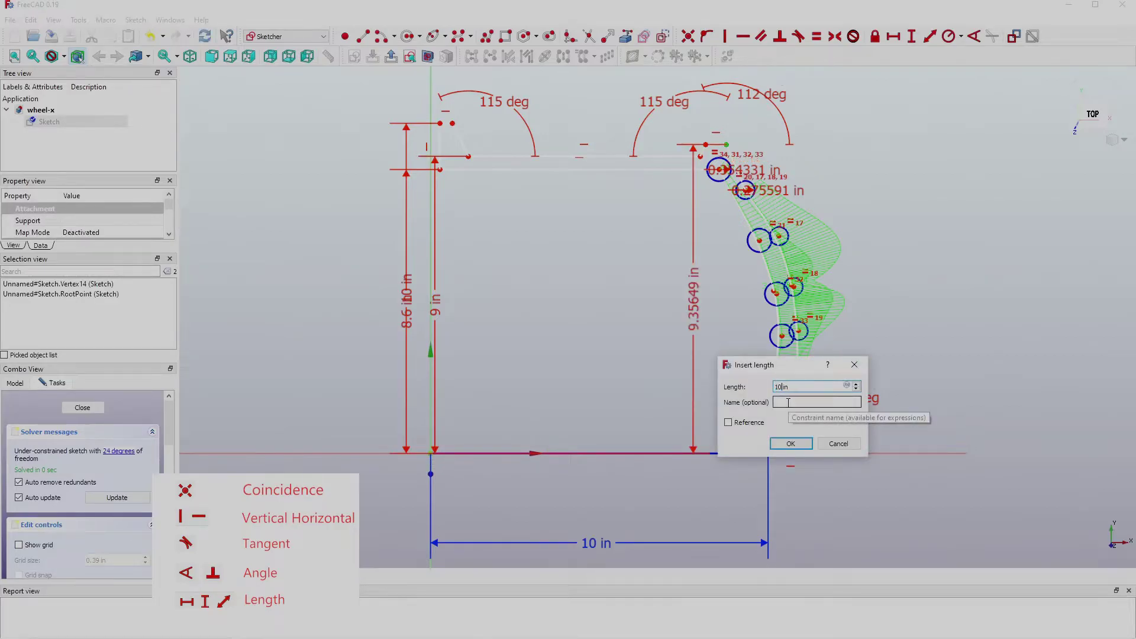
{"action": "key", "text": "Return"}
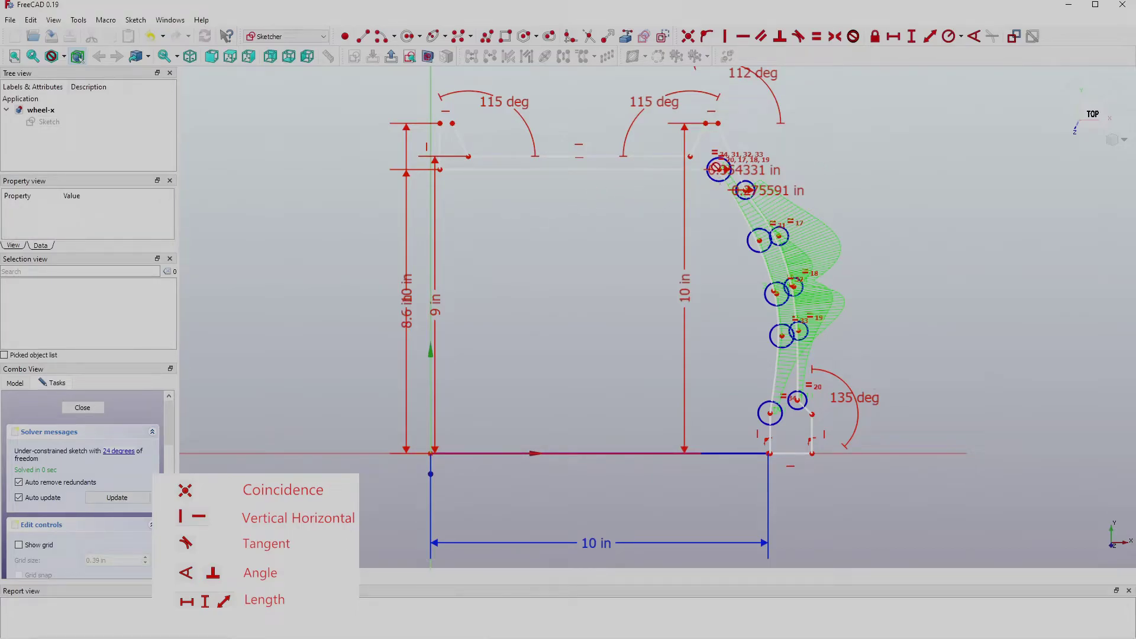
Try to constrain the vertical distance between the inner spline's upper endpoint and the origin to 8.2 in.
{"action": "left_click", "coordinate": [719, 169]}
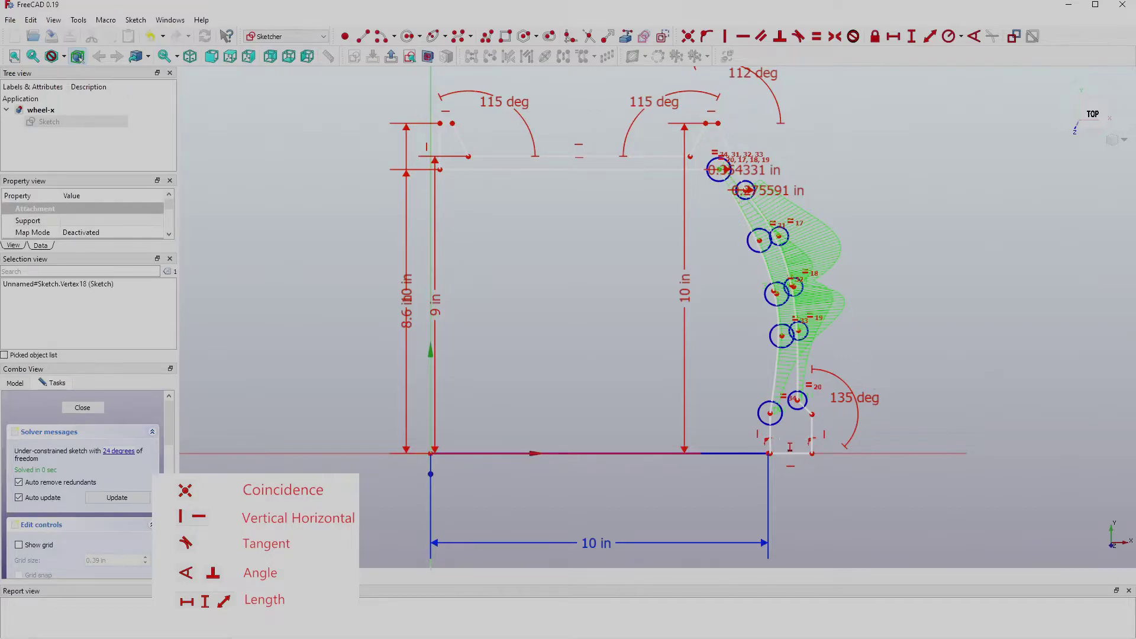
{"action": "left_click", "coordinate": [431, 454]}
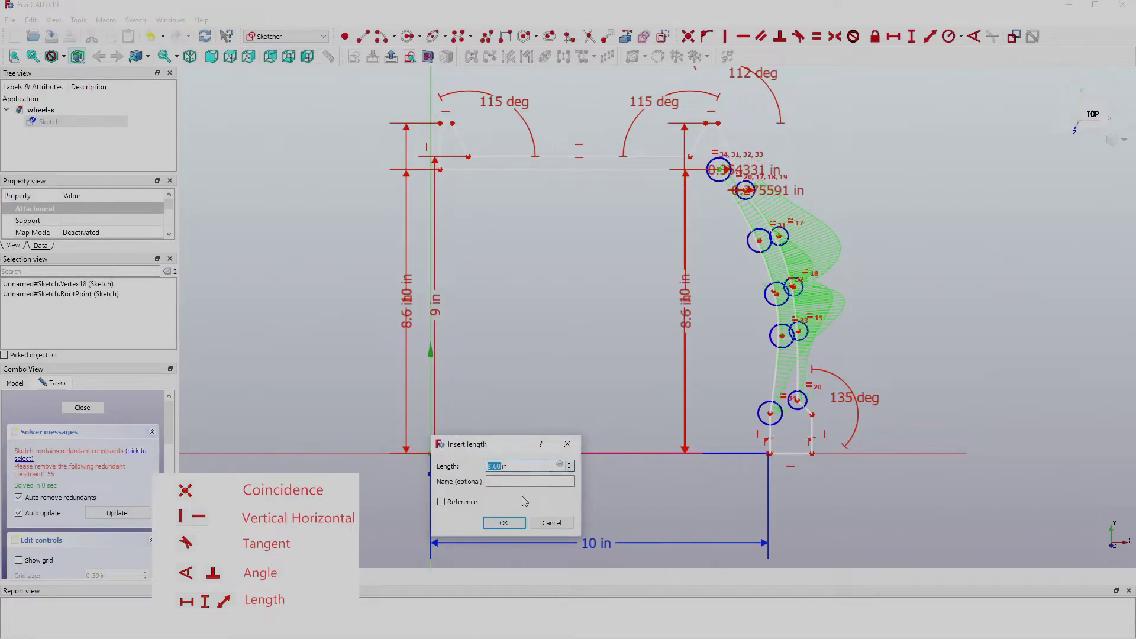
{"action": "type", "text": "8"}
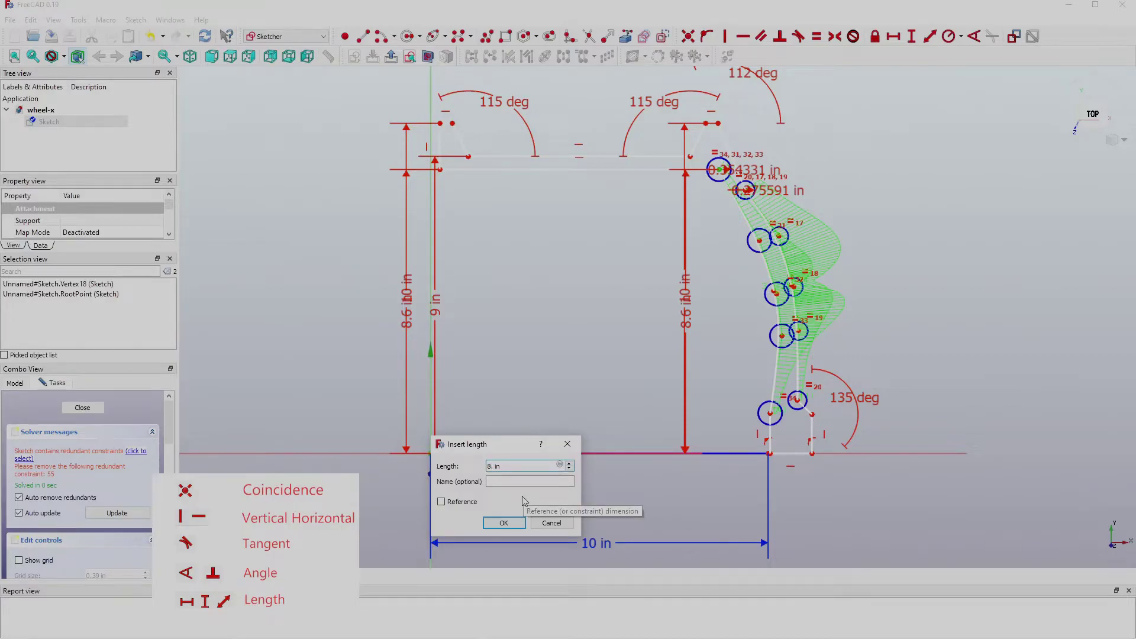
{"action": "key", "text": "Return"}
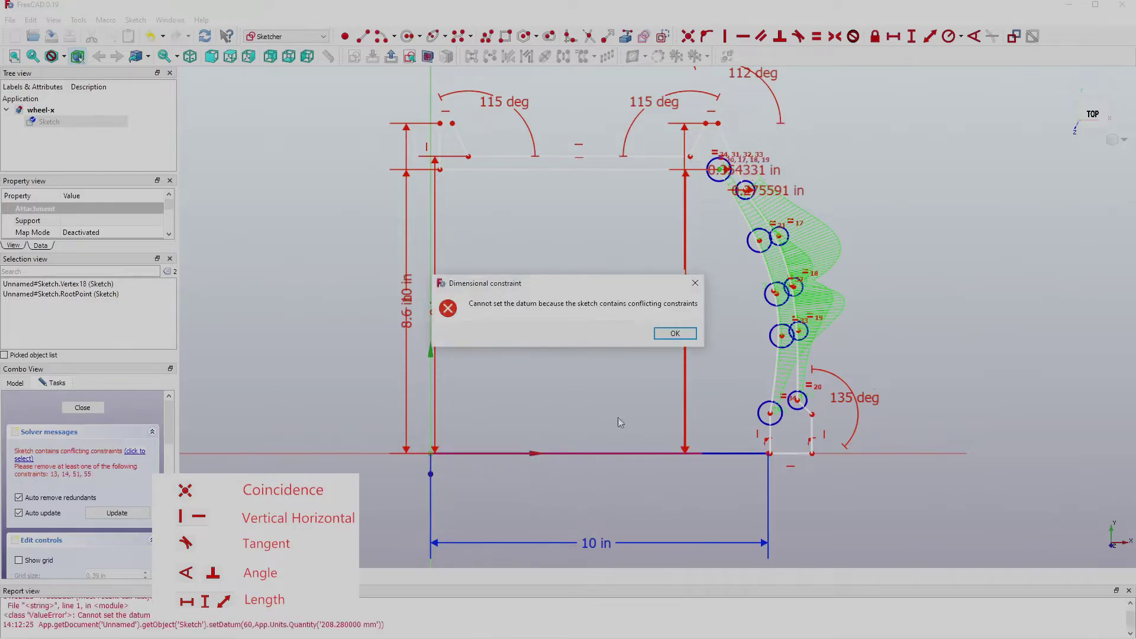
{"action": "left_click", "coordinate": [675, 335]}
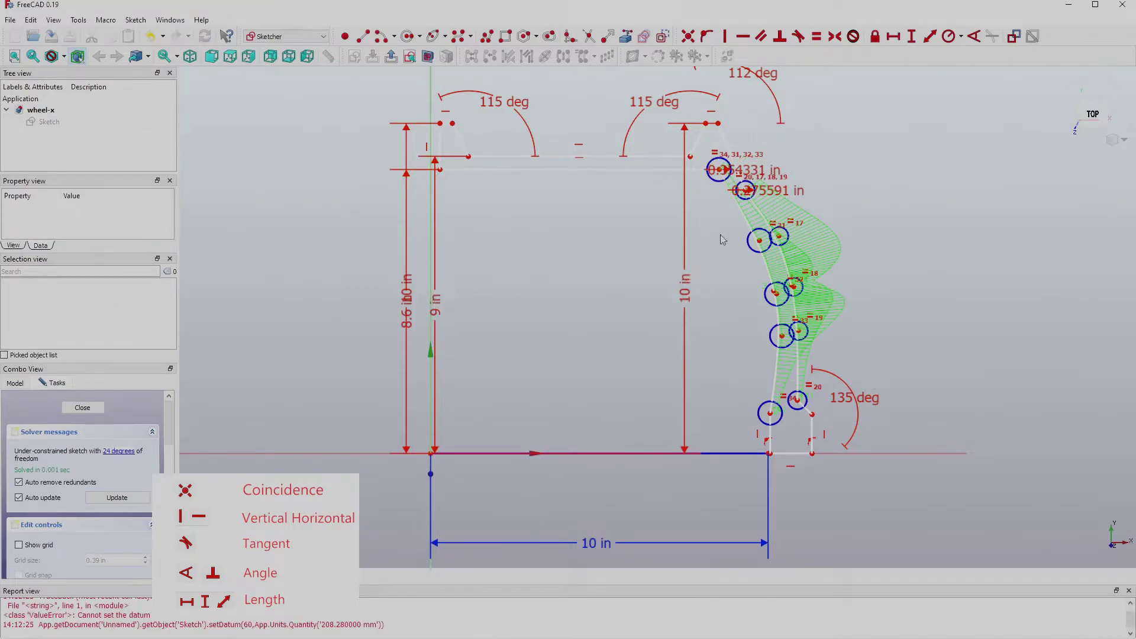
Move the far rim's 10 in dimension outside the profile and space out the 10, 9 and 8.6 in dimensions beyond the Y axis.
{"action": "left_click_drag", "start_coordinate": [700, 283], "coordinate": [941, 313]}
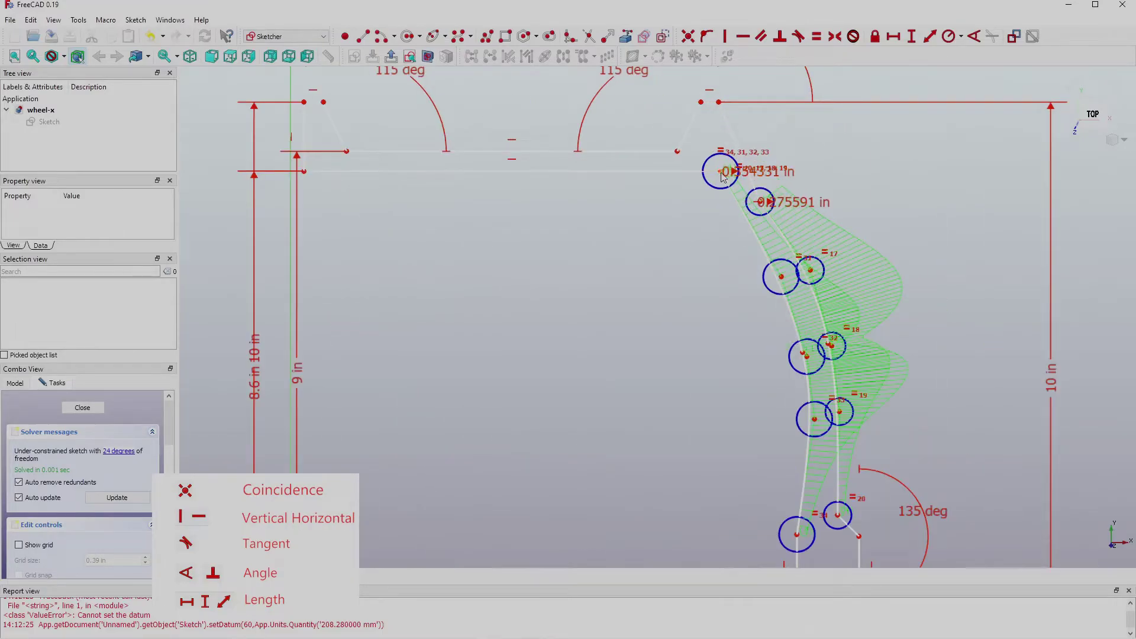
{"action": "scroll", "coordinate": [719, 172], "scroll_direction": "up", "scroll_amount": 2}
{"action": "scroll", "coordinate": [724, 175], "scroll_direction": "up", "scroll_amount": 1}
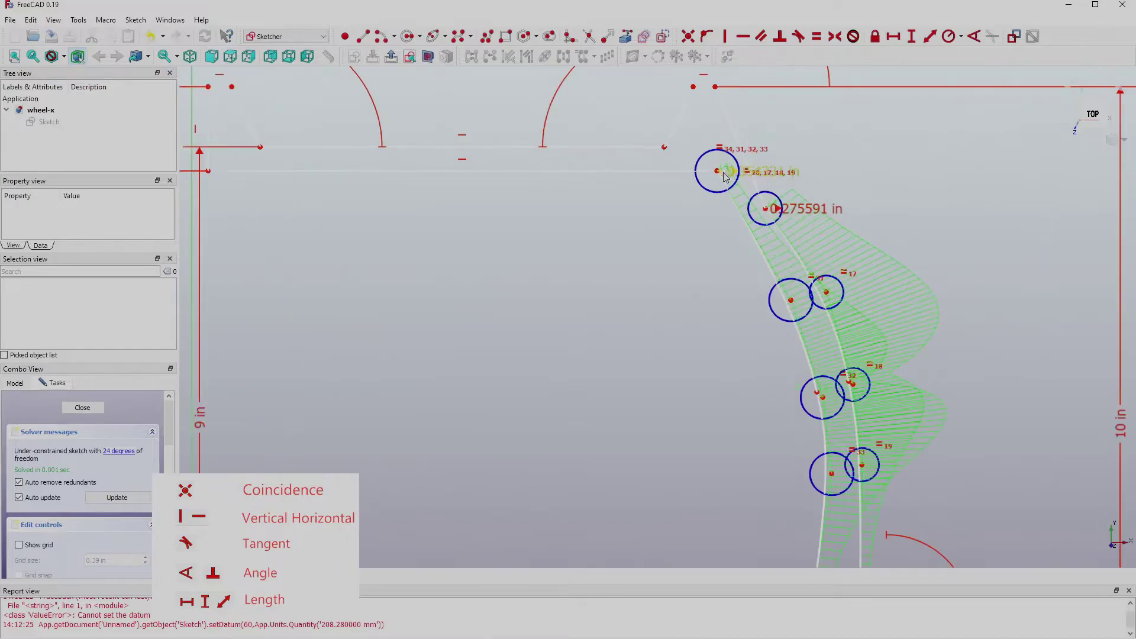
{"action": "scroll", "coordinate": [922, 138], "scroll_direction": "down", "scroll_amount": 2}
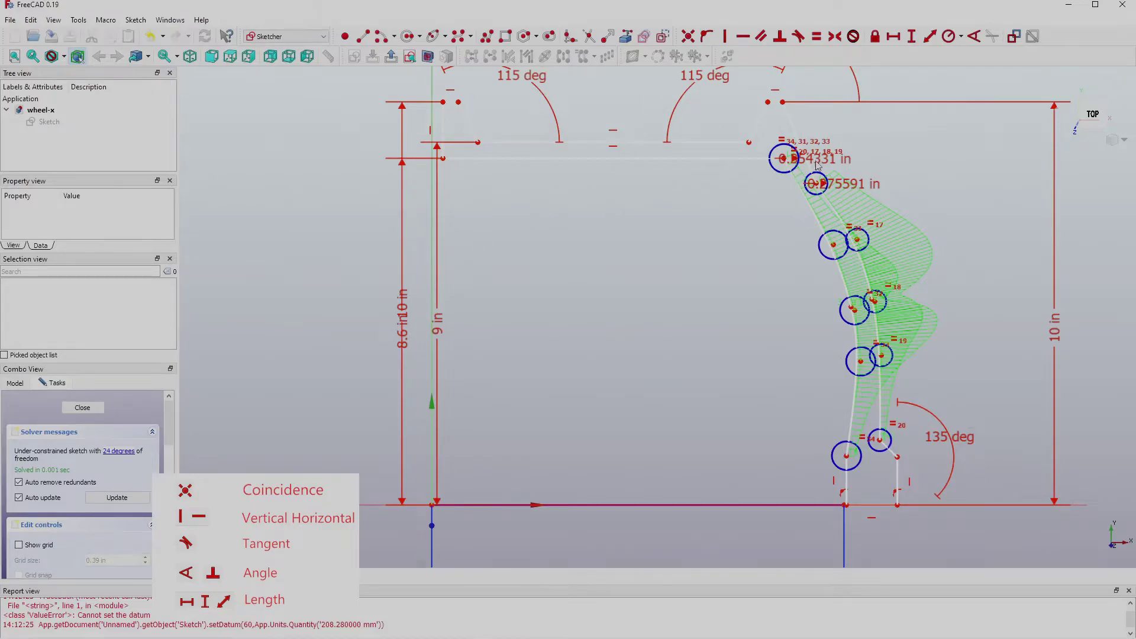
{"action": "scroll", "coordinate": [701, 177], "scroll_direction": "down", "scroll_amount": 1}
{"action": "scroll", "coordinate": [686, 179], "scroll_direction": "up", "scroll_amount": 1}
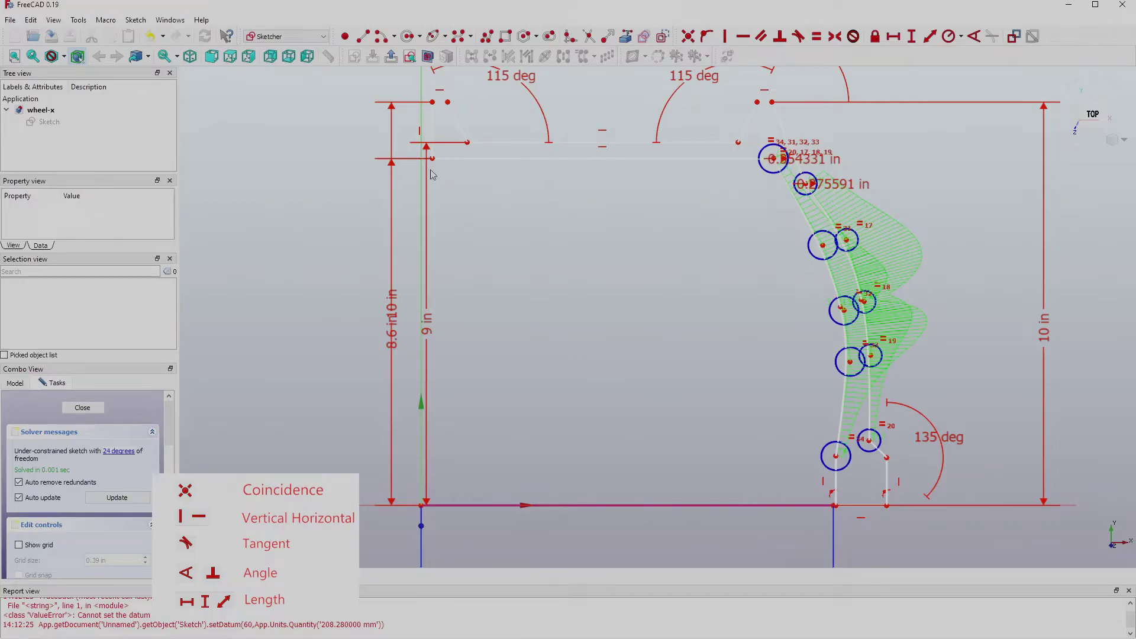
{"action": "left_click_drag", "start_coordinate": [391, 332], "coordinate": [304, 304]}
{"action": "left_click_drag", "start_coordinate": [427, 320], "coordinate": [320, 316]}
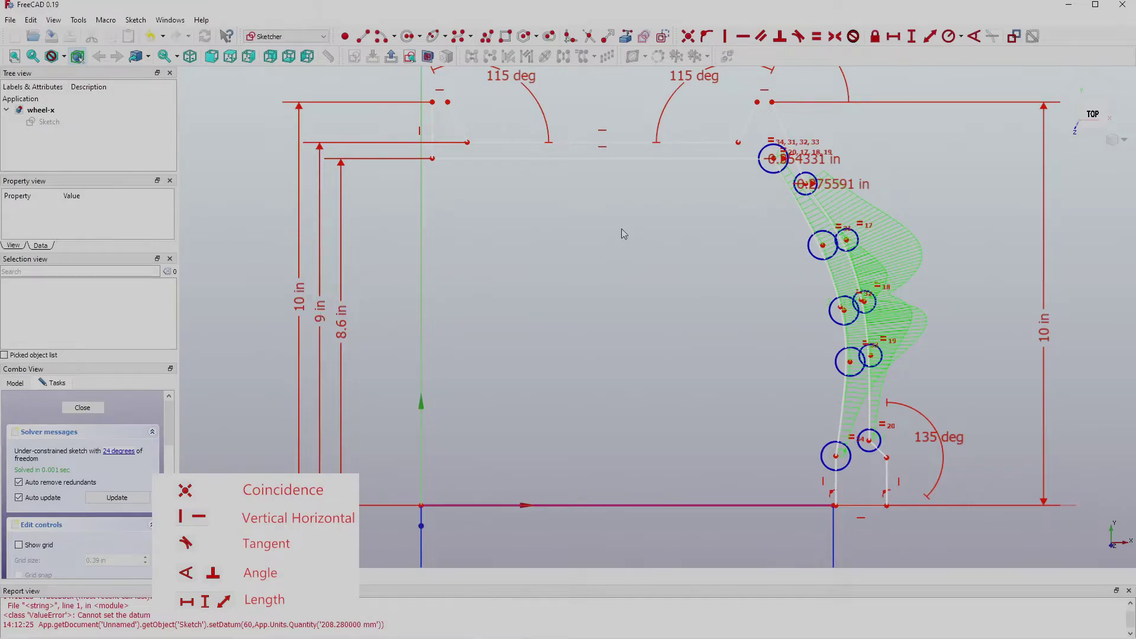
Constrain the vertical distance between the outer hub line's upper end and the origin to 2 in.
{"action": "key", "text": "v"}
{"action": "key", "text": "f"}
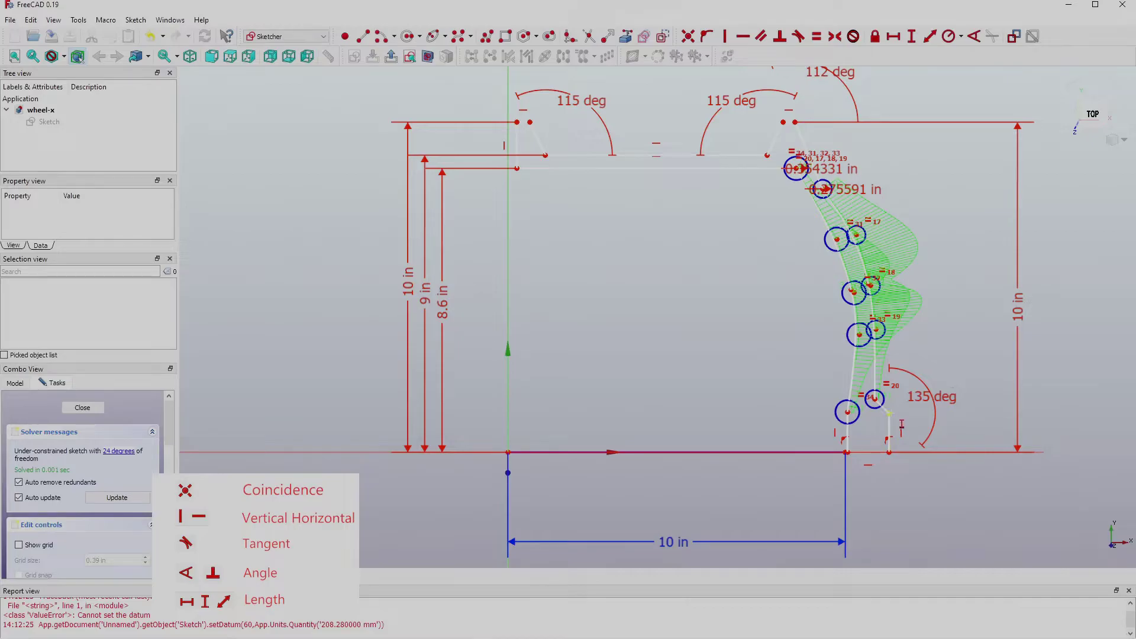
{"action": "left_click", "coordinate": [889, 413]}
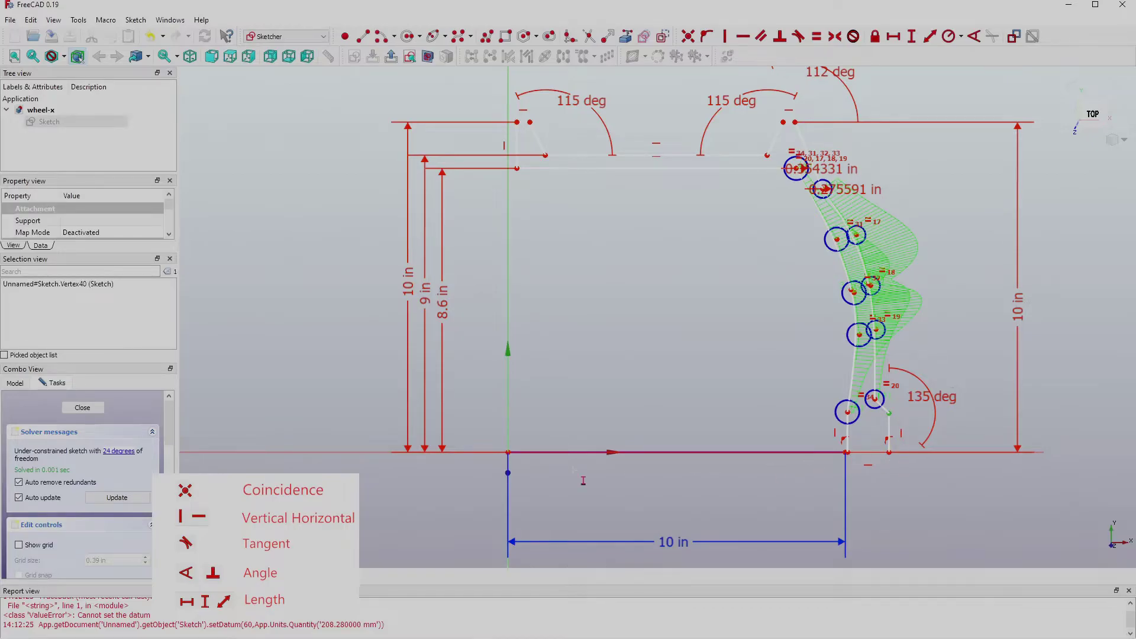
{"action": "left_click", "coordinate": [508, 453]}
{"action": "key", "text": "i"}
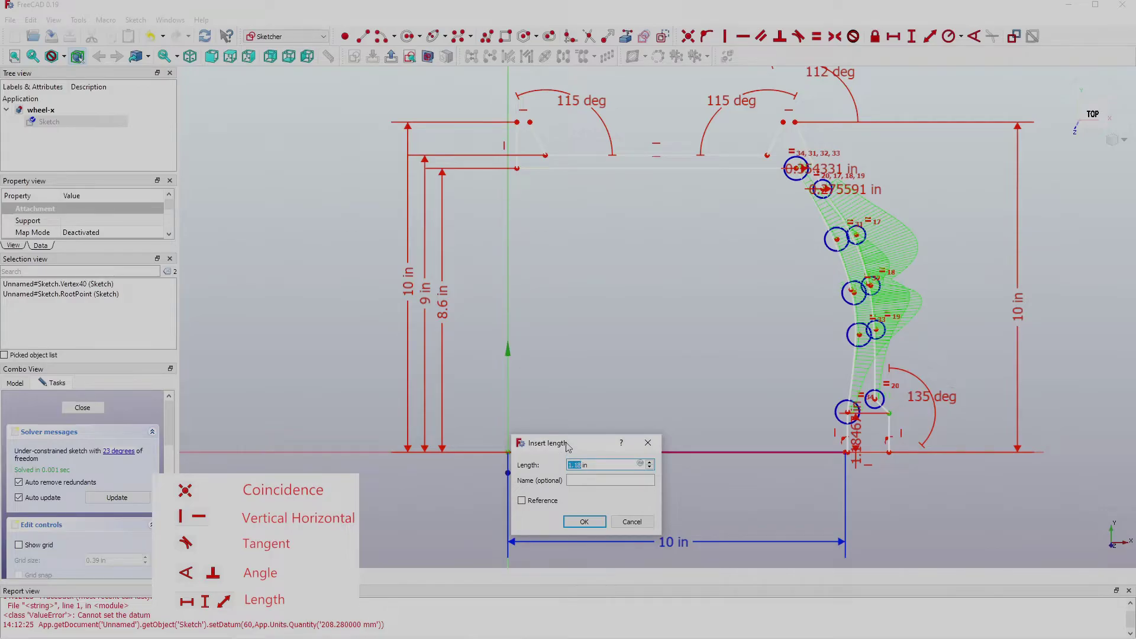
{"action": "type", "text": "2"}
{"action": "left_click", "coordinate": [594, 526]}
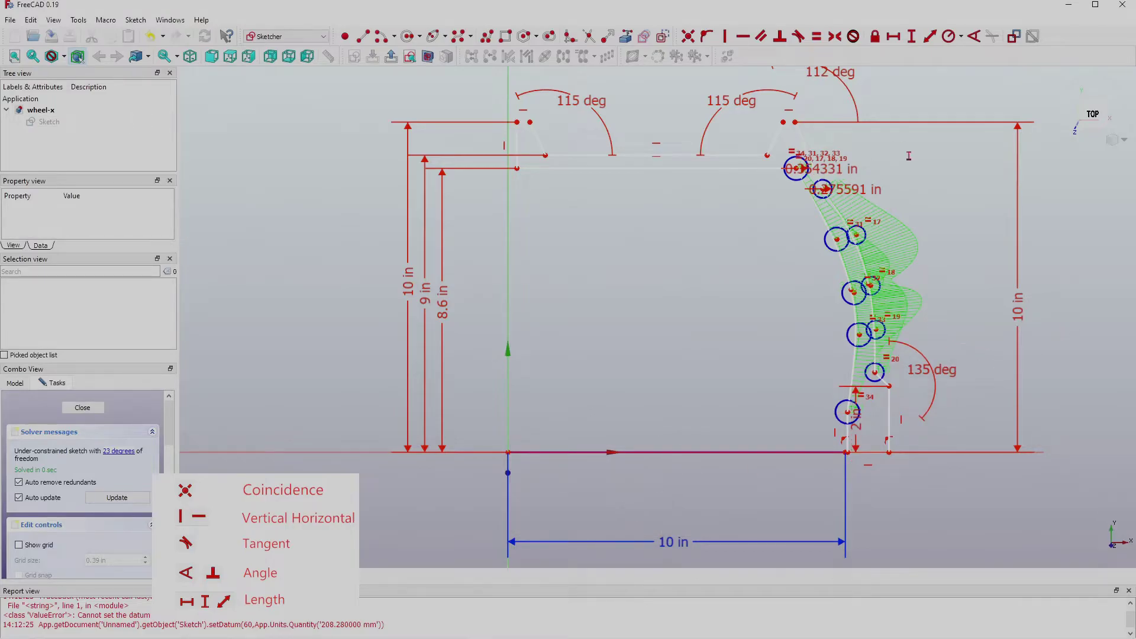
Constrain the vertical distance between the two ends of the short hub diagonal to 0.5 in.
{"action": "left_click", "coordinate": [875, 373]}
{"action": "left_click", "coordinate": [889, 386]}
{"action": "key", "text": "shift+d"}
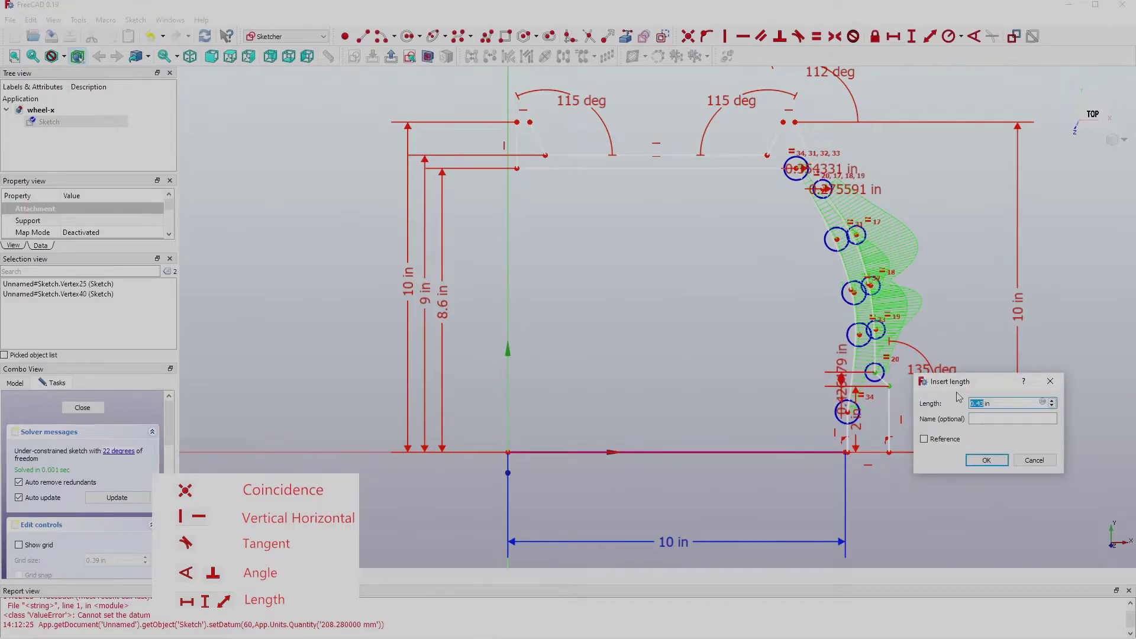
{"action": "type", "text": "0.5"}
{"action": "left_click", "coordinate": [1000, 460]}
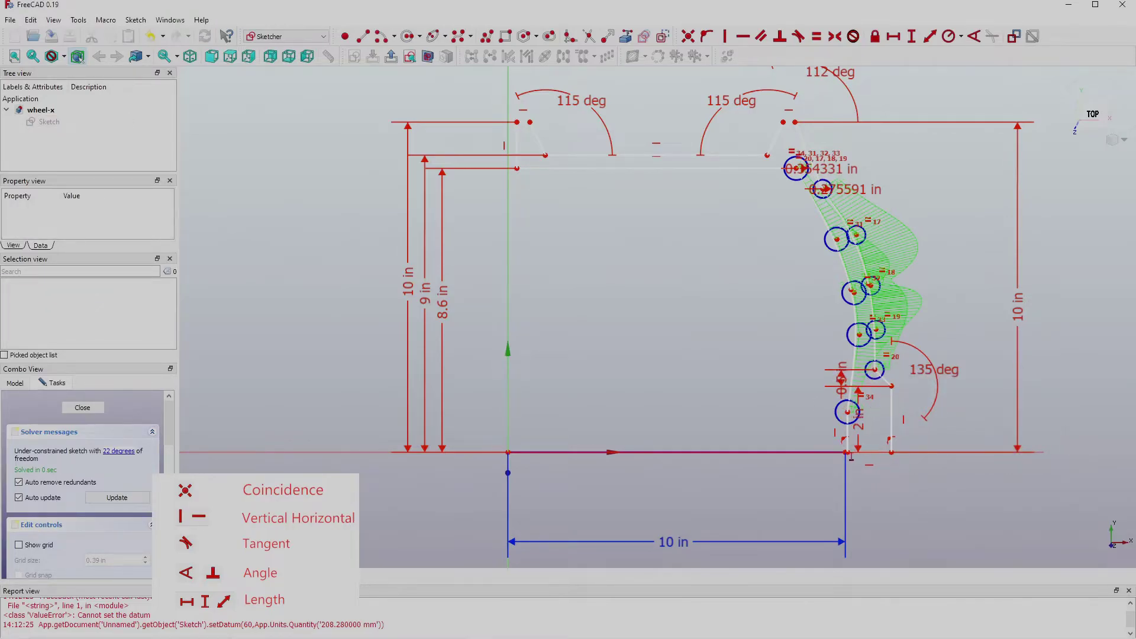
Constrain the vertical distance between the origin and the lower endpoint of the spline nearer the Y axis to 2.2 in.
{"action": "left_click", "coordinate": [848, 412]}
{"action": "left_click", "coordinate": [508, 452]}
{"action": "key", "text": "i"}
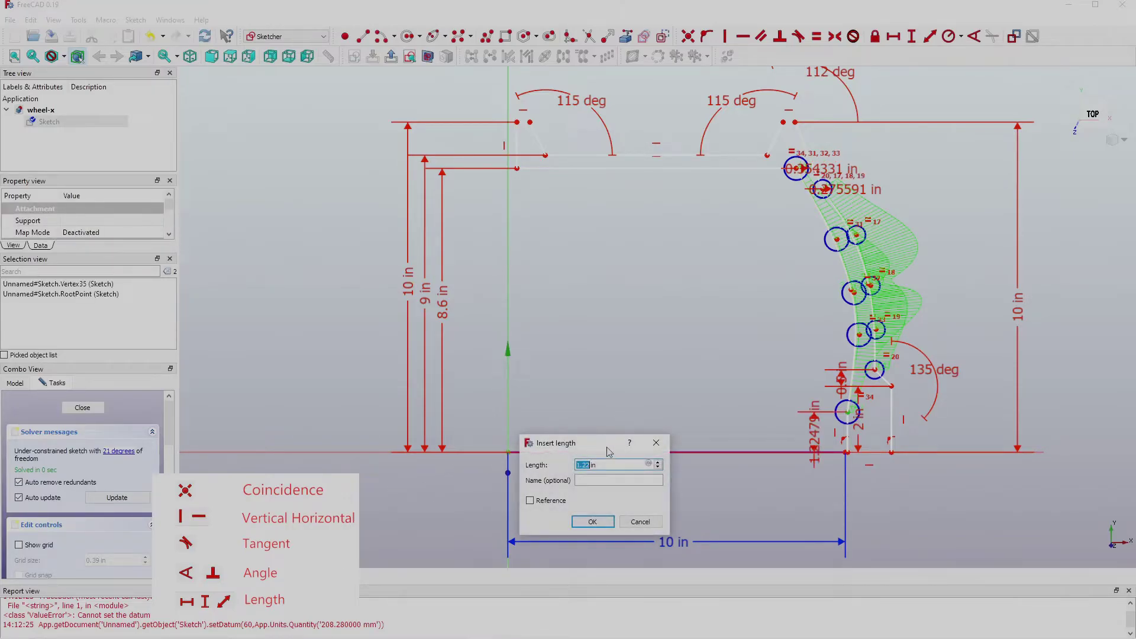
{"action": "type", "text": "2"}
{"action": "left_click", "coordinate": [592, 522]}
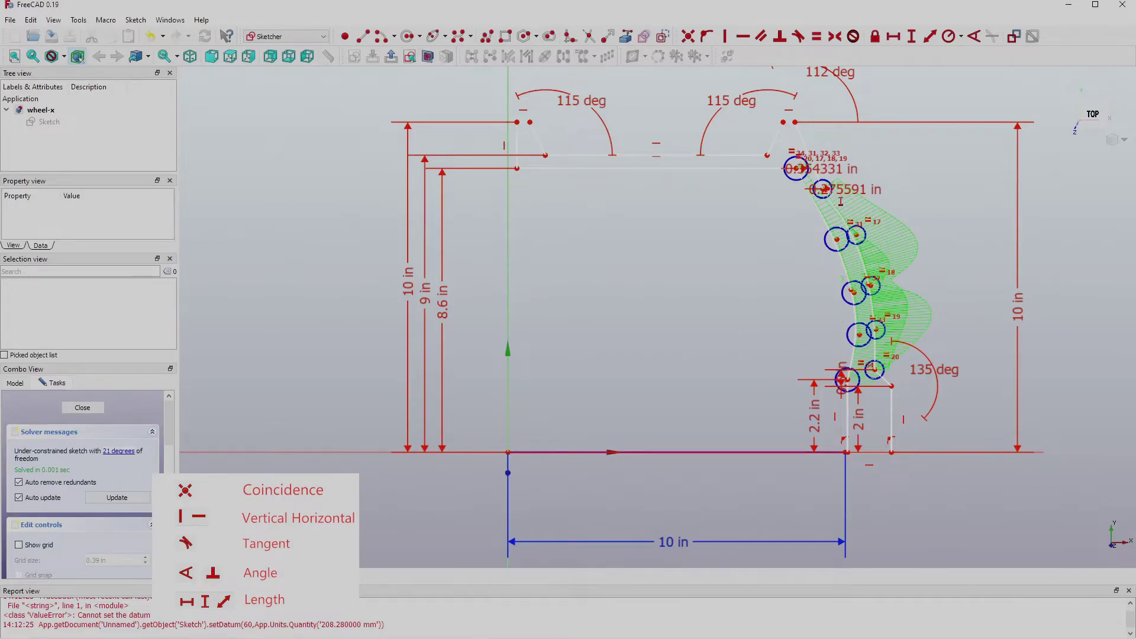
Constrain the vertical distance between the origin and the upper endpoint of the spline farther from the Y axis to 8.2 in.
{"action": "scroll", "coordinate": [845, 209], "scroll_direction": "up", "scroll_amount": 3}
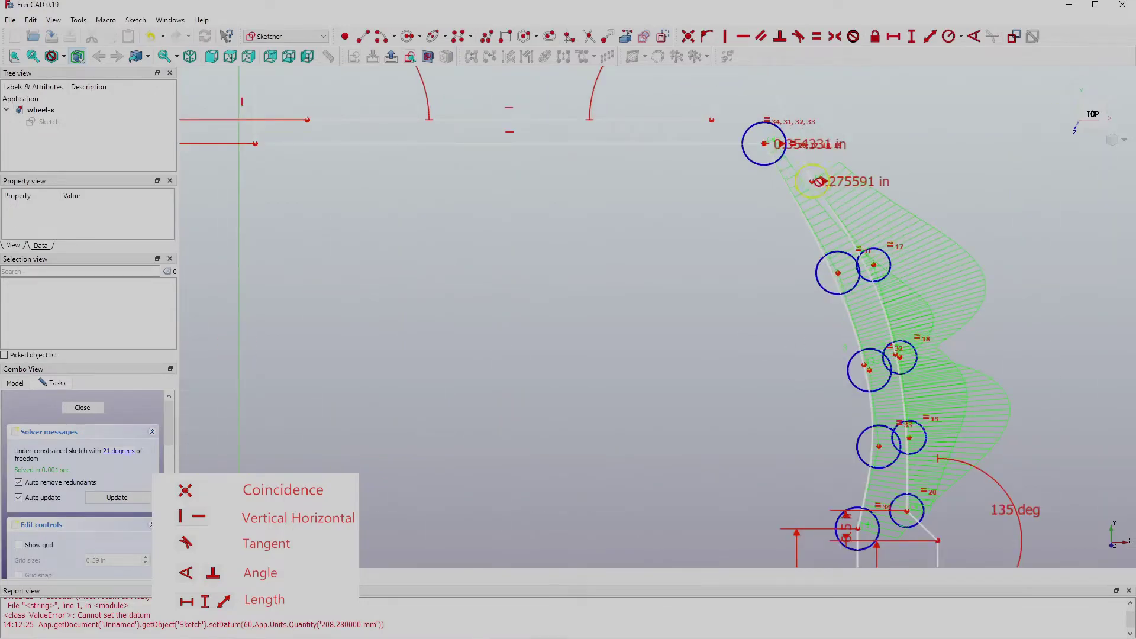
{"action": "left_click", "coordinate": [813, 181]}
{"action": "scroll", "coordinate": [886, 194], "scroll_direction": "down", "scroll_amount": 3}
{"action": "left_click", "coordinate": [536, 450]}
{"action": "type", "text": "8.2"}
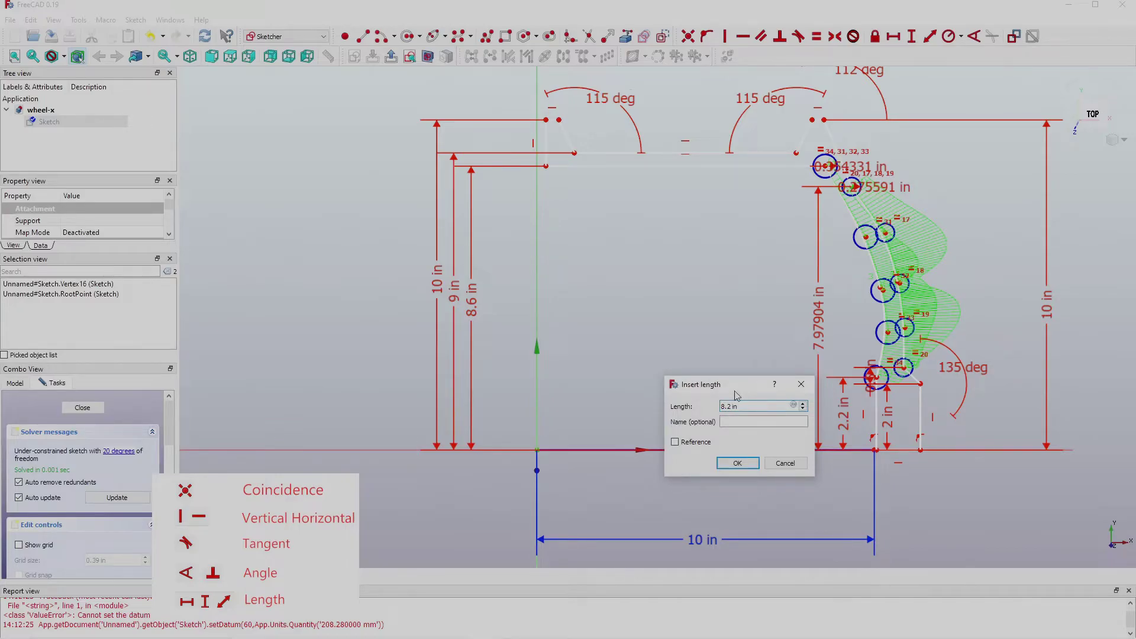
{"action": "key", "text": "Return"}
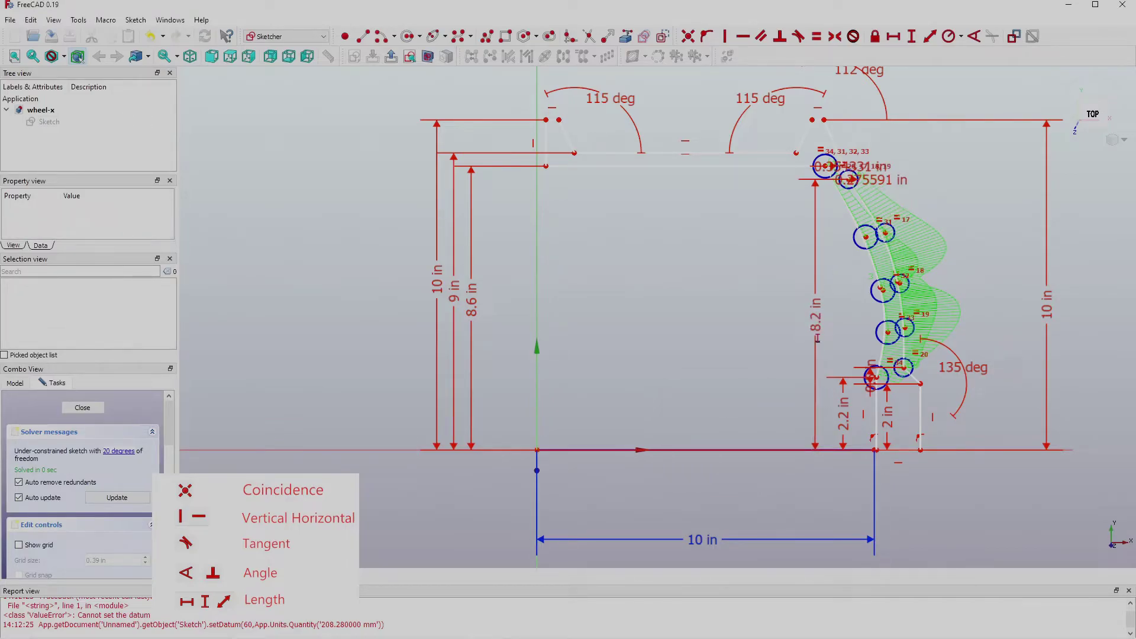
Move the 8.2 in, 2 in and 0.5 in vertical dimensions outside the profile, beyond the hub and splines.
{"action": "left_click_drag", "start_coordinate": [820, 317], "coordinate": [1018, 320]}
{"action": "left_click_drag", "start_coordinate": [894, 432], "coordinate": [957, 424]}
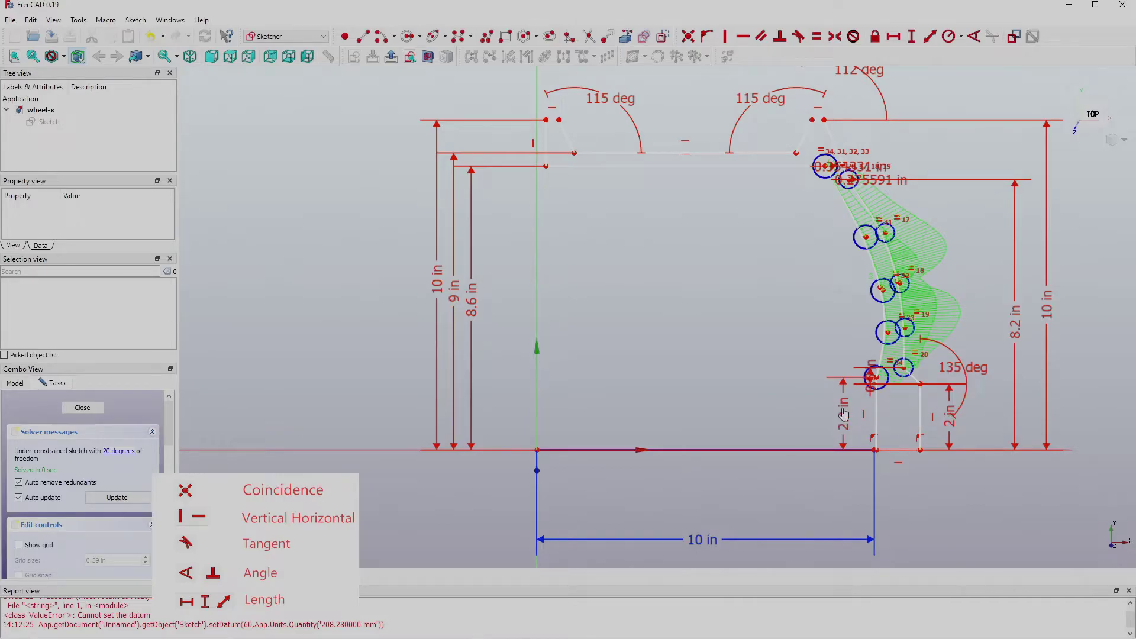
{"action": "left_click_drag", "start_coordinate": [874, 374], "coordinate": [955, 334]}
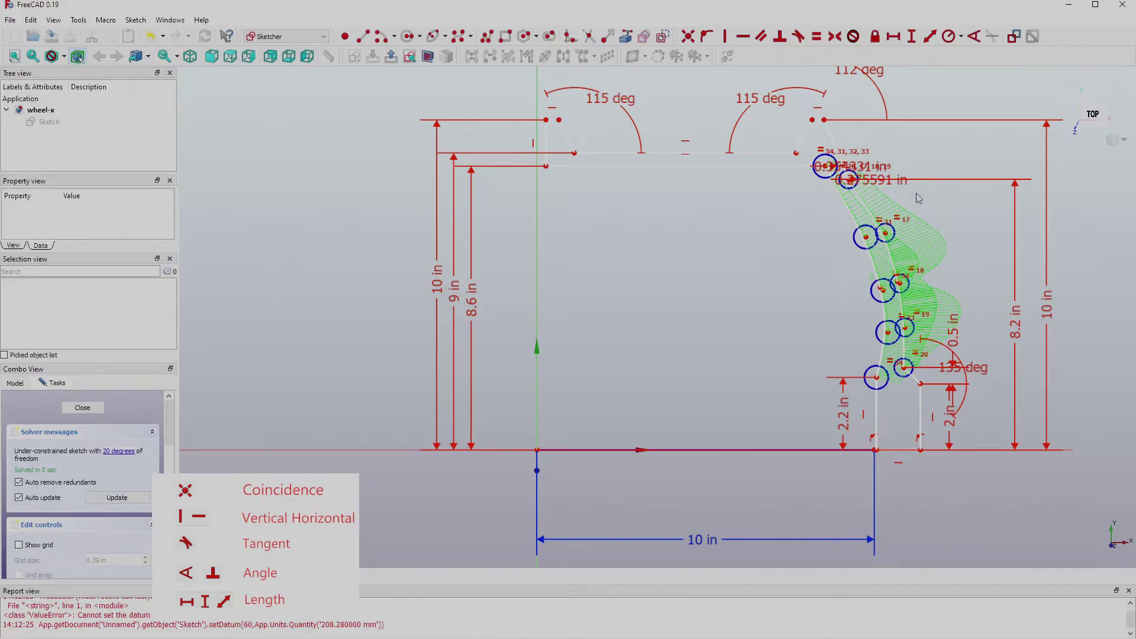
Make the two short horizontal lines on top of the rims equal in length.
{"action": "middle_click_drag", "start_coordinate": [921, 188], "coordinate": [913, 184]}
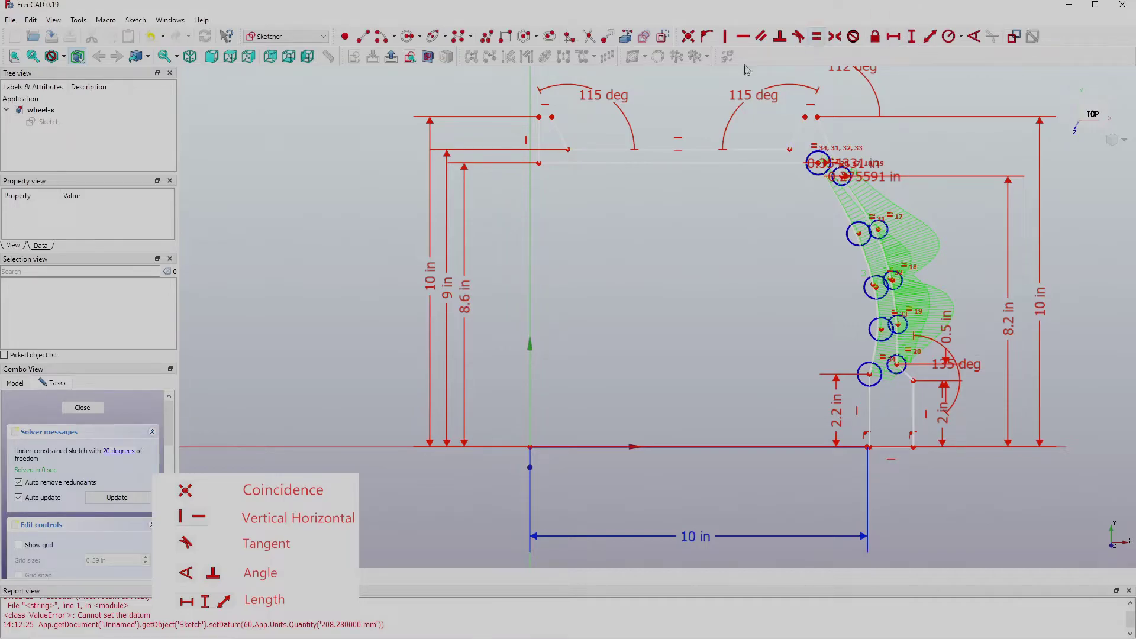
{"action": "left_click", "coordinate": [546, 117]}
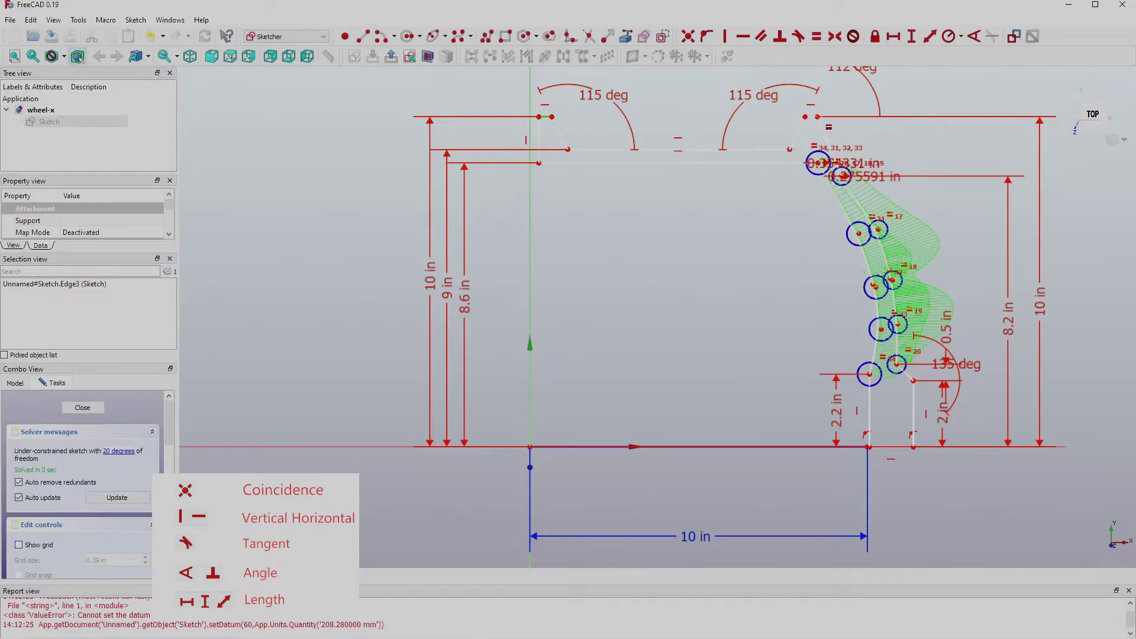
{"action": "left_click", "coordinate": [812, 116]}
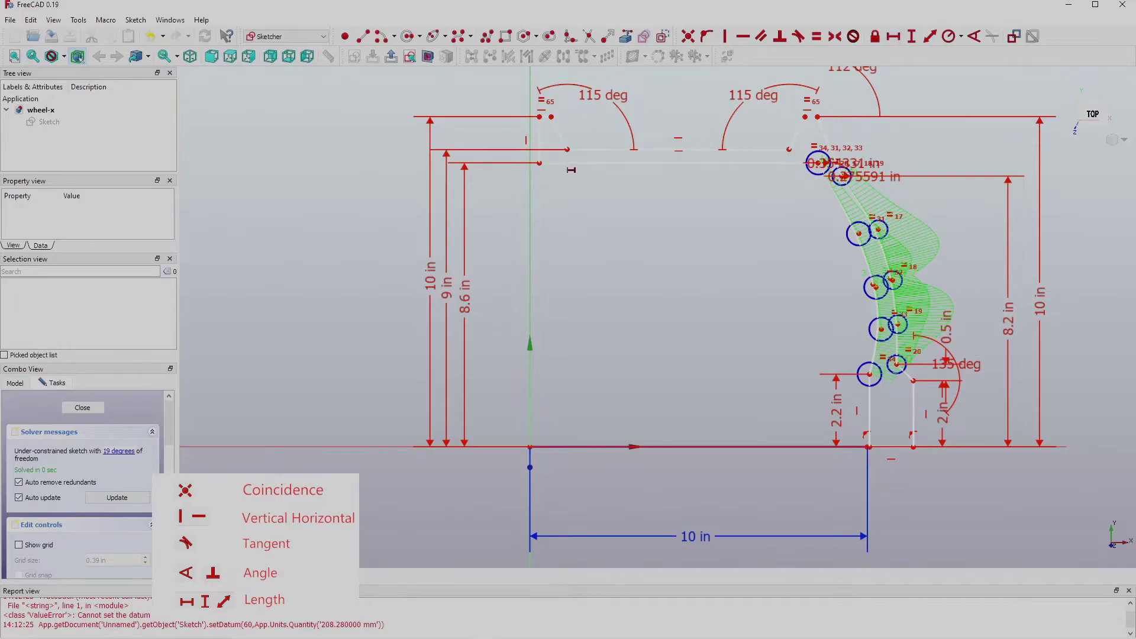
Constrain the horizontal distance from the near end of the 8.6 in high line to the adjoining spline's upper endpoint to 7.8 in.
{"action": "left_click", "coordinate": [540, 163]}
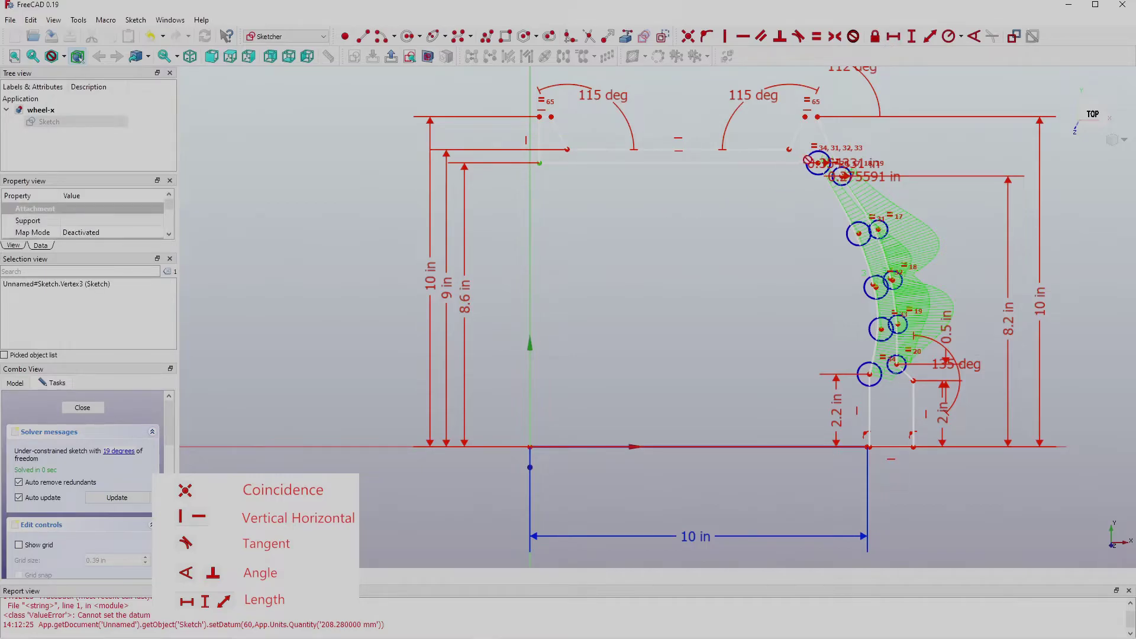
{"action": "left_click", "coordinate": [818, 163]}
{"action": "key", "text": "l"}
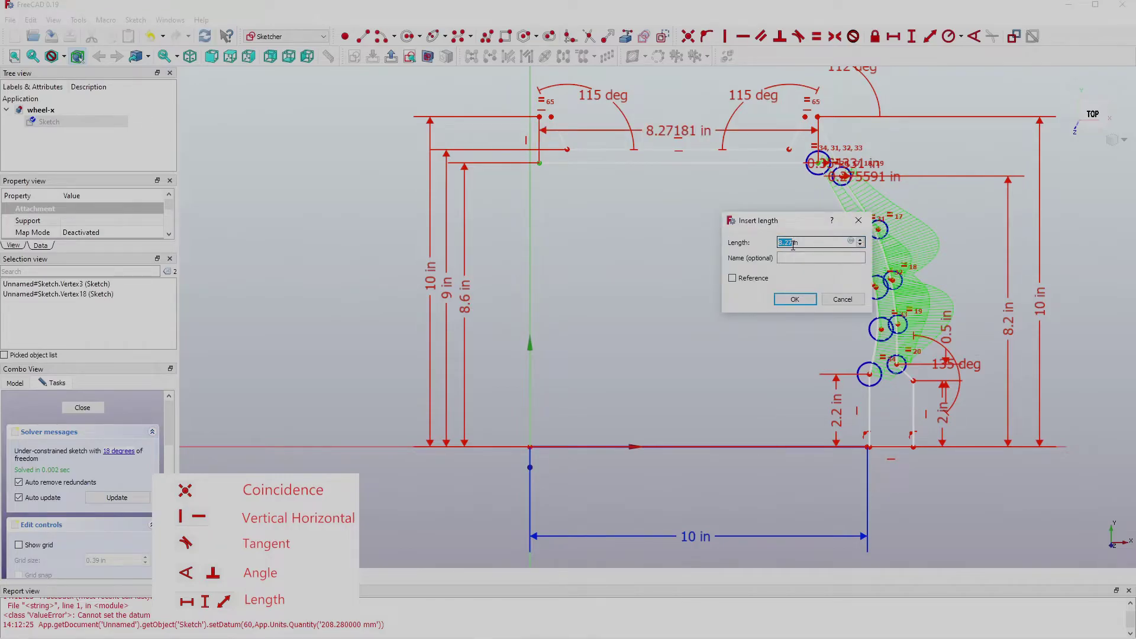
{"action": "type", "text": "7.8"}
{"action": "left_click", "coordinate": [795, 299]}
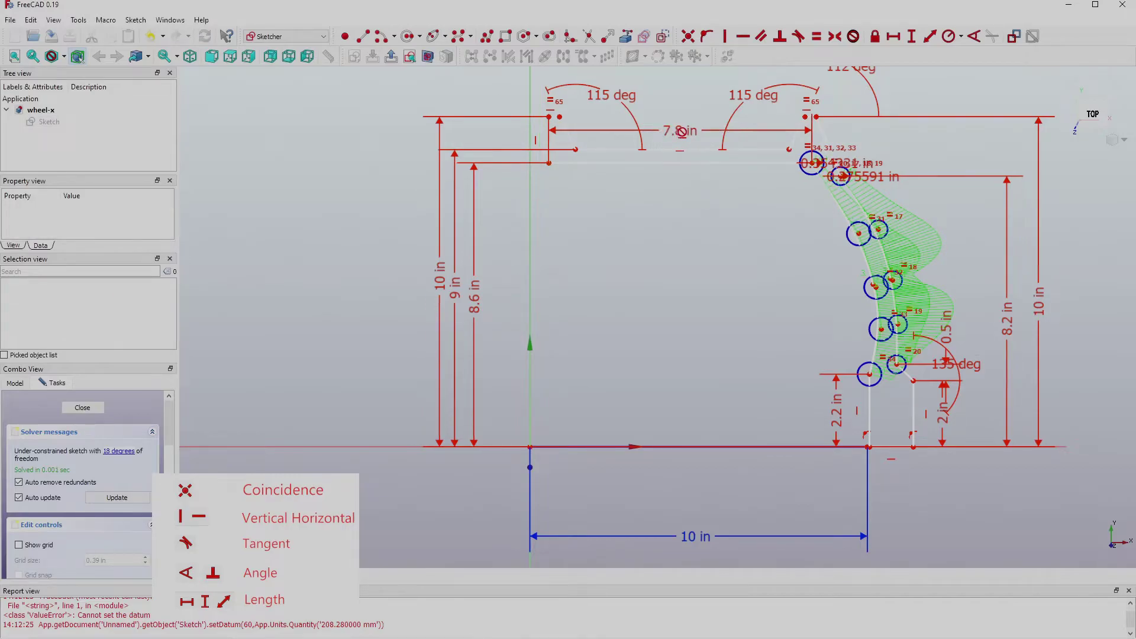
Constrain the horizontal distance between the near end of the 8.6 in high line and the origin to 0.2 in.
{"action": "left_click", "coordinate": [895, 38]}
{"action": "left_click", "coordinate": [549, 163]}
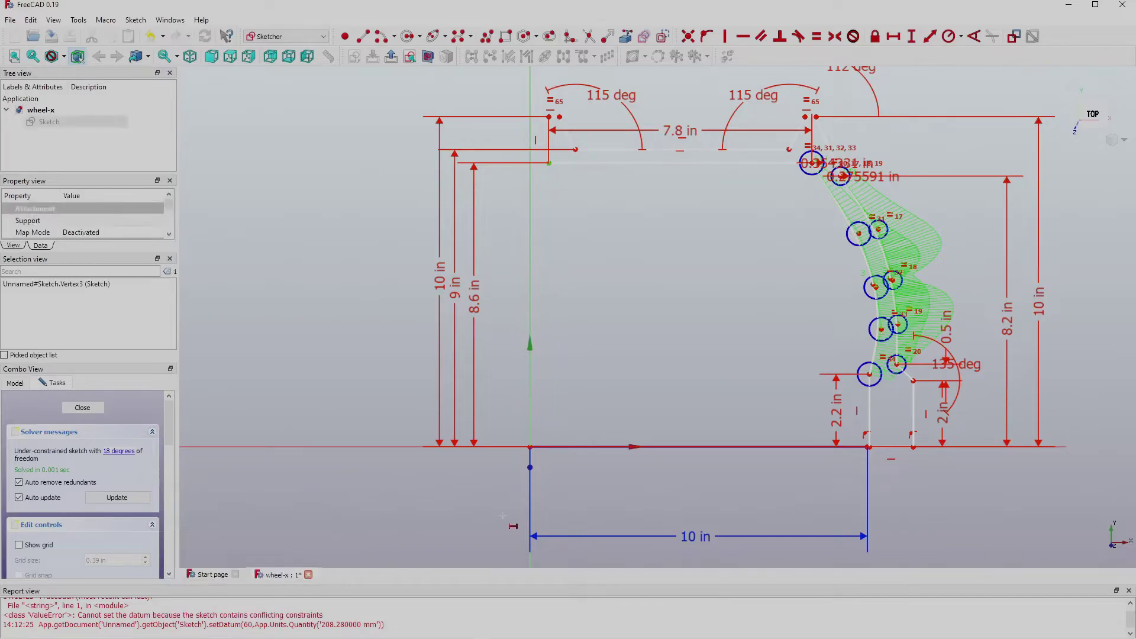
{"action": "left_click", "coordinate": [529, 447]}
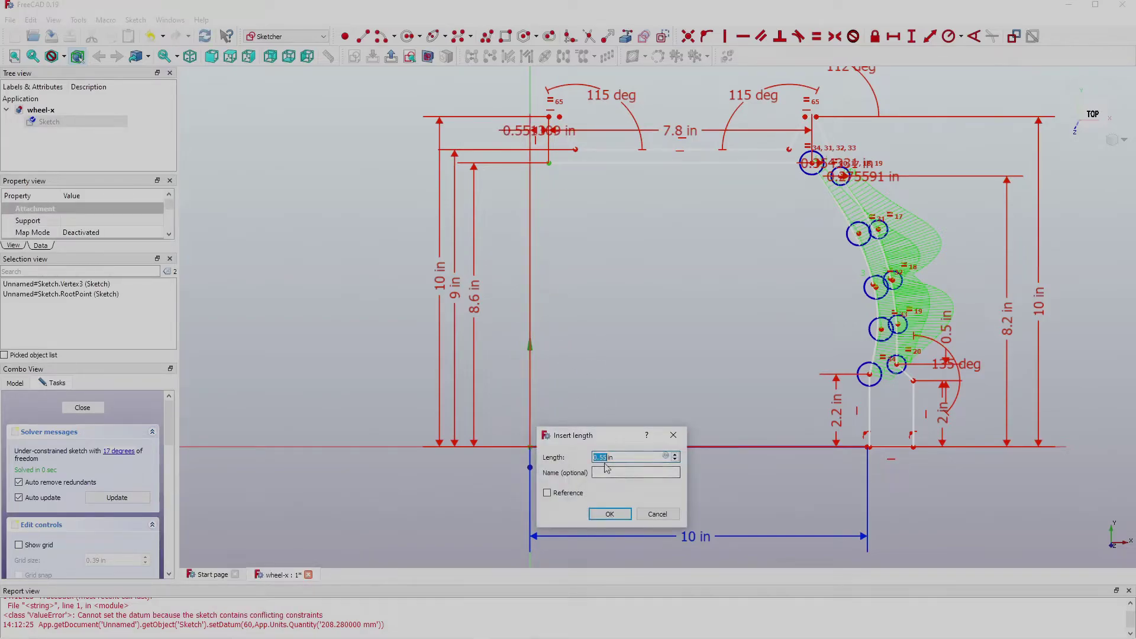
{"action": "type", "text": "0.2"}
{"action": "key", "text": "Return"}
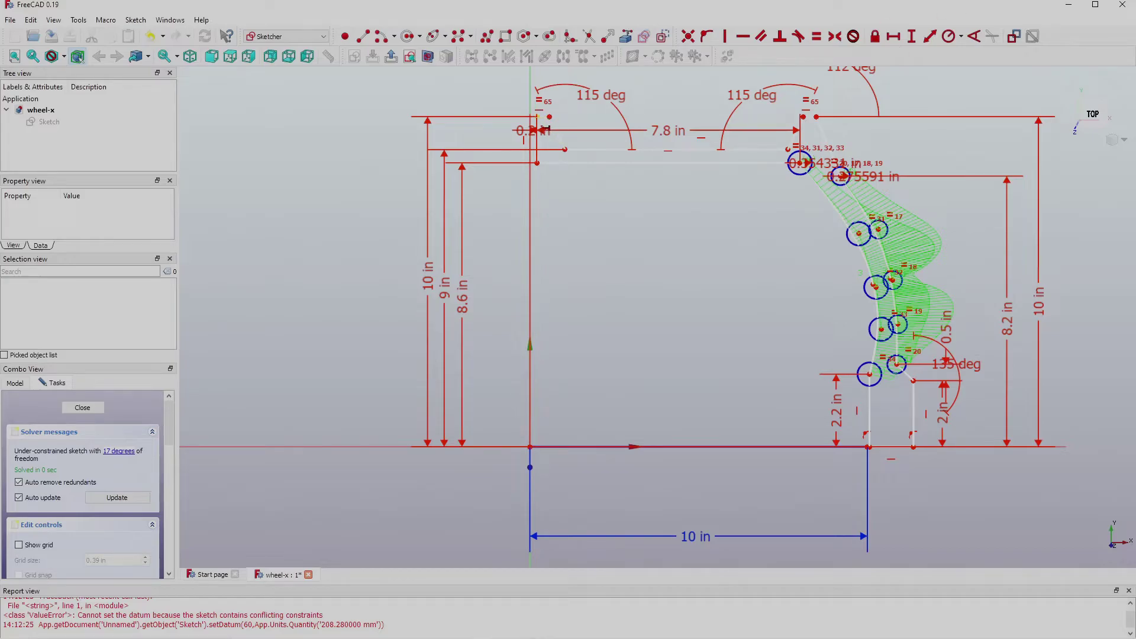
Constrain the horizontal length of the short rim-top line nearest the Y axis to 0.2 in.
{"action": "left_click", "coordinate": [537, 116]}
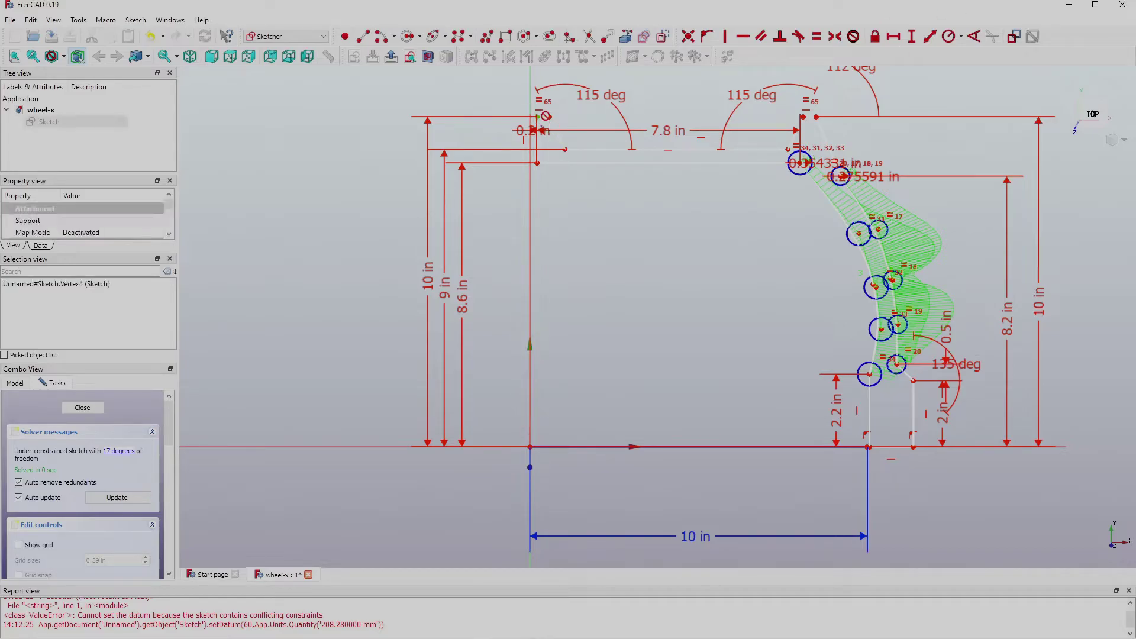
{"action": "left_click", "coordinate": [549, 116]}
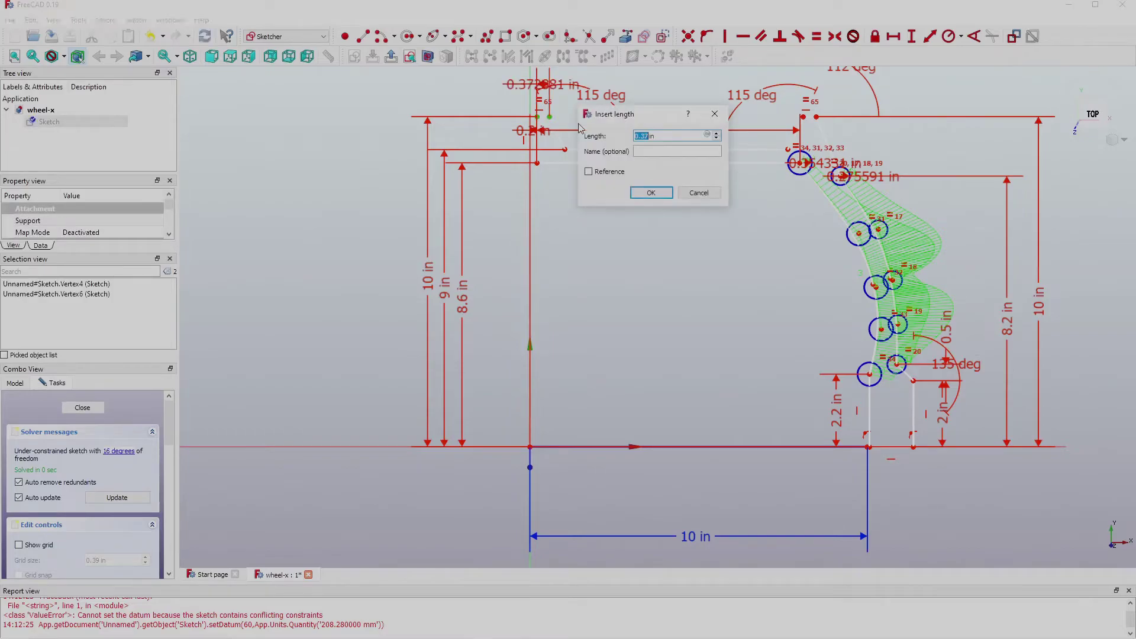
{"action": "type", "text": "0.2"}
{"action": "key", "text": "Return"}
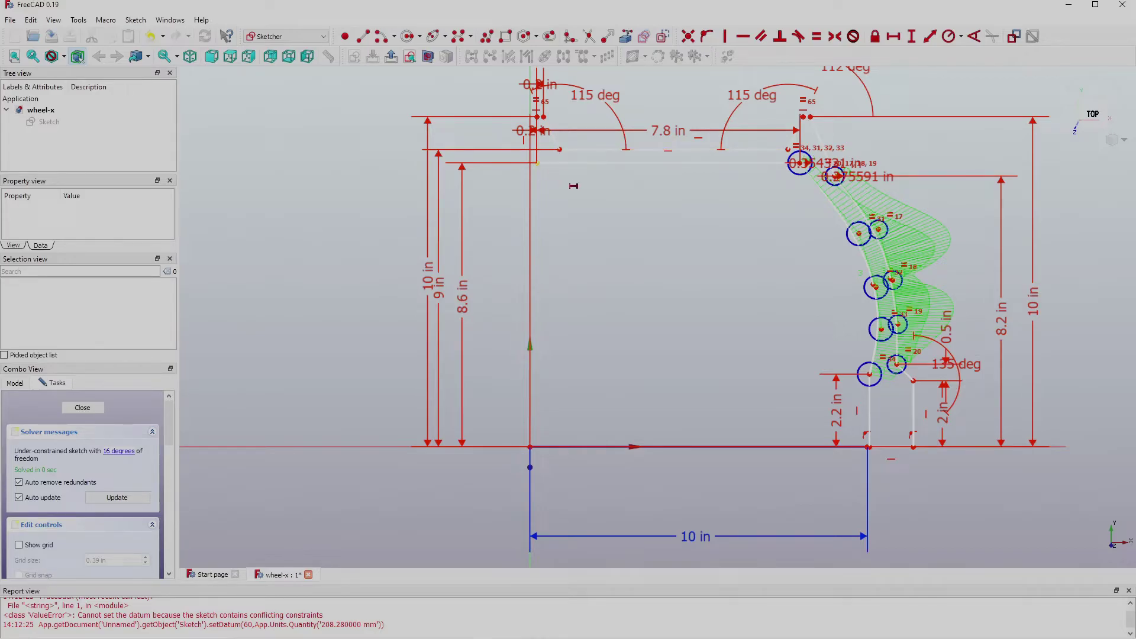
Constrain the horizontal distance from the near end of the 8.6 in high line to the far end of the 9 in high line to 7.6 in.
{"action": "left_click", "coordinate": [538, 163]}
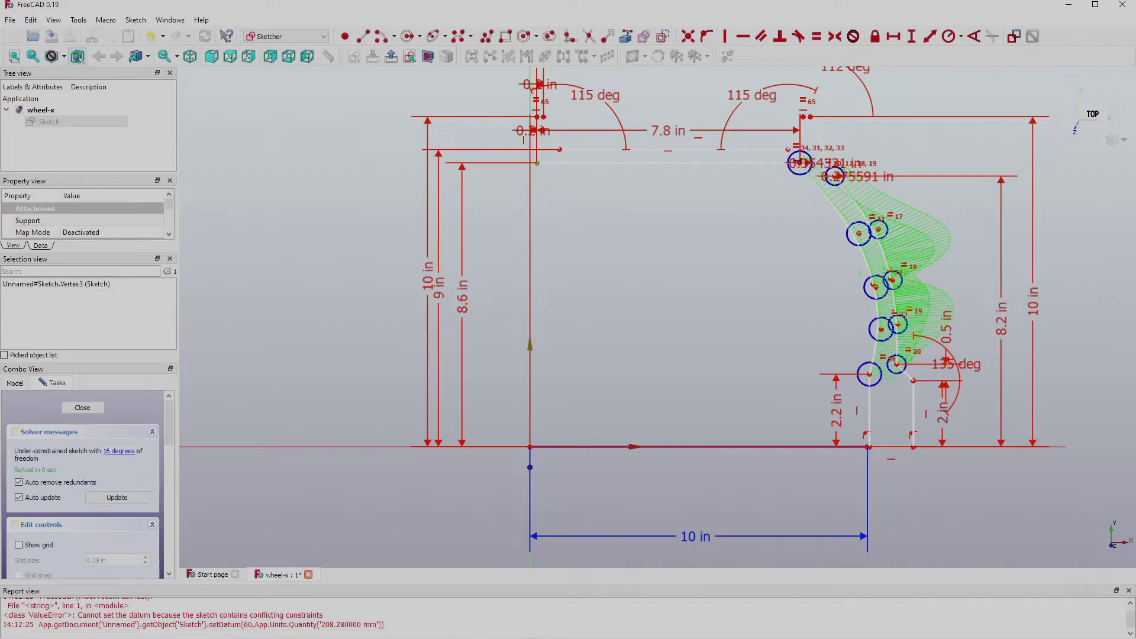
{"action": "left_click", "coordinate": [788, 148]}
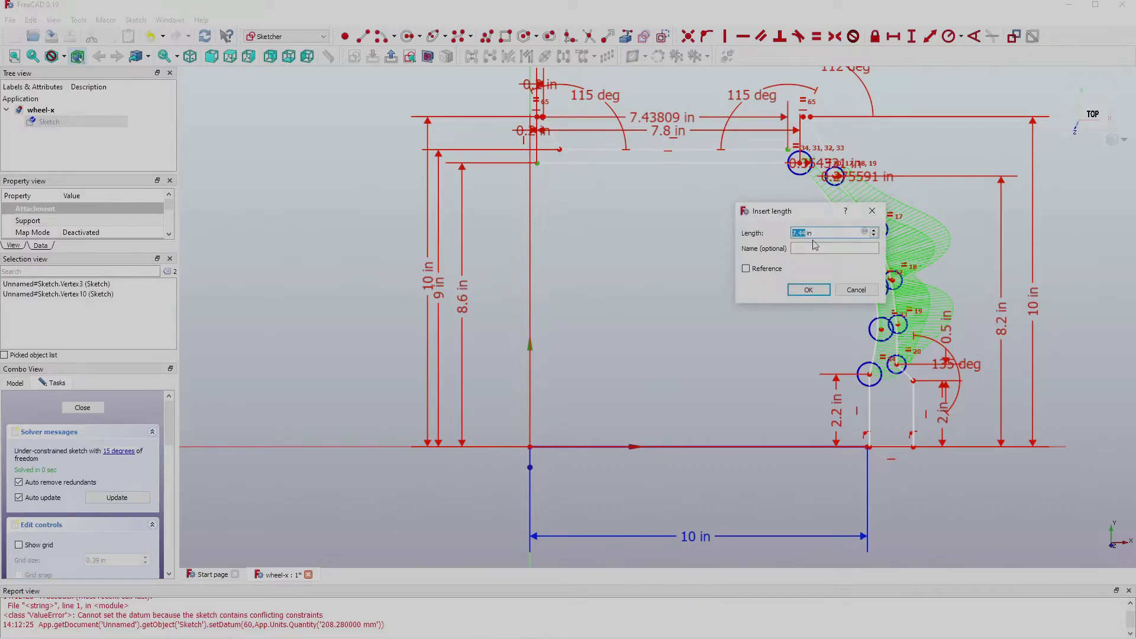
{"action": "type", "text": "7.6"}
{"action": "key", "text": "Return"}
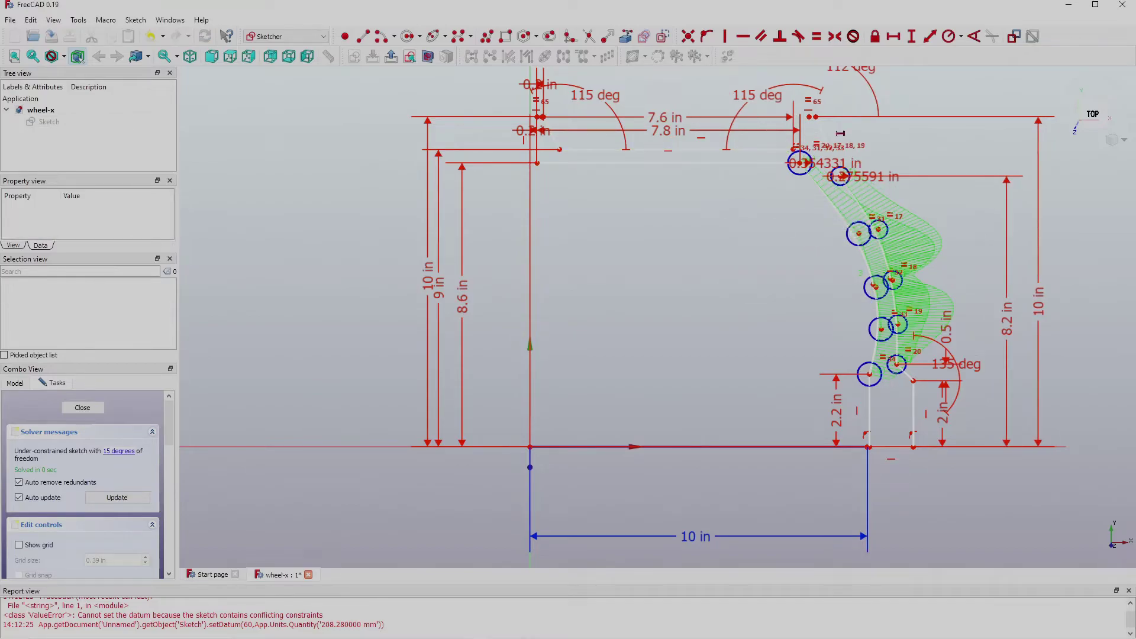
Constrain the horizontal distance between the origin and the lower endpoint of the spline nearer the Y axis to 10 in.
{"action": "scroll", "coordinate": [651, 97], "scroll_direction": "down", "scroll_amount": 1}
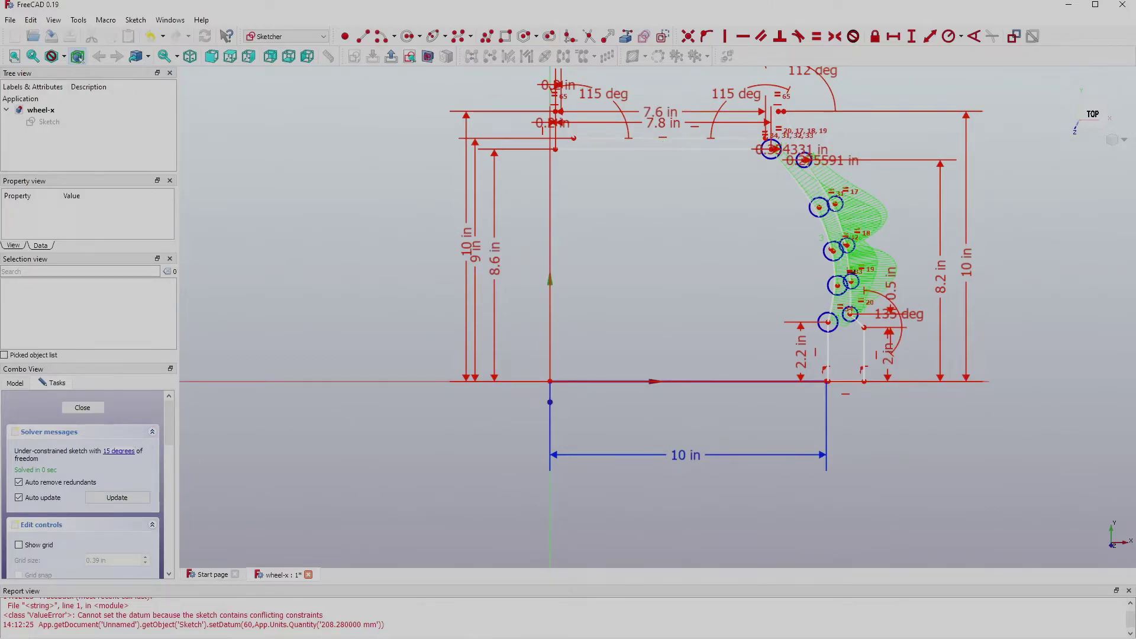
{"action": "scroll", "coordinate": [858, 231], "scroll_direction": "up", "scroll_amount": 1}
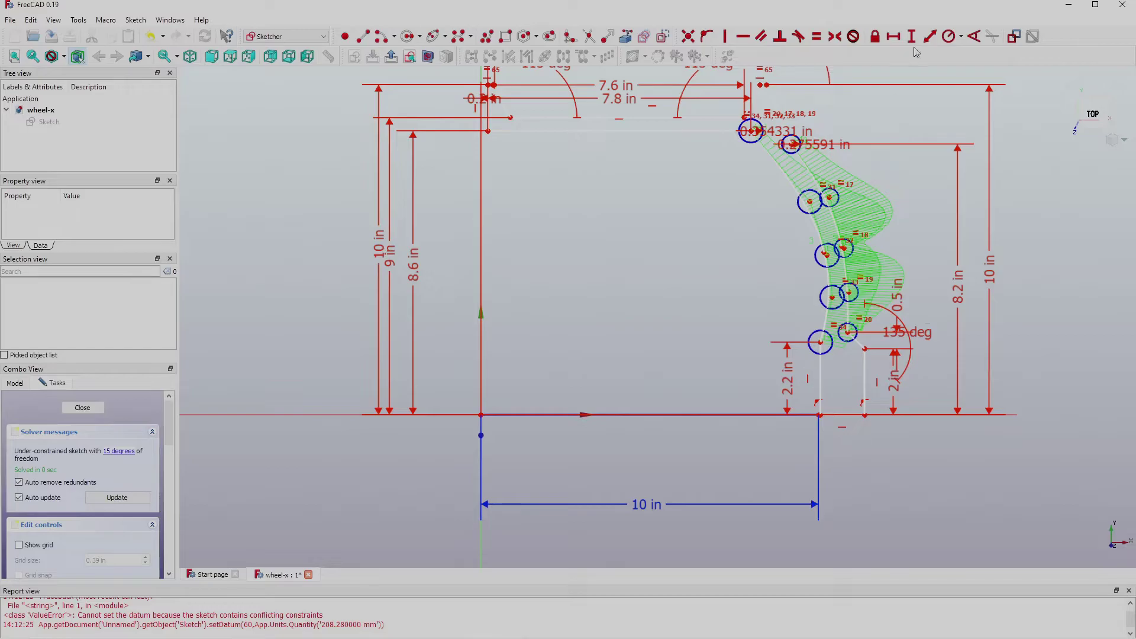
{"action": "left_click", "coordinate": [895, 40]}
{"action": "left_click", "coordinate": [820, 342]}
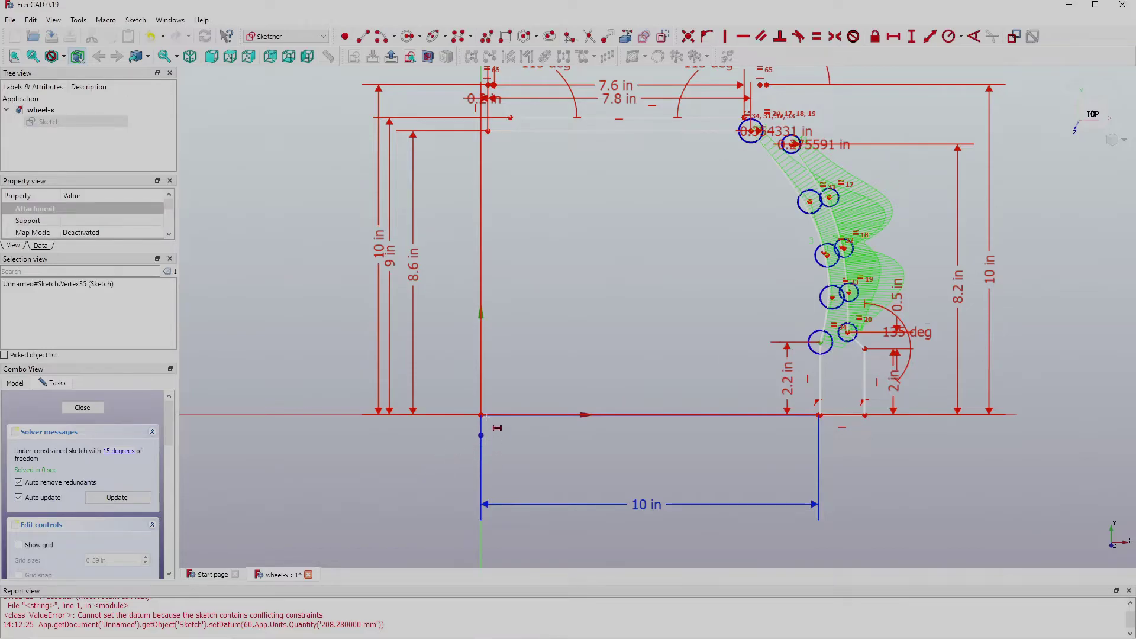
{"action": "left_click", "coordinate": [481, 415]}
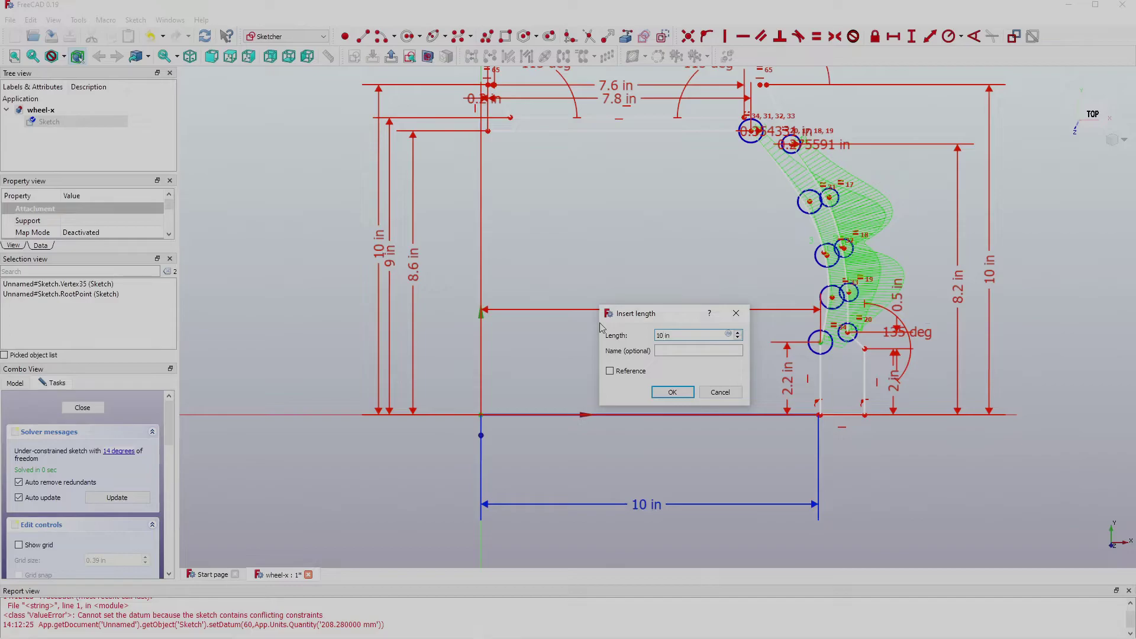
{"action": "key", "text": "Return"}
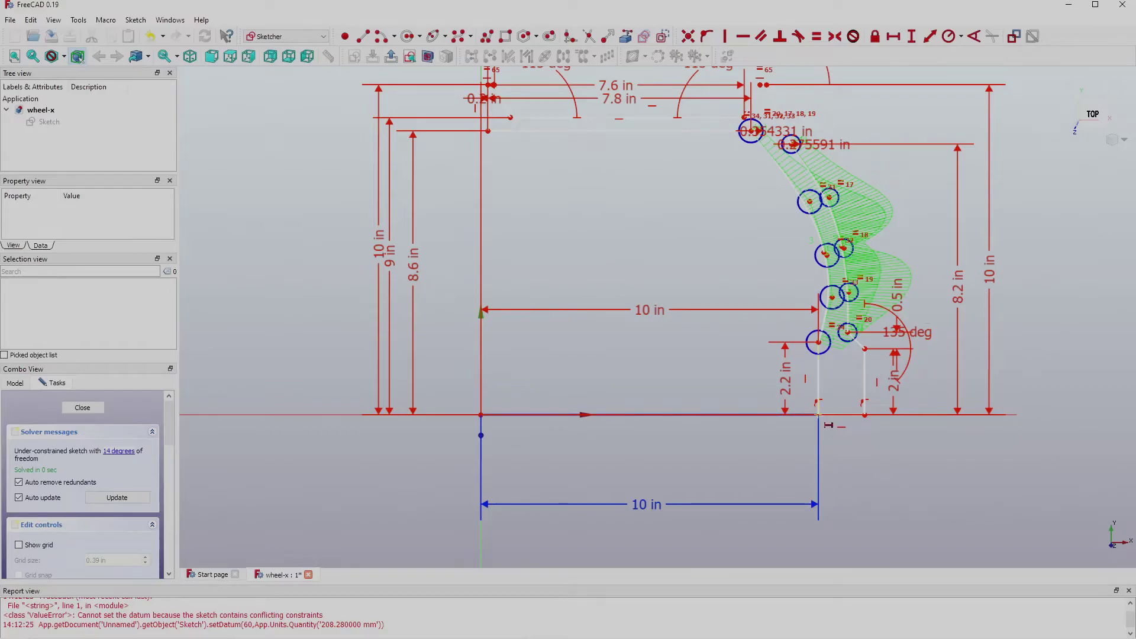
Constrain the horizontal distance between the two ends of the hub's base line to 1 in.
{"action": "left_click", "coordinate": [819, 416]}
{"action": "left_click", "coordinate": [865, 417]}
{"action": "key", "text": "l"}
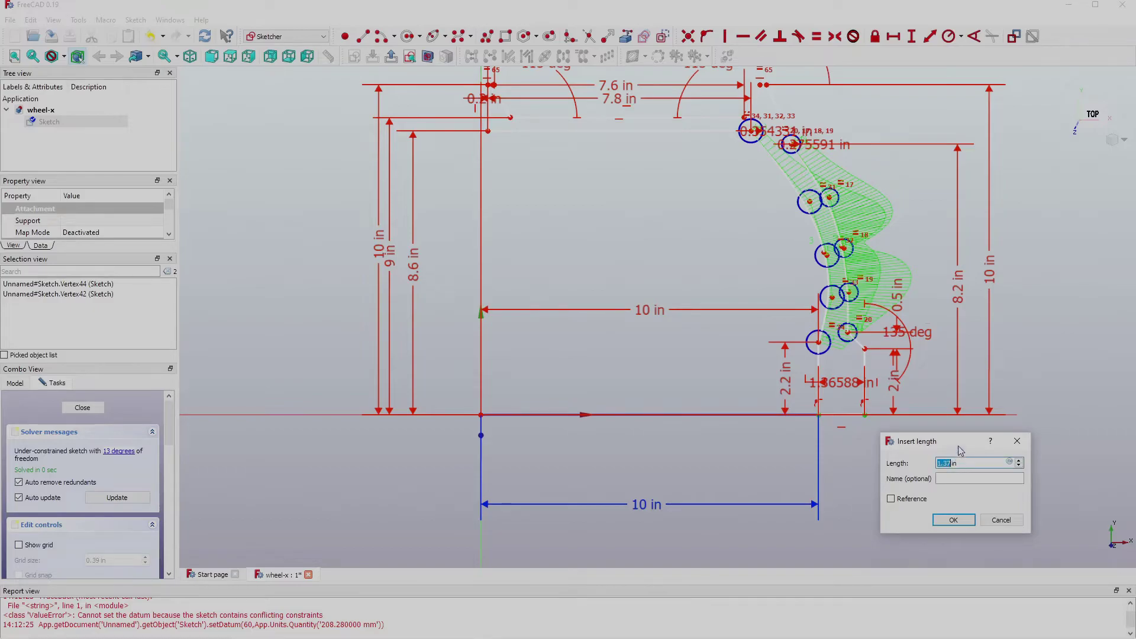
{"action": "type", "text": "1"}
{"action": "left_click", "coordinate": [954, 520]}
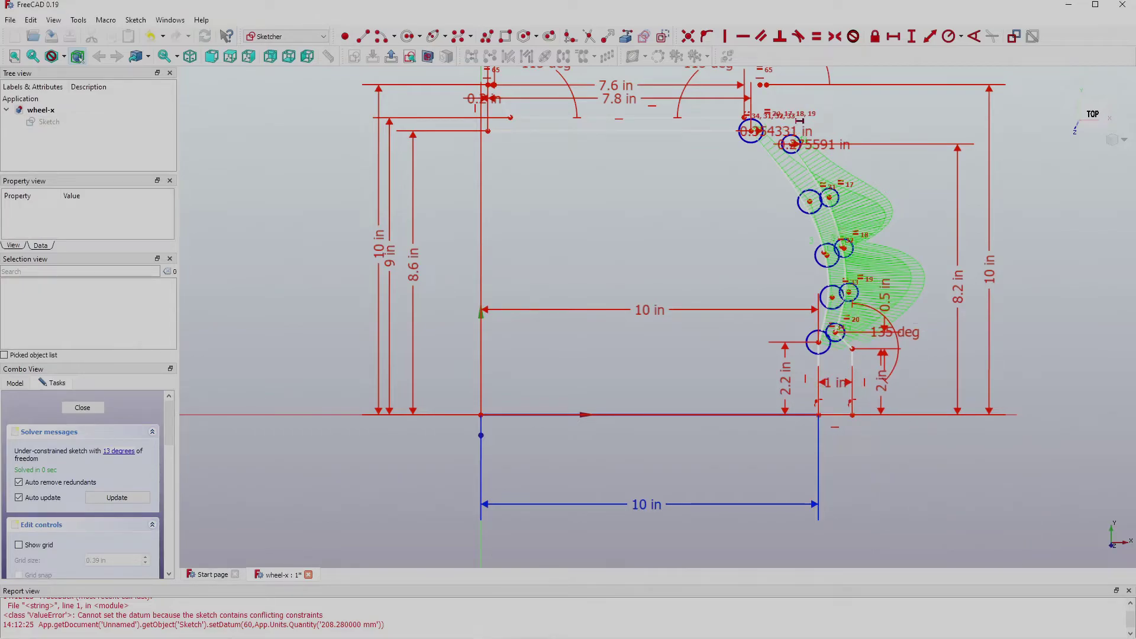
Move the three middle control points of the spline nearer the Y axis up and toward that axis to reshape its curve.
{"action": "scroll", "coordinate": [809, 126], "scroll_direction": "up", "scroll_amount": 3}
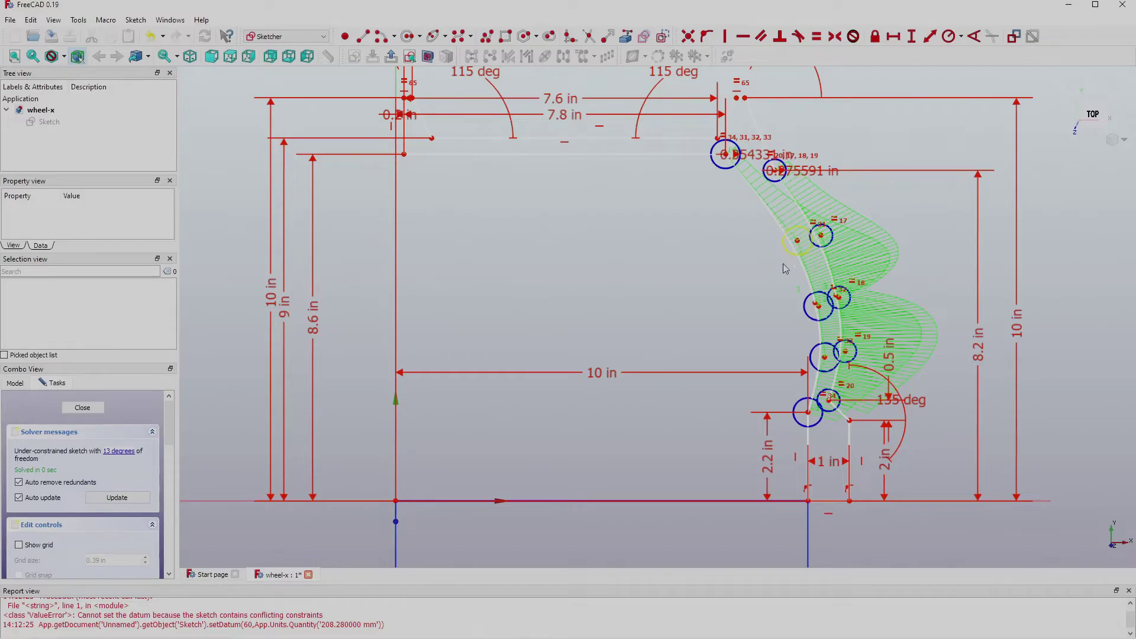
{"action": "left_click_drag", "start_coordinate": [796, 255], "coordinate": [755, 203]}
{"action": "mouse_move", "coordinate": [811, 319]}
{"action": "left_mouse_down"}
{"action": "mouse_move", "coordinate": [781, 297]}
{"action": "mouse_move", "coordinate": [774, 261]}
{"action": "left_mouse_up"}
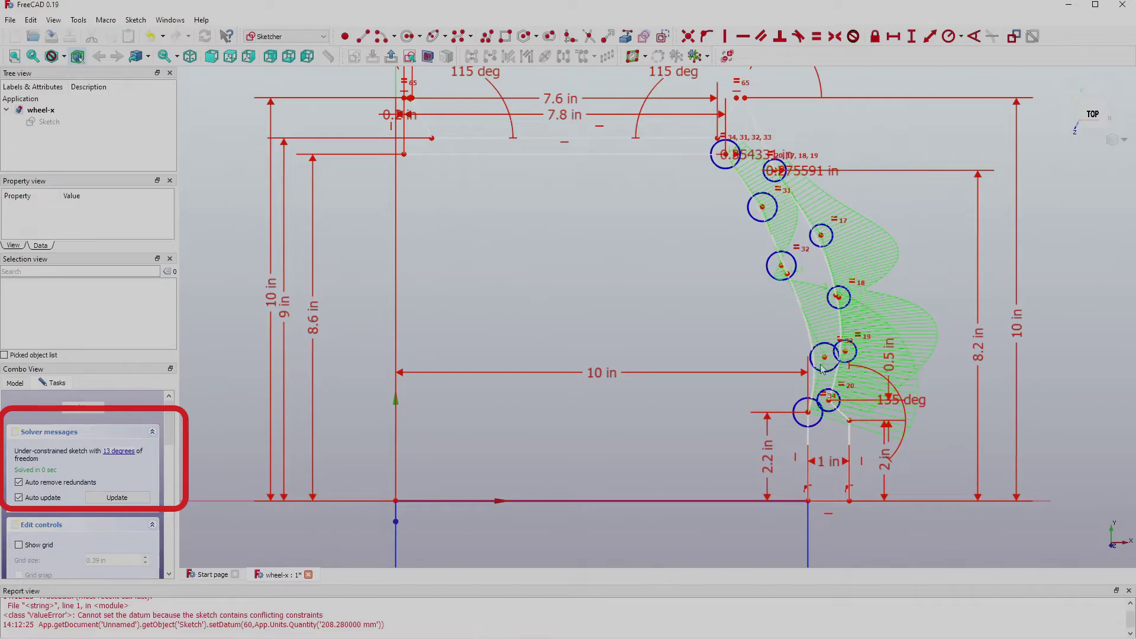
{"action": "mouse_move", "coordinate": [818, 374]}
{"action": "left_mouse_down"}
{"action": "mouse_move", "coordinate": [788, 335]}
{"action": "mouse_move", "coordinate": [796, 316]}
{"action": "left_mouse_up"}
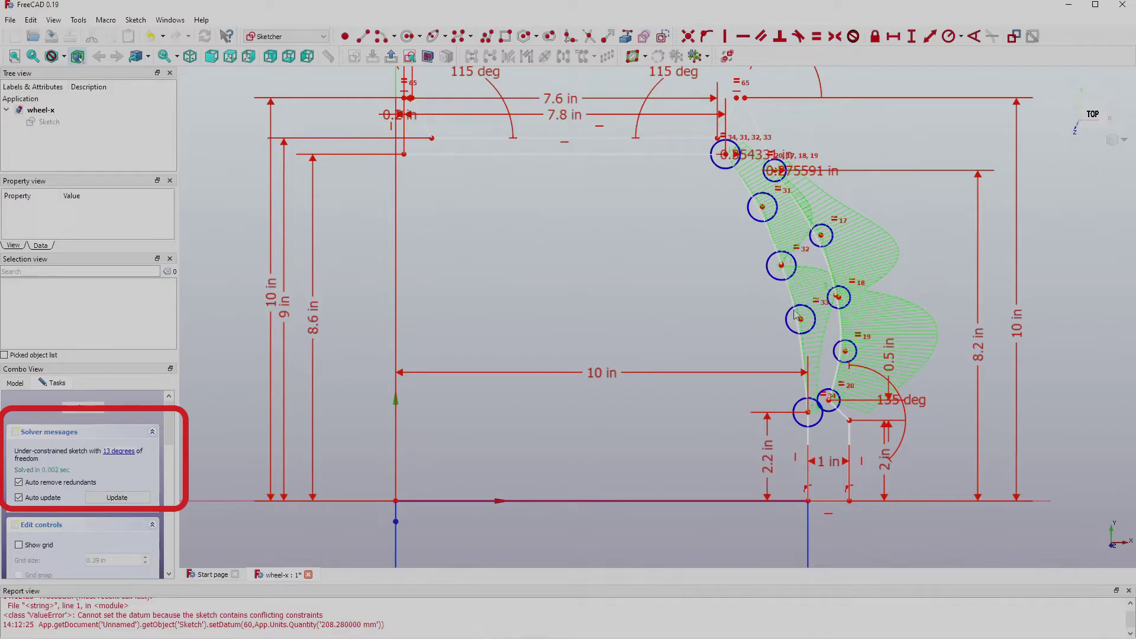
Move the three middle control points of the outer spline toward the inner spline to flatten its bulge.
{"action": "left_click", "coordinate": [773, 185]}
{"action": "left_click", "coordinate": [773, 186]}
{"action": "scroll", "coordinate": [785, 152], "scroll_direction": "up", "scroll_amount": 2}
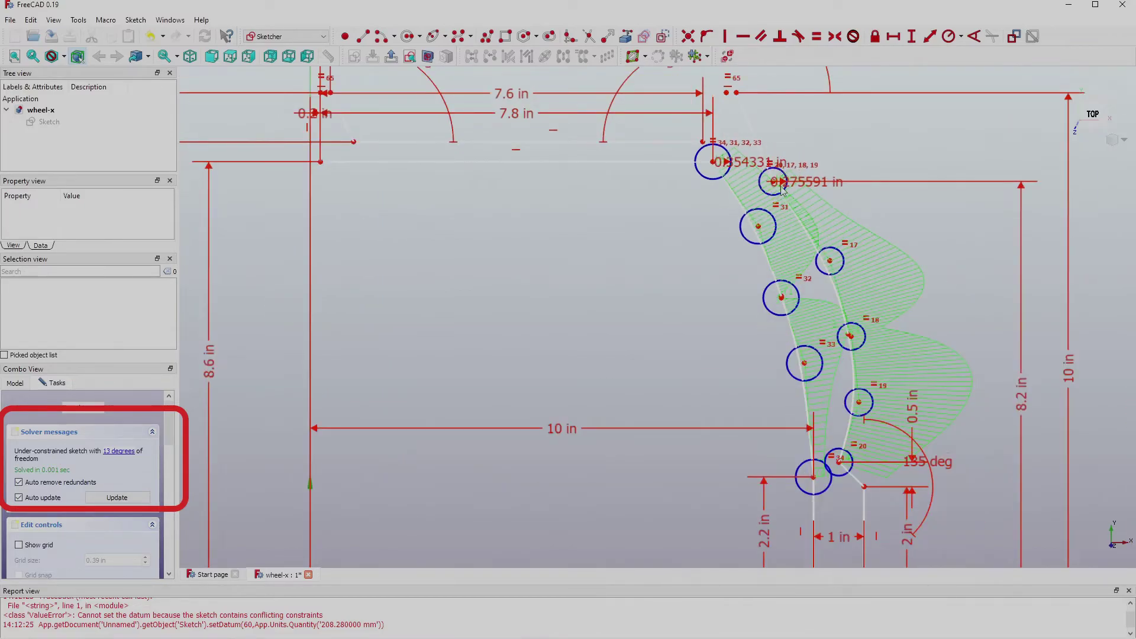
{"action": "scroll", "coordinate": [778, 146], "scroll_direction": "down", "scroll_amount": 1}
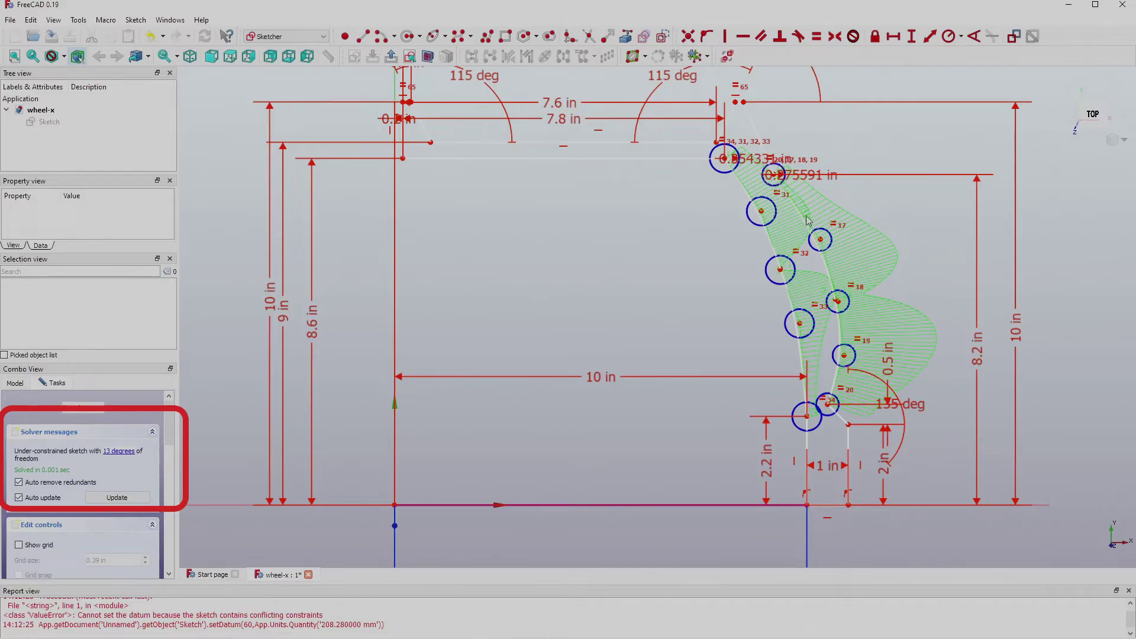
{"action": "left_click_drag", "start_coordinate": [823, 253], "coordinate": [797, 257]}
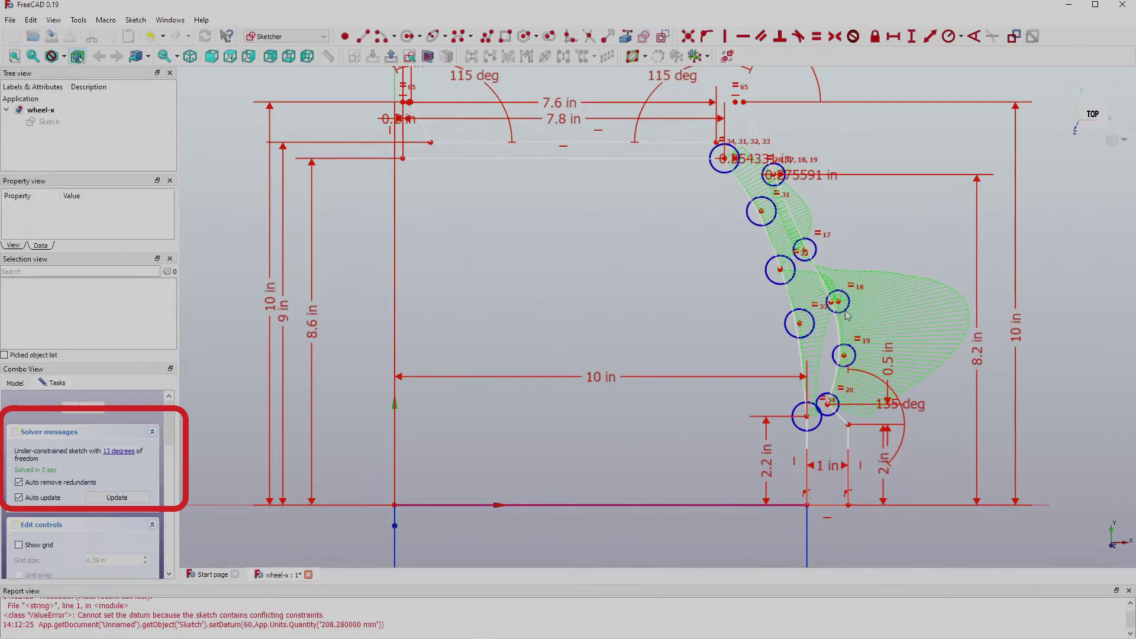
{"action": "left_click_drag", "start_coordinate": [845, 314], "coordinate": [802, 319]}
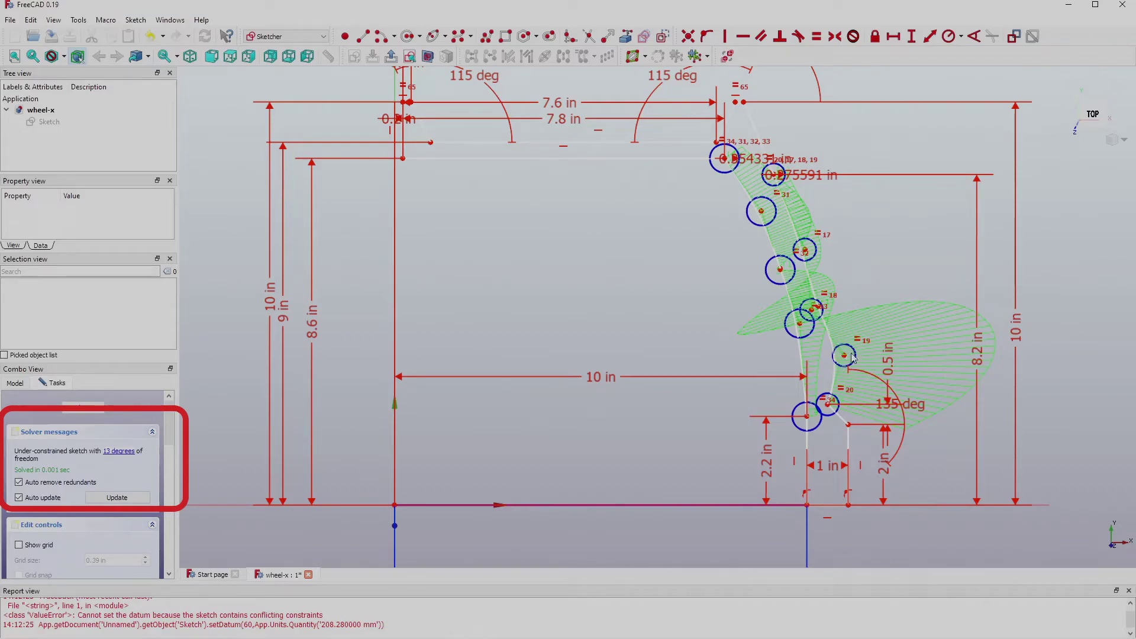
{"action": "left_click_drag", "start_coordinate": [853, 354], "coordinate": [812, 335]}
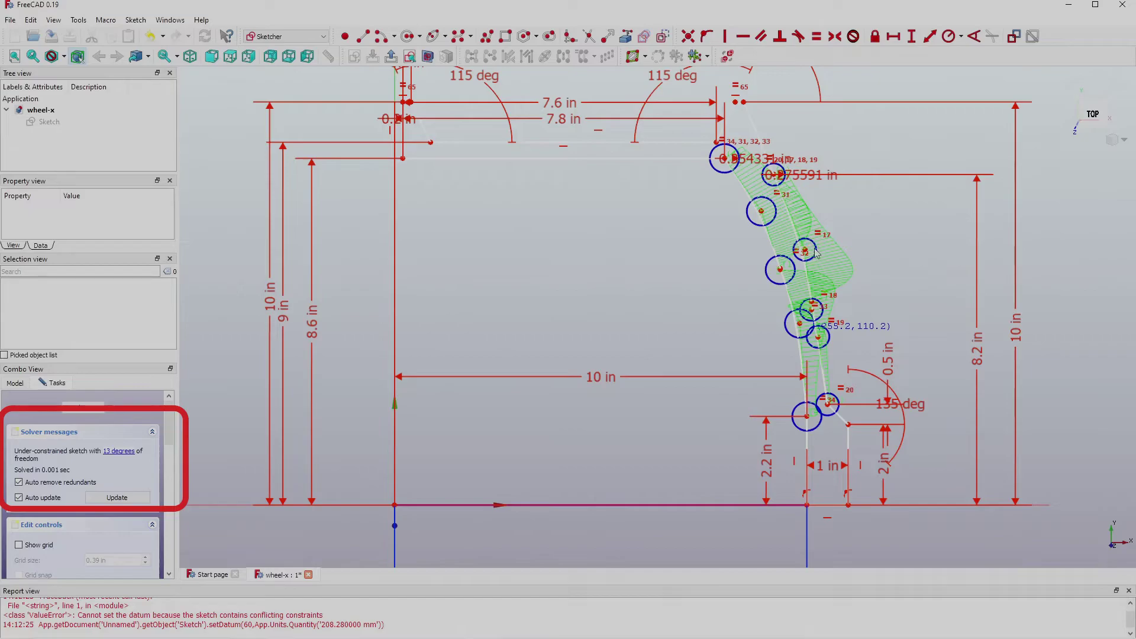
{"action": "left_click_drag", "start_coordinate": [813, 248], "coordinate": [799, 244]}
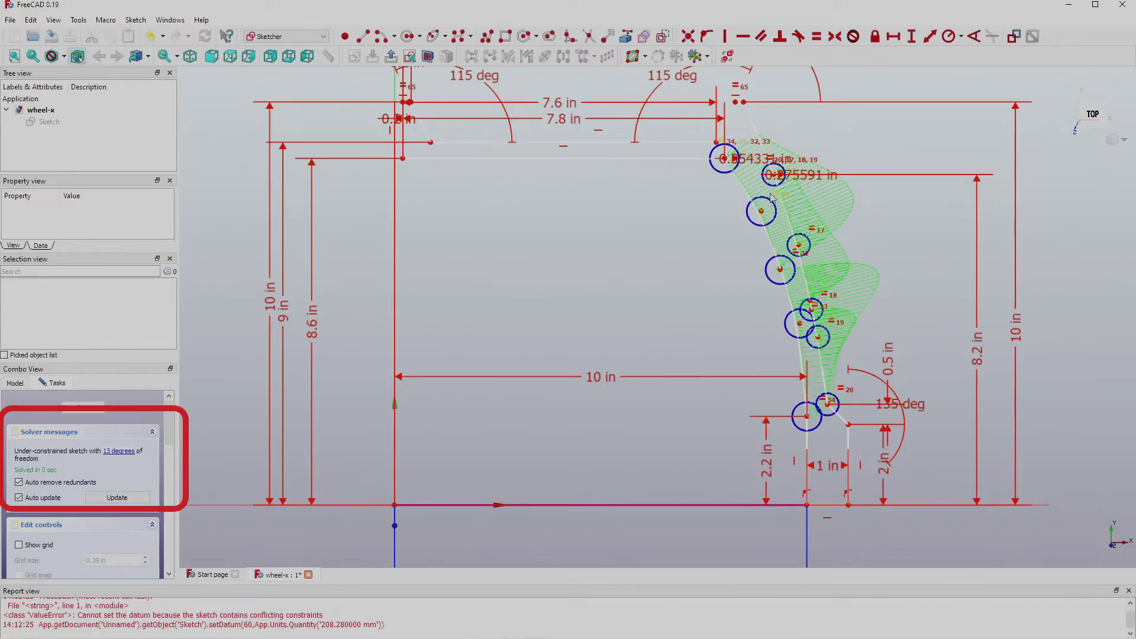
Shift the upper two middle control points of the inner spline slightly toward the outer spline to smooth its curve.
{"action": "left_click_drag", "start_coordinate": [770, 201], "coordinate": [775, 193]}
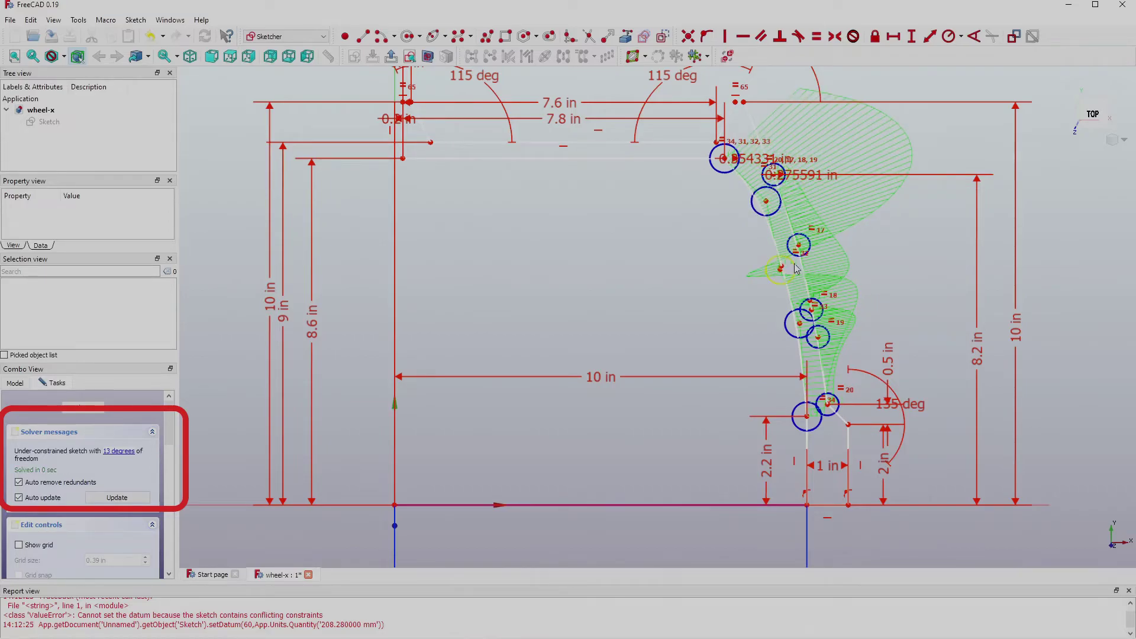
{"action": "left_click_drag", "start_coordinate": [796, 269], "coordinate": [797, 264]}
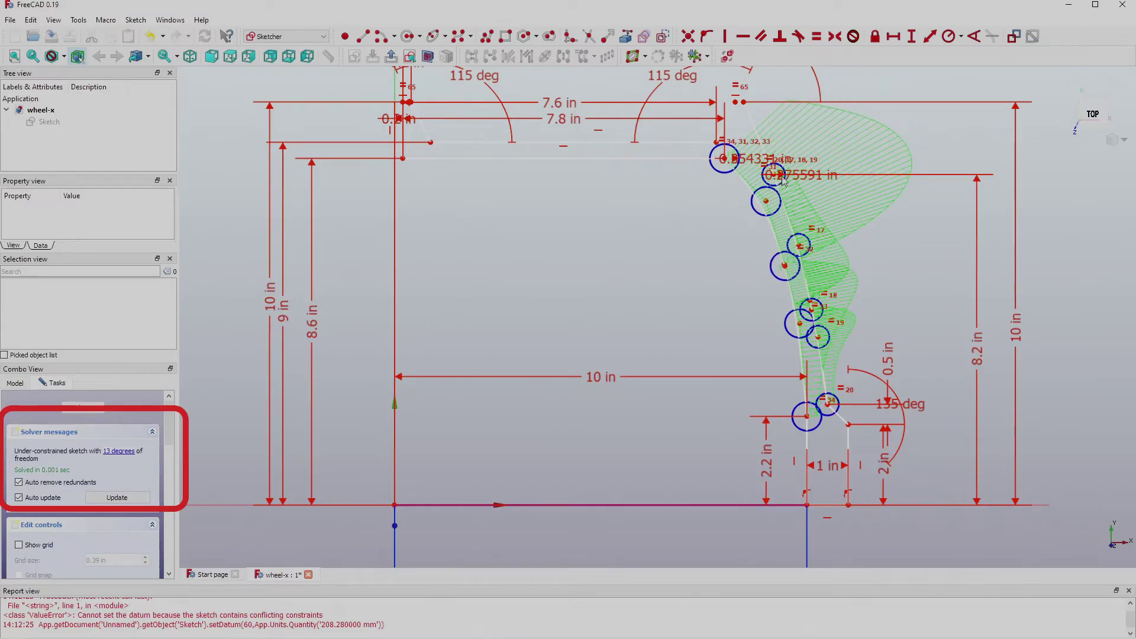
{"action": "left_click_drag", "start_coordinate": [783, 178], "coordinate": [779, 175]}
{"action": "left_click_drag", "start_coordinate": [795, 281], "coordinate": [797, 285]}
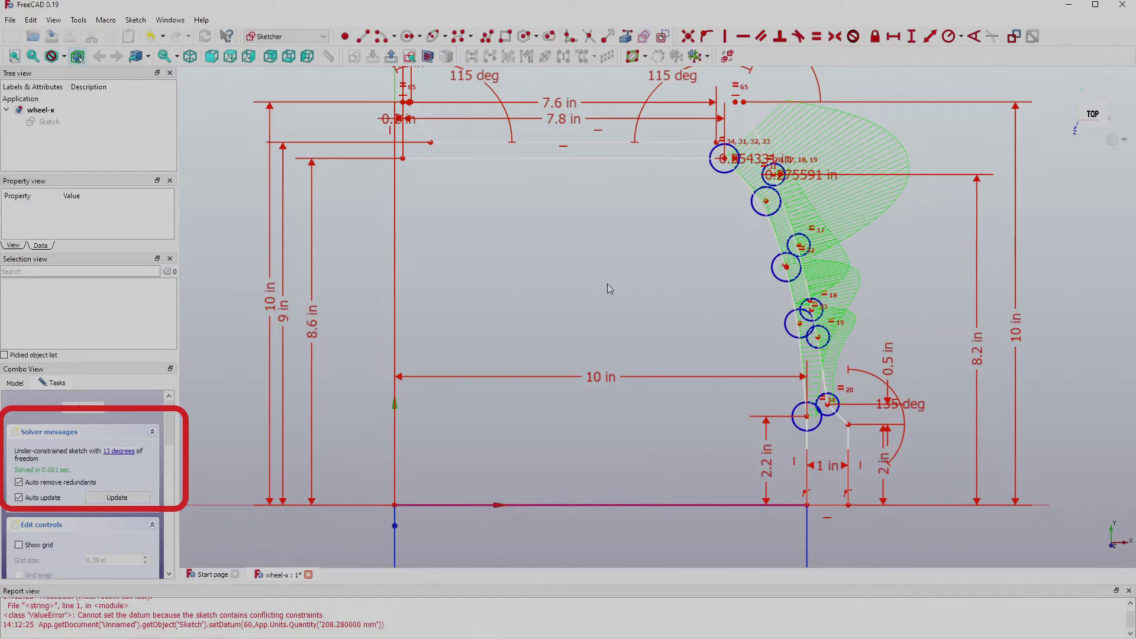
Apply Block constraints to the base line along the X axis and to the middle control points of both splines.
{"action": "left_click", "coordinate": [852, 36]}
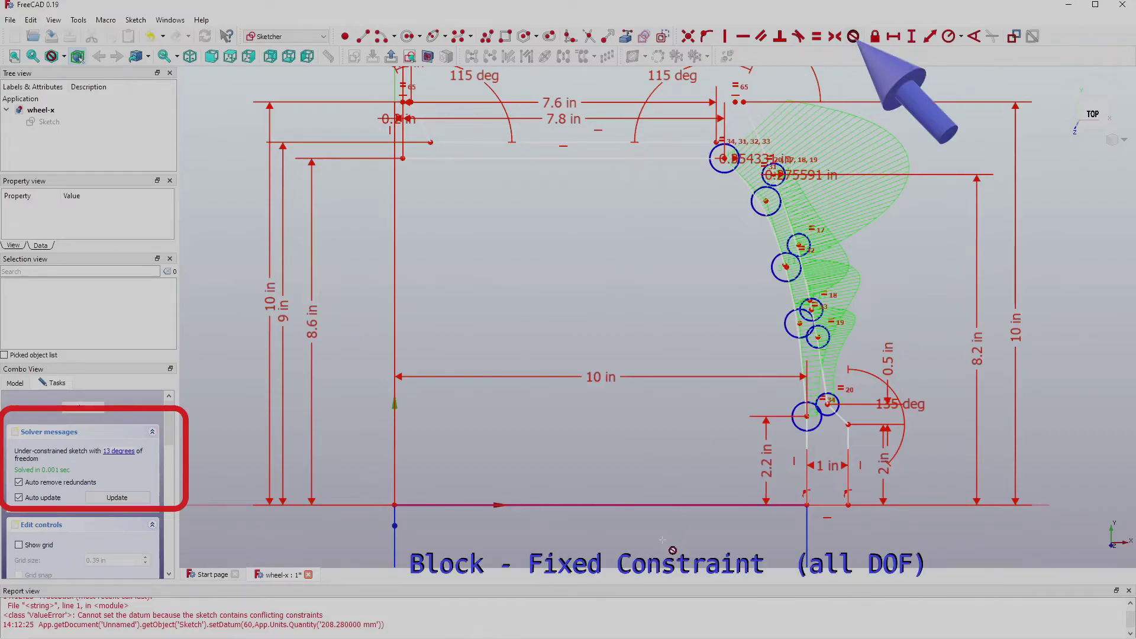
{"action": "left_click", "coordinate": [617, 512]}
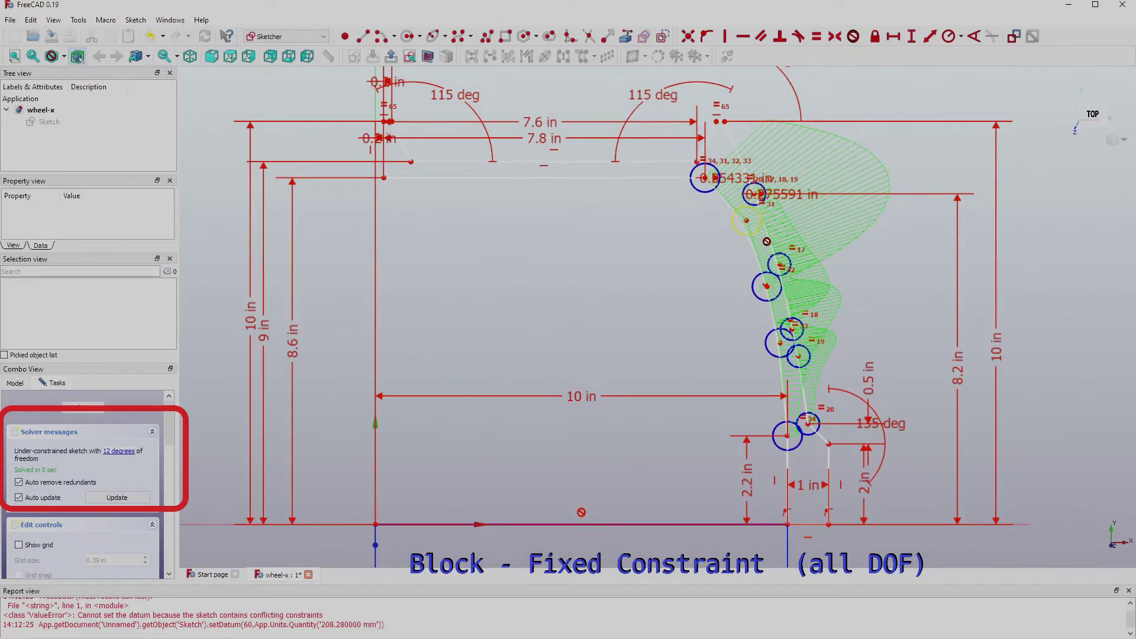
{"action": "left_click", "coordinate": [847, 260]}
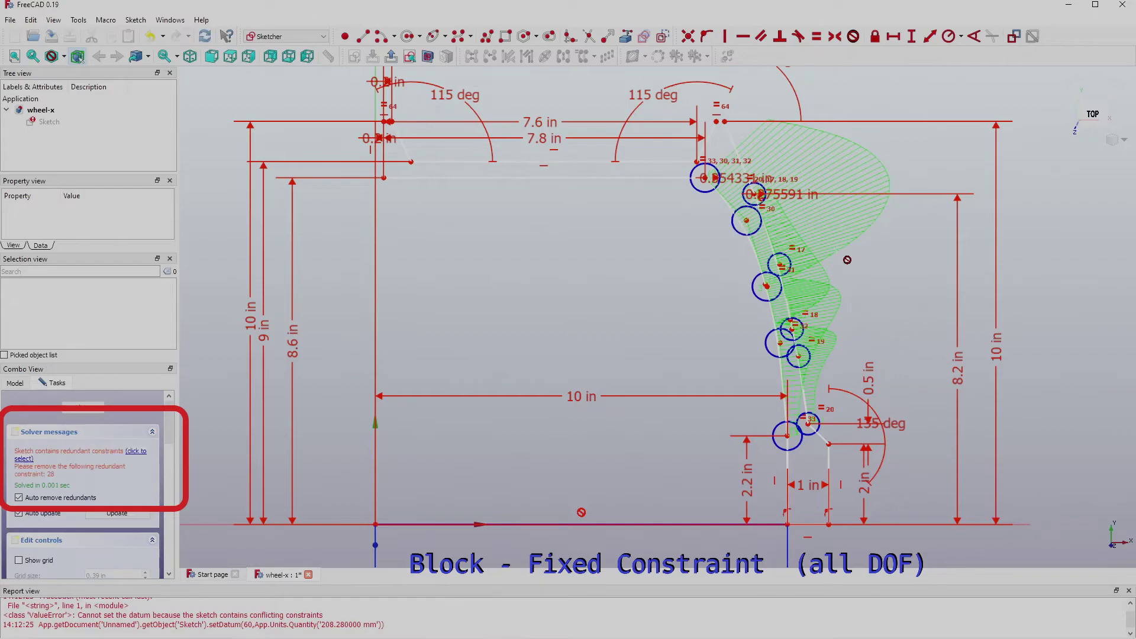
{"action": "left_click", "coordinate": [799, 270]}
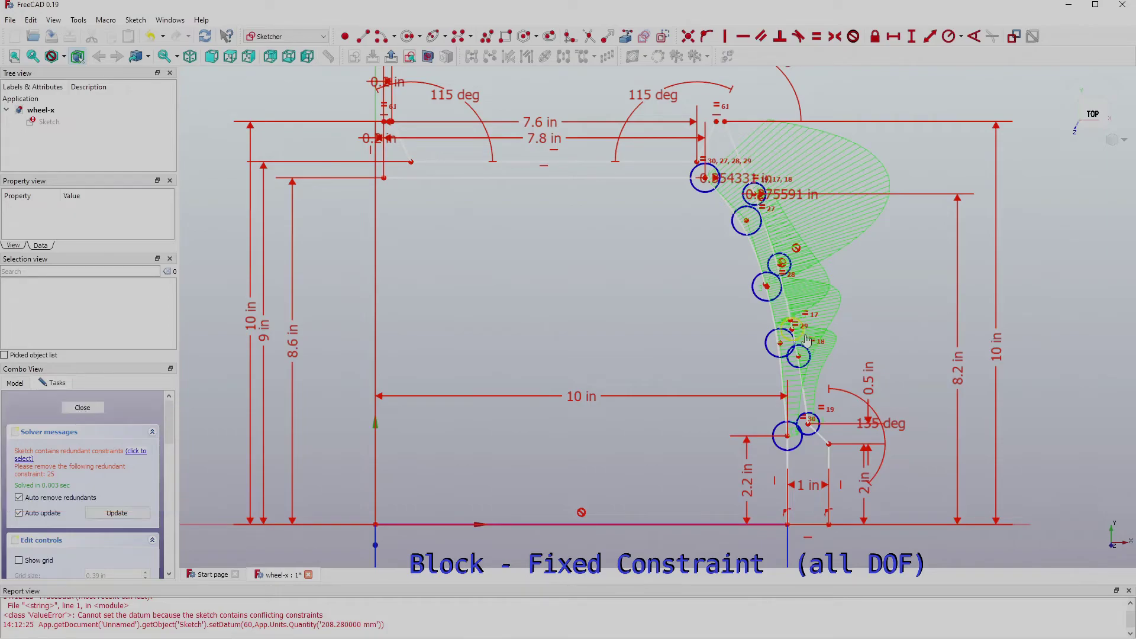
{"action": "left_click", "coordinate": [778, 357]}
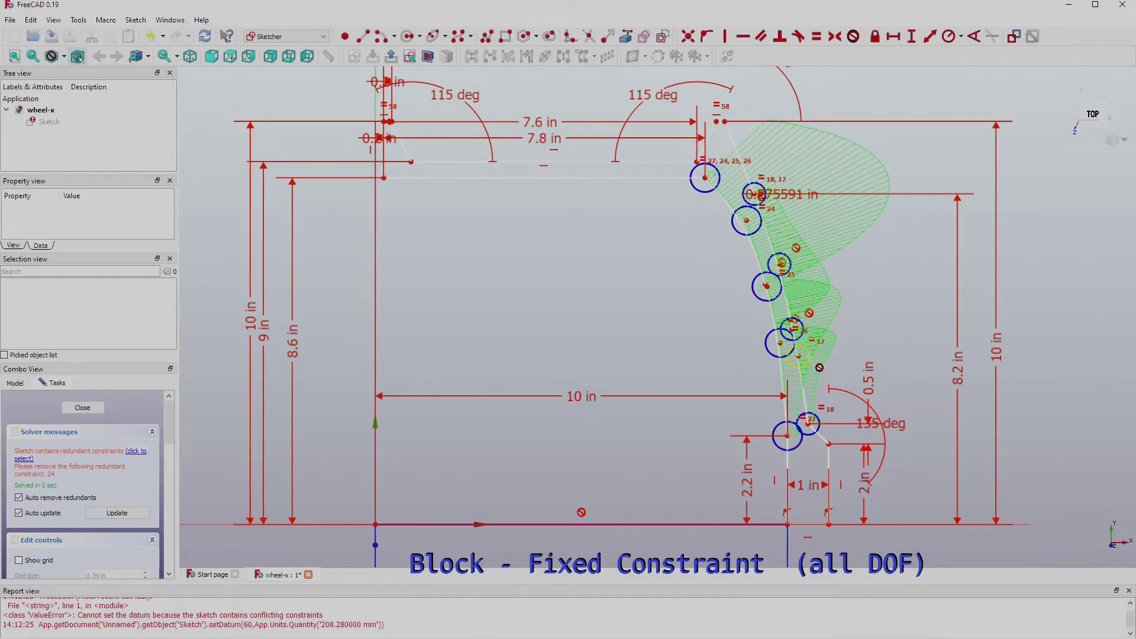
{"action": "left_click", "coordinate": [810, 362]}
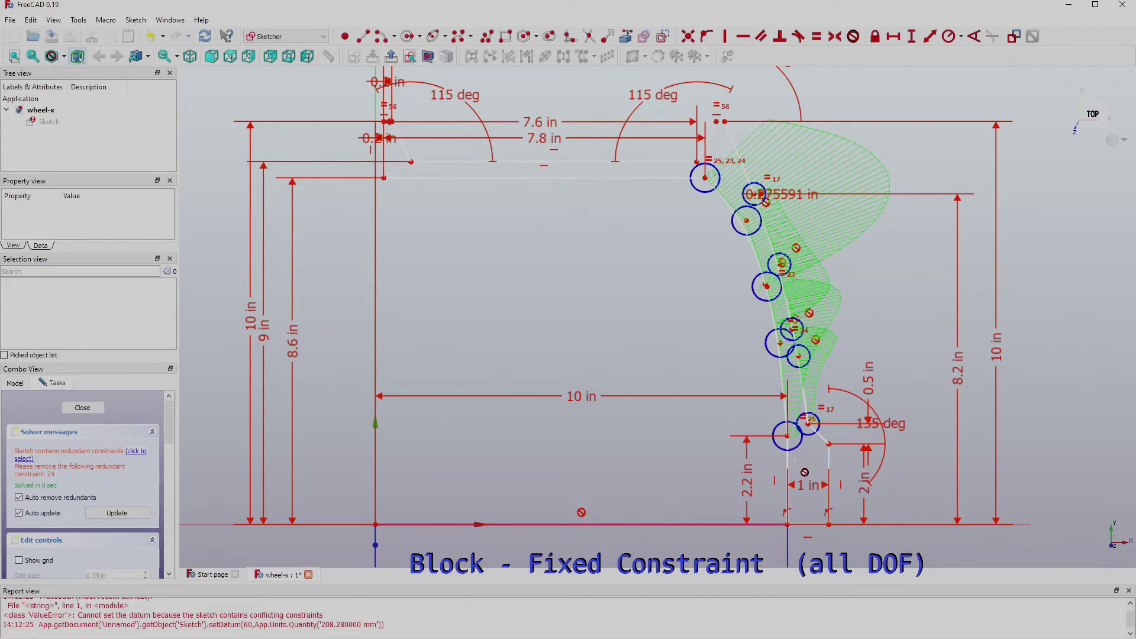
Apply a Block constraint to the control point circle at the upper end of the outer spline.
{"action": "scroll", "coordinate": [805, 472], "scroll_direction": "up", "scroll_amount": 2}
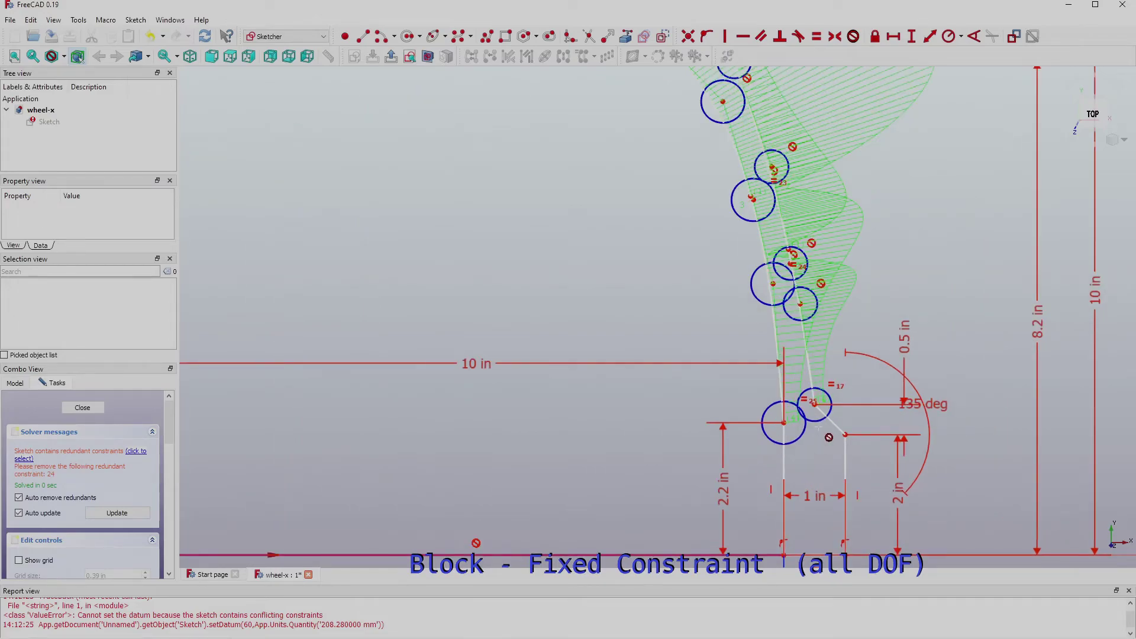
{"action": "scroll", "coordinate": [875, 278], "scroll_direction": "down", "scroll_amount": 1}
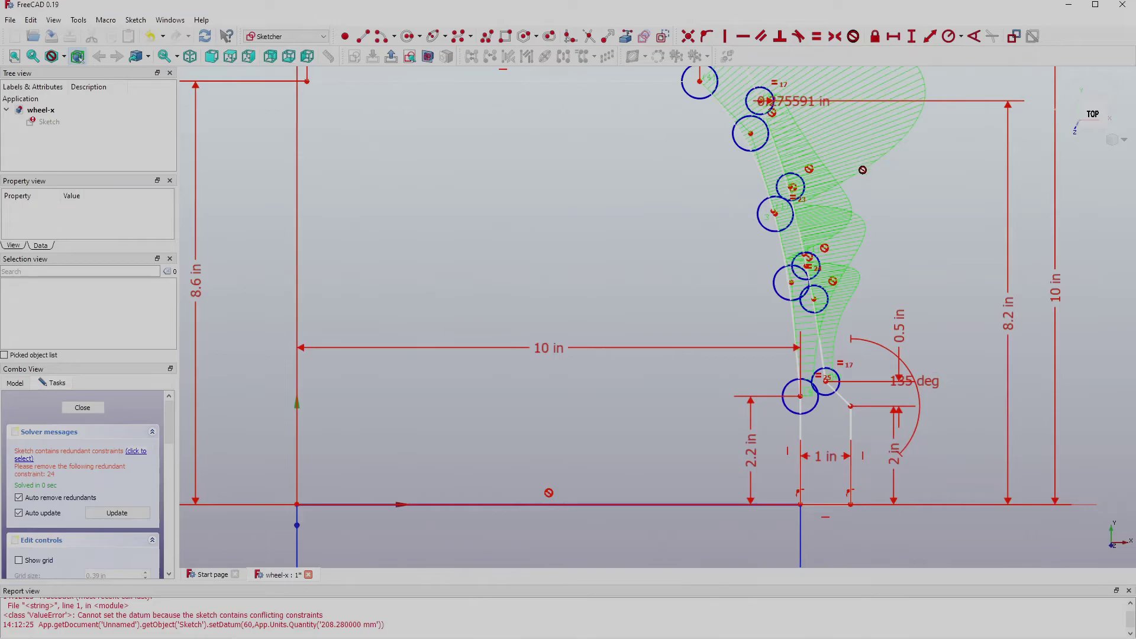
{"action": "scroll", "coordinate": [864, 170], "scroll_direction": "down", "scroll_amount": 1}
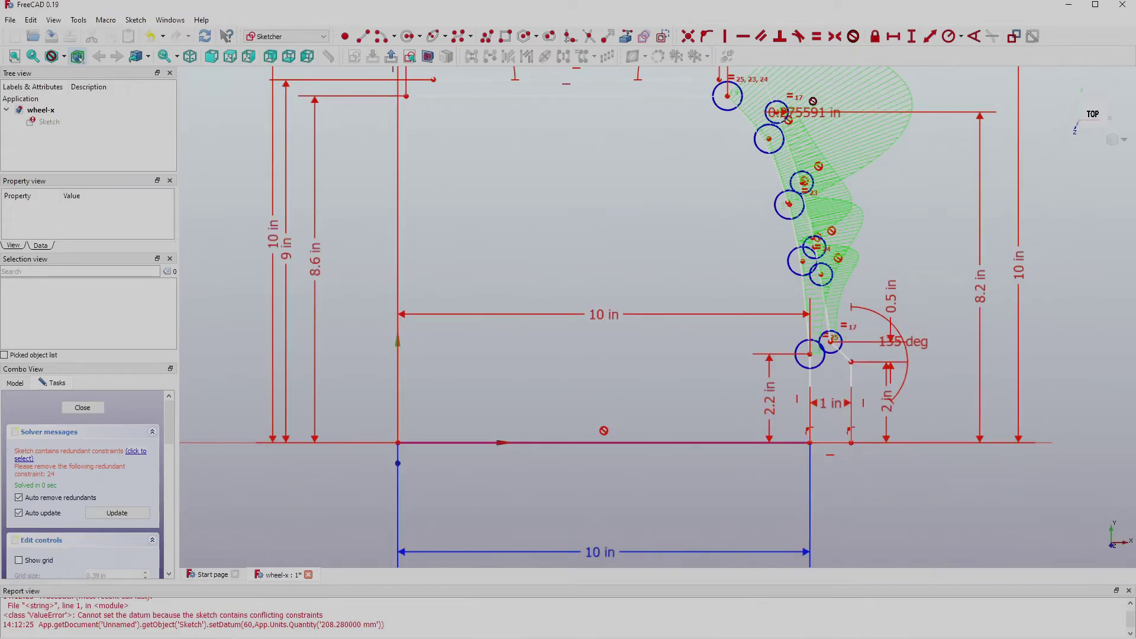
{"action": "scroll", "coordinate": [813, 101], "scroll_direction": "up", "scroll_amount": 1}
{"action": "scroll", "coordinate": [790, 106], "scroll_direction": "up", "scroll_amount": 2}
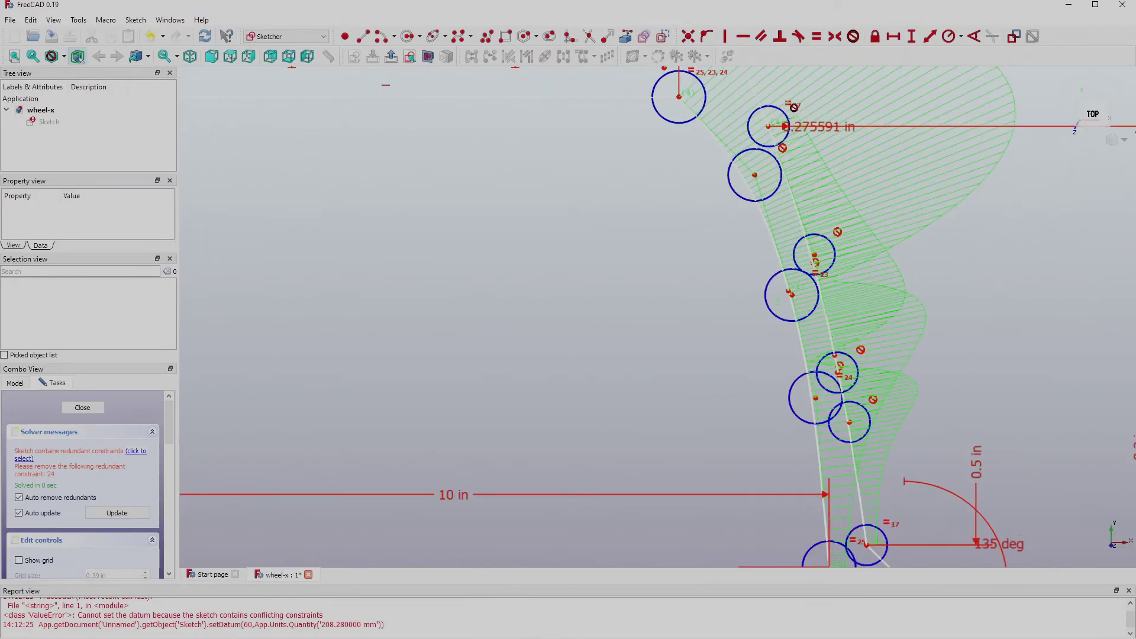
{"action": "left_click", "coordinate": [786, 115]}
{"action": "key", "text": "Delete"}
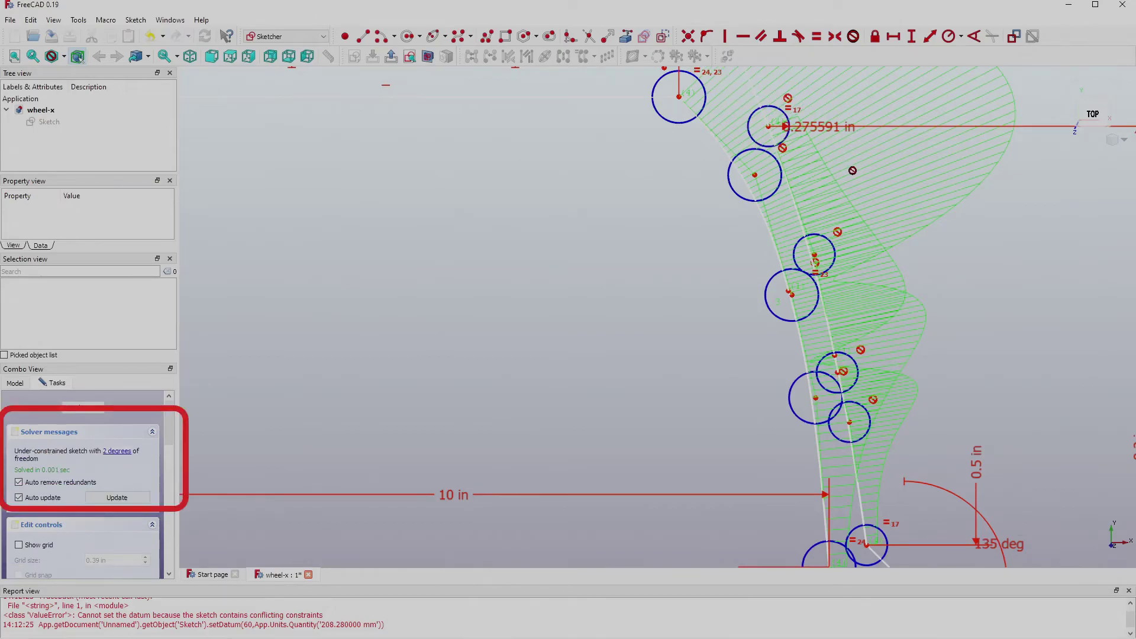
Select the sketch elements that still have degrees of freedom to locate the unconstrained geometry, and clear the selection.
{"action": "scroll", "coordinate": [852, 172], "scroll_direction": "down", "scroll_amount": 2}
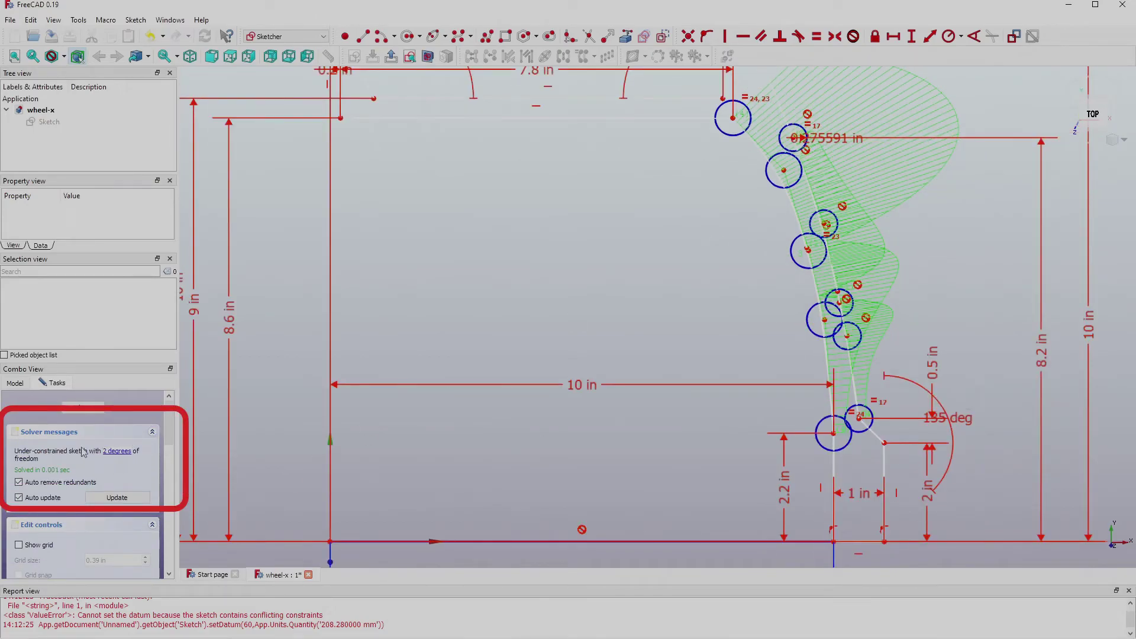
{"action": "scroll", "coordinate": [793, 136], "scroll_direction": "up", "scroll_amount": 1}
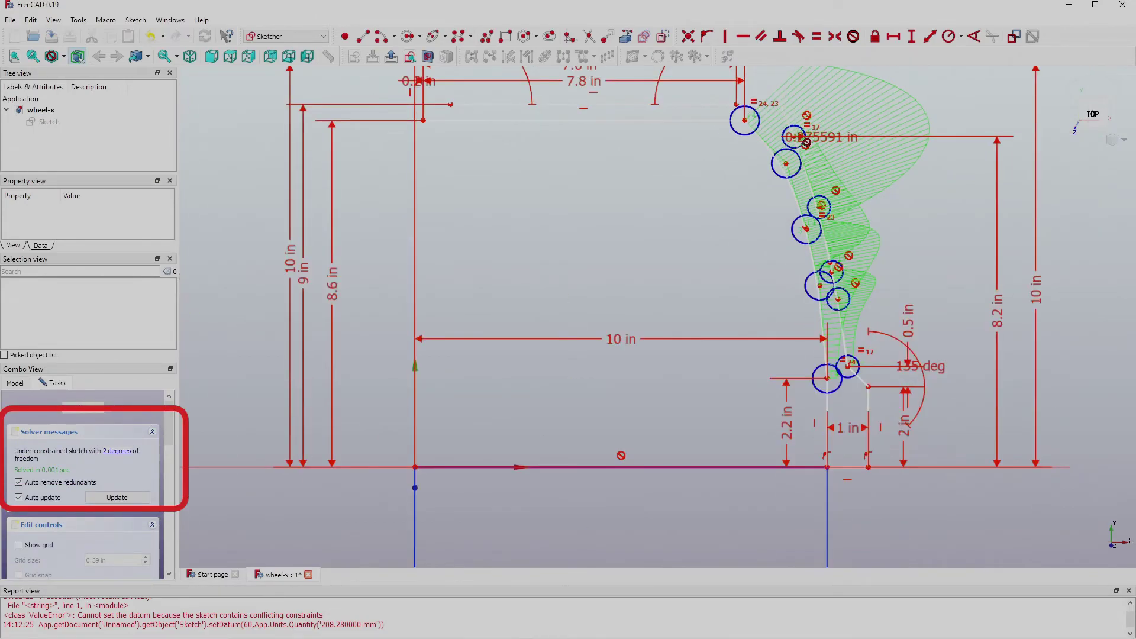
{"action": "scroll", "coordinate": [763, 106], "scroll_direction": "up", "scroll_amount": 2}
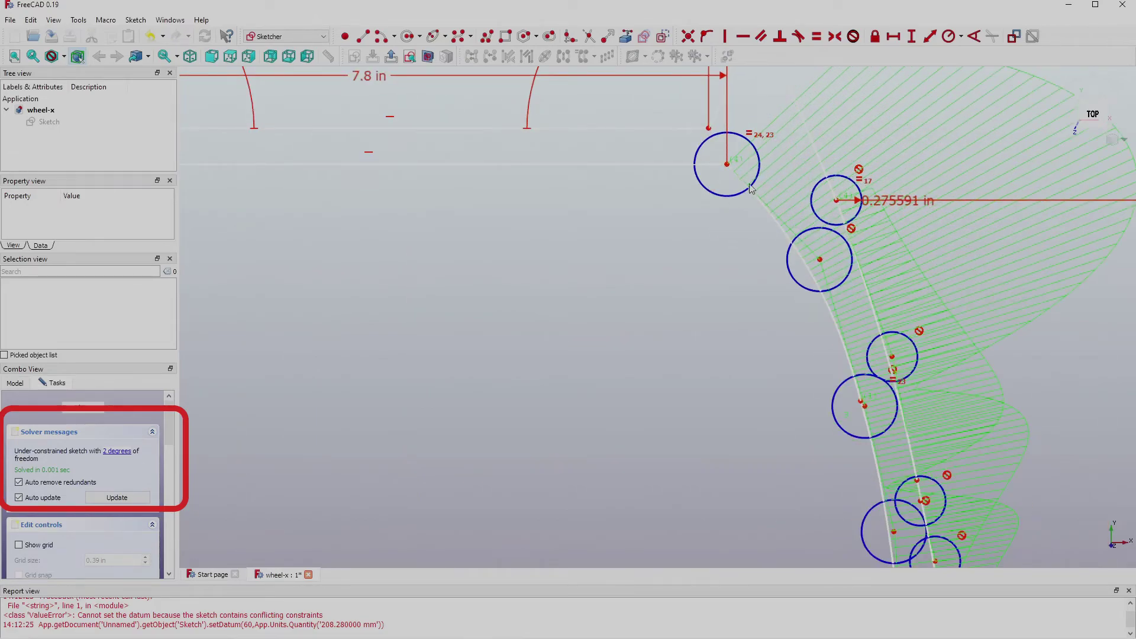
{"action": "left_click", "coordinate": [116, 457]}
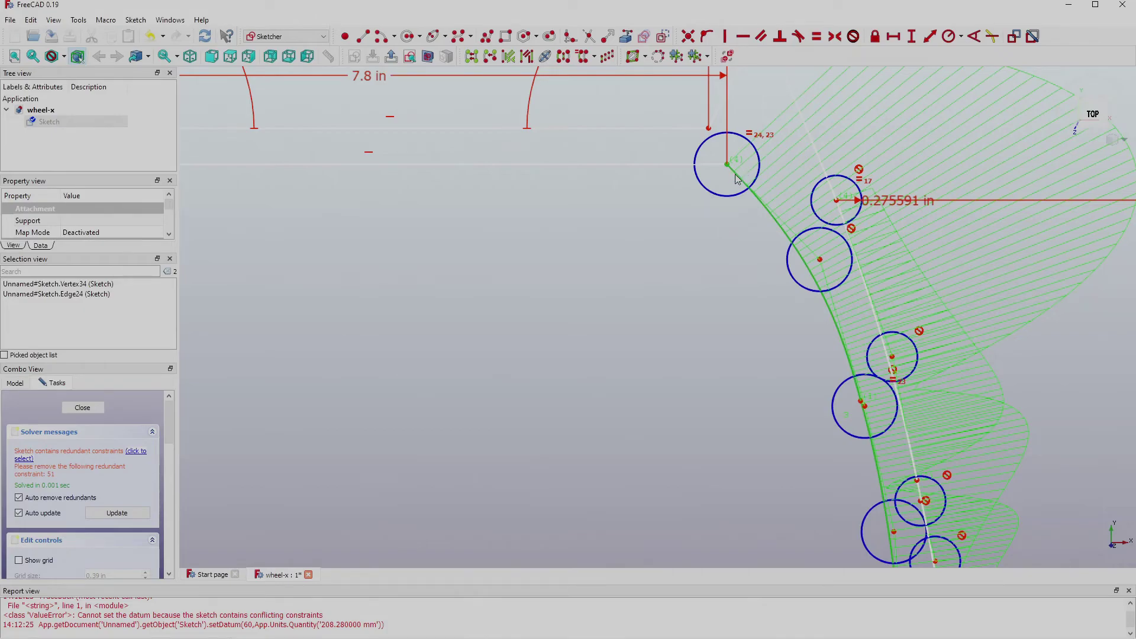
{"action": "key", "text": "Escape"}
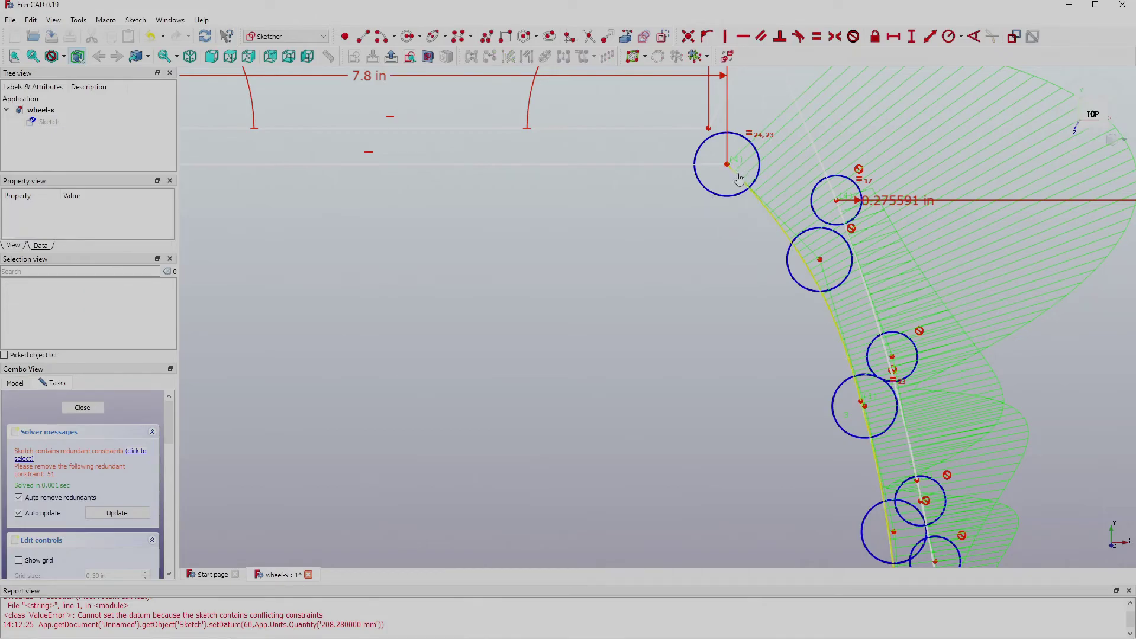
Pull the inner spline's upper control point off the 8.6 in high line's end and make the two points coincident.
{"action": "scroll", "coordinate": [743, 189], "scroll_direction": "down", "scroll_amount": 3}
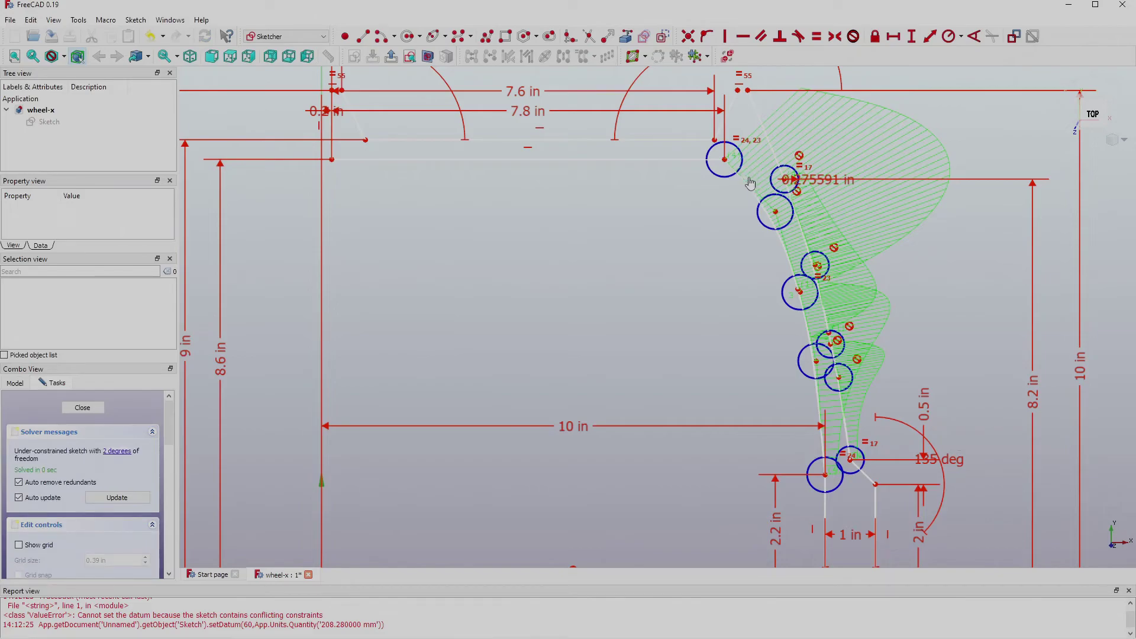
{"action": "scroll", "coordinate": [744, 183], "scroll_direction": "up", "scroll_amount": 4}
{"action": "scroll", "coordinate": [739, 224], "scroll_direction": "up", "scroll_amount": 3}
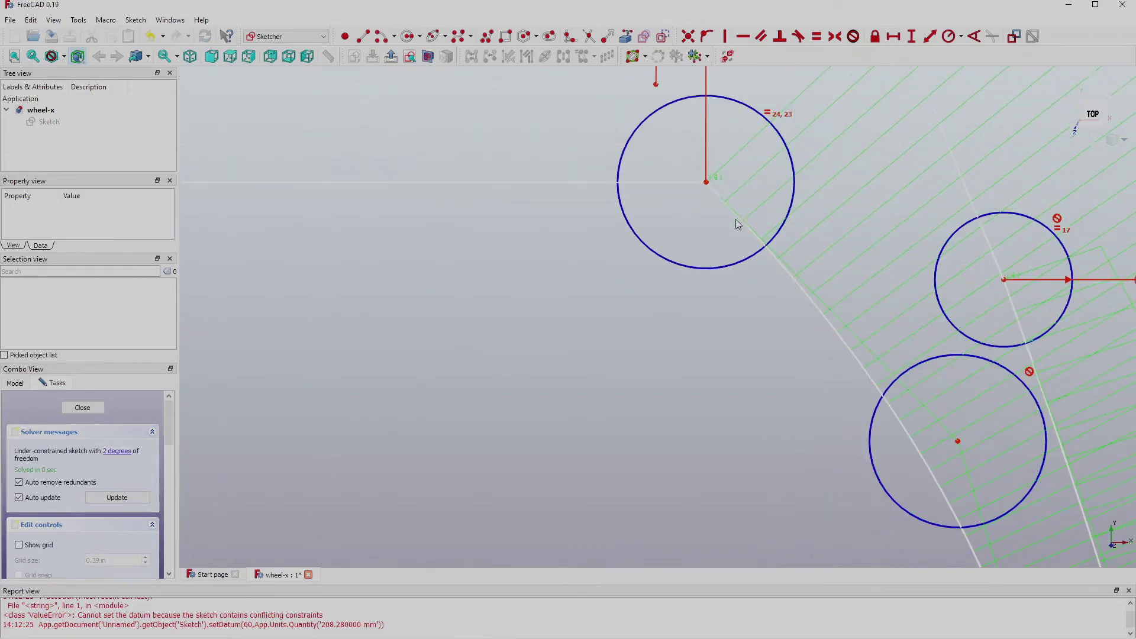
{"action": "left_click_drag", "start_coordinate": [713, 192], "coordinate": [722, 201]}
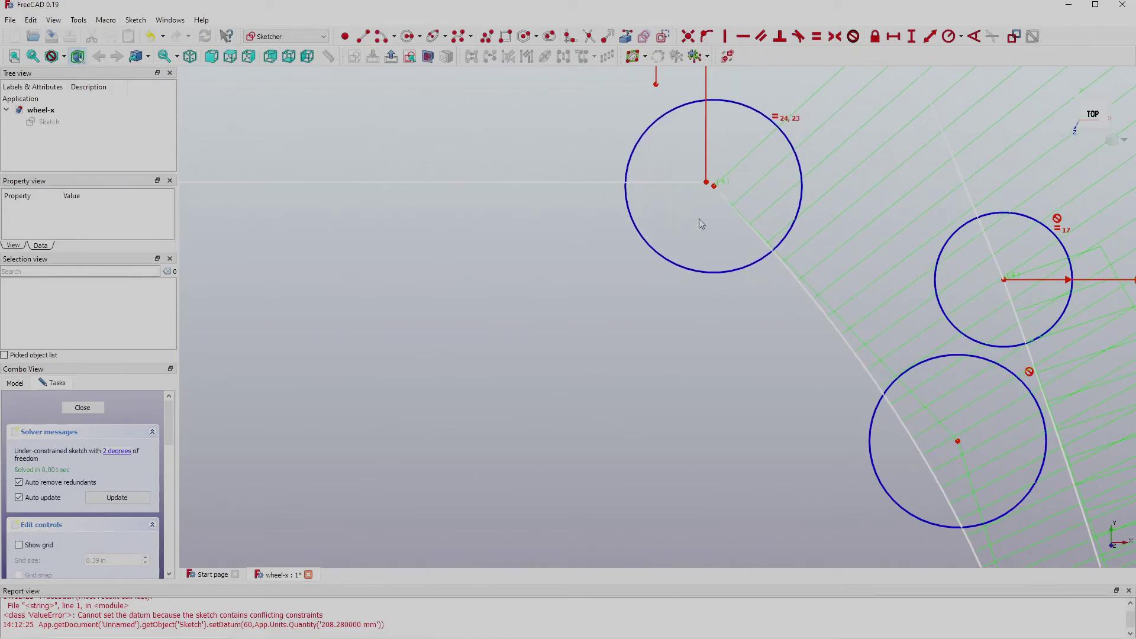
{"action": "left_click", "coordinate": [688, 36]}
{"action": "left_click", "coordinate": [715, 187]}
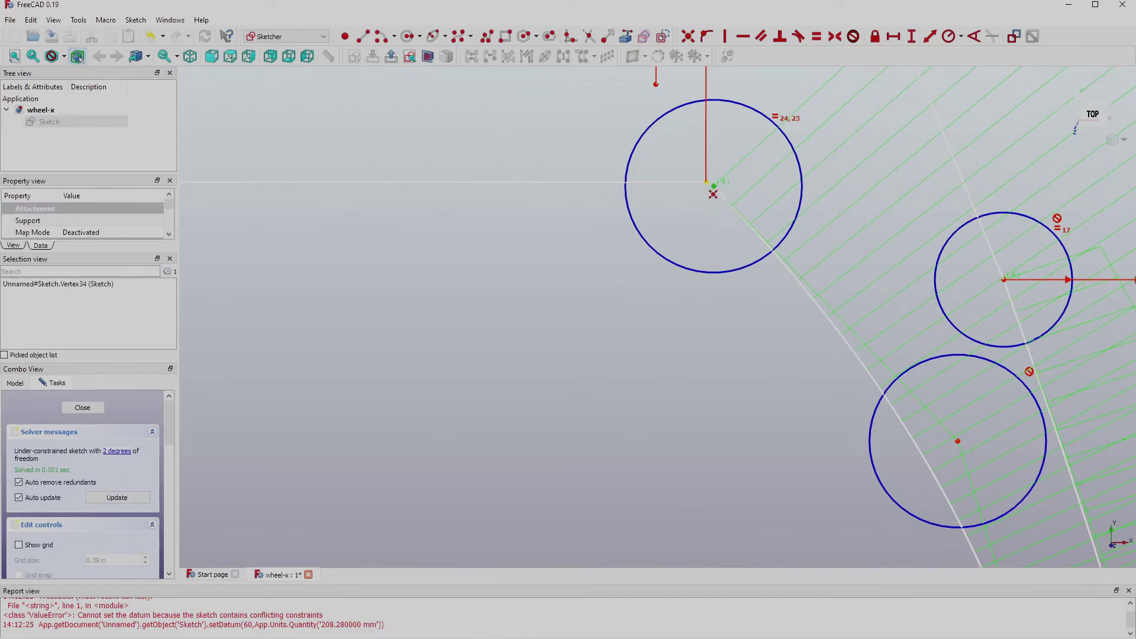
{"action": "left_click", "coordinate": [672, 271]}
Save the wheel-x document.
{"action": "scroll", "coordinate": [669, 261], "scroll_direction": "down", "scroll_amount": 6}
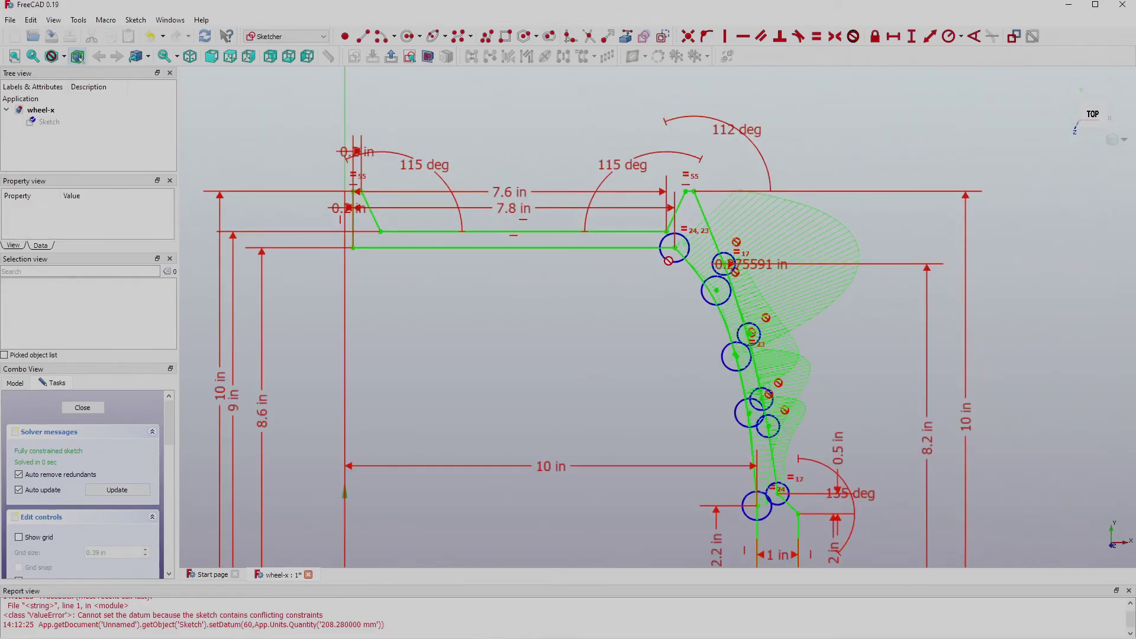
{"action": "scroll", "coordinate": [557, 336], "scroll_direction": "down", "scroll_amount": 3}
{"action": "scroll", "coordinate": [566, 502], "scroll_direction": "up", "scroll_amount": 1}
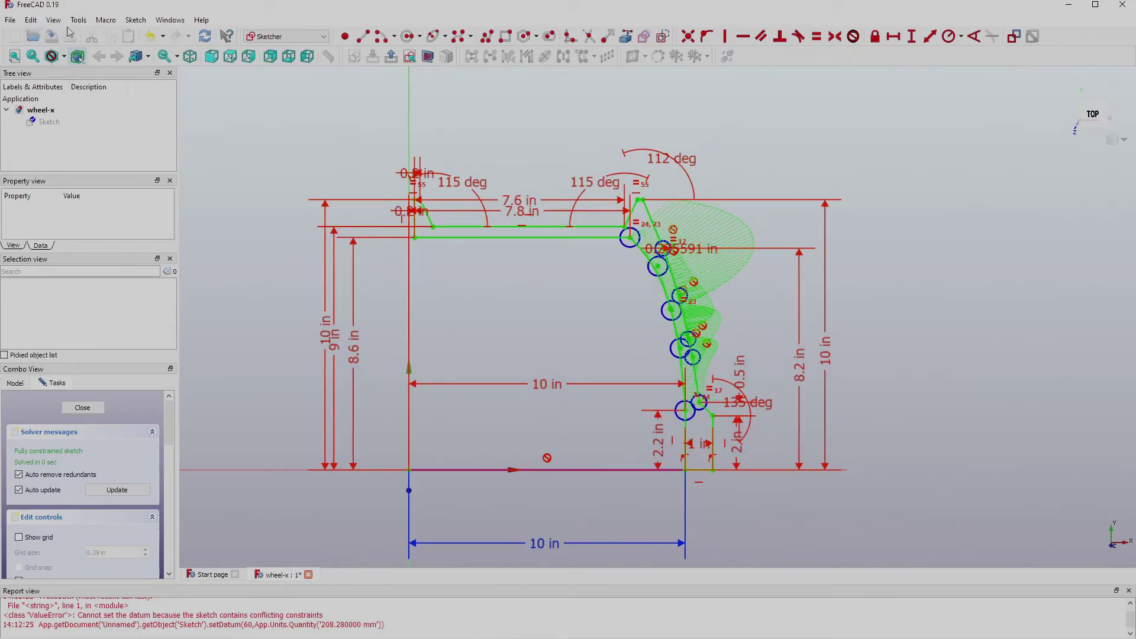
{"action": "left_click", "coordinate": [31, 20]}
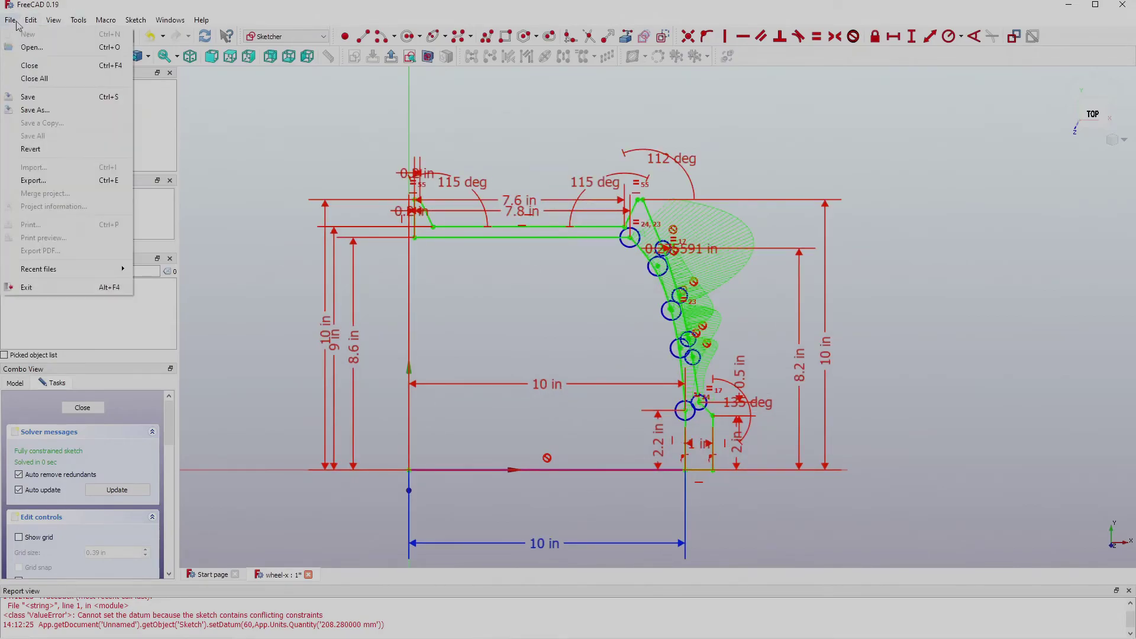
{"action": "left_click", "coordinate": [36, 100]}
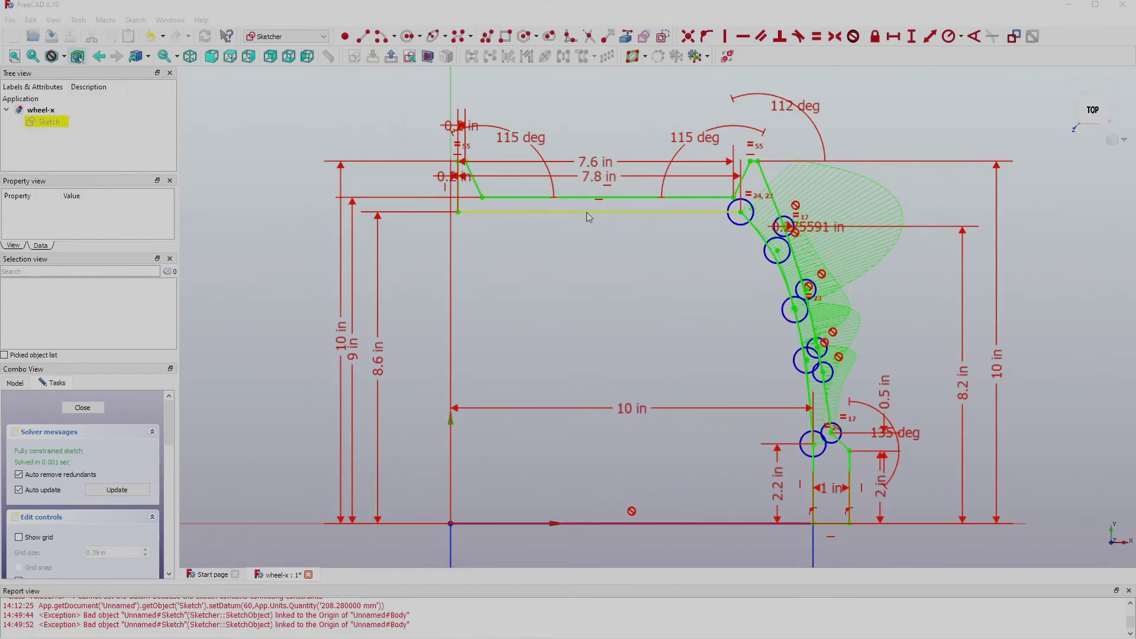
Close the wheel profile sketch.
{"action": "scroll", "coordinate": [587, 211], "scroll_direction": "up", "scroll_amount": 1}
{"action": "scroll", "coordinate": [587, 217], "scroll_direction": "down", "scroll_amount": 2}
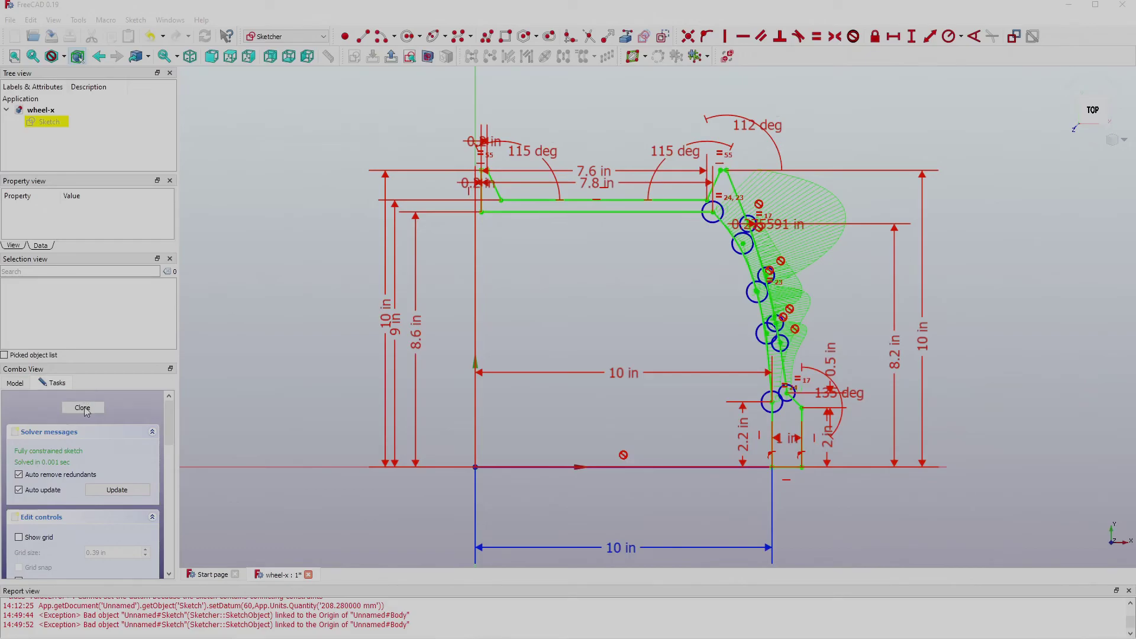
{"action": "key", "text": "Escape"}
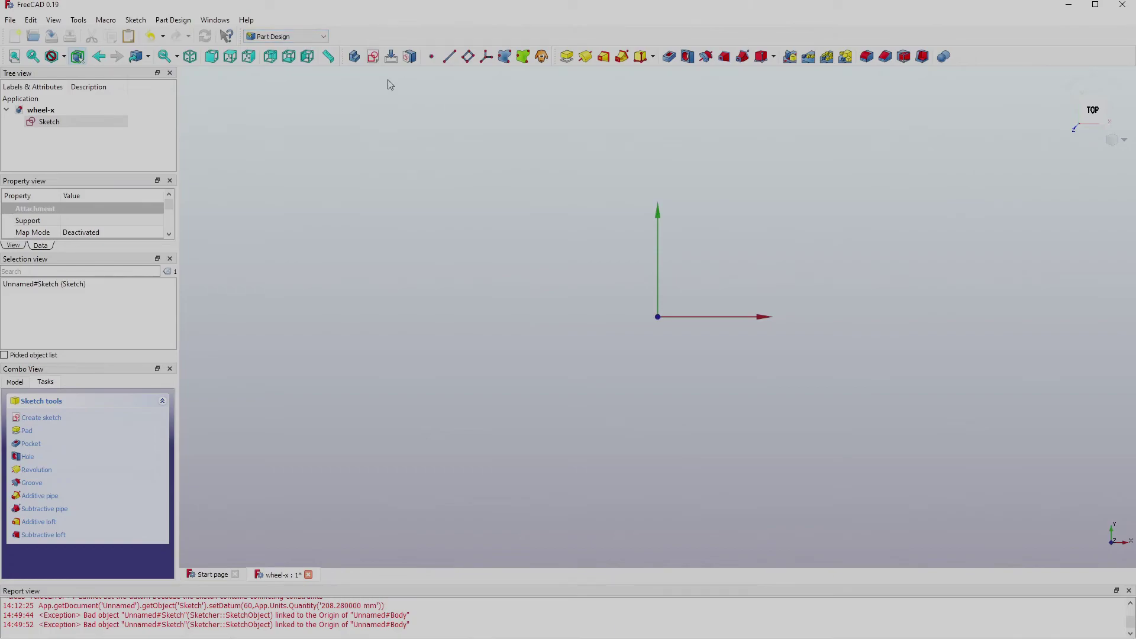
{"action": "left_click", "coordinate": [354, 58]}
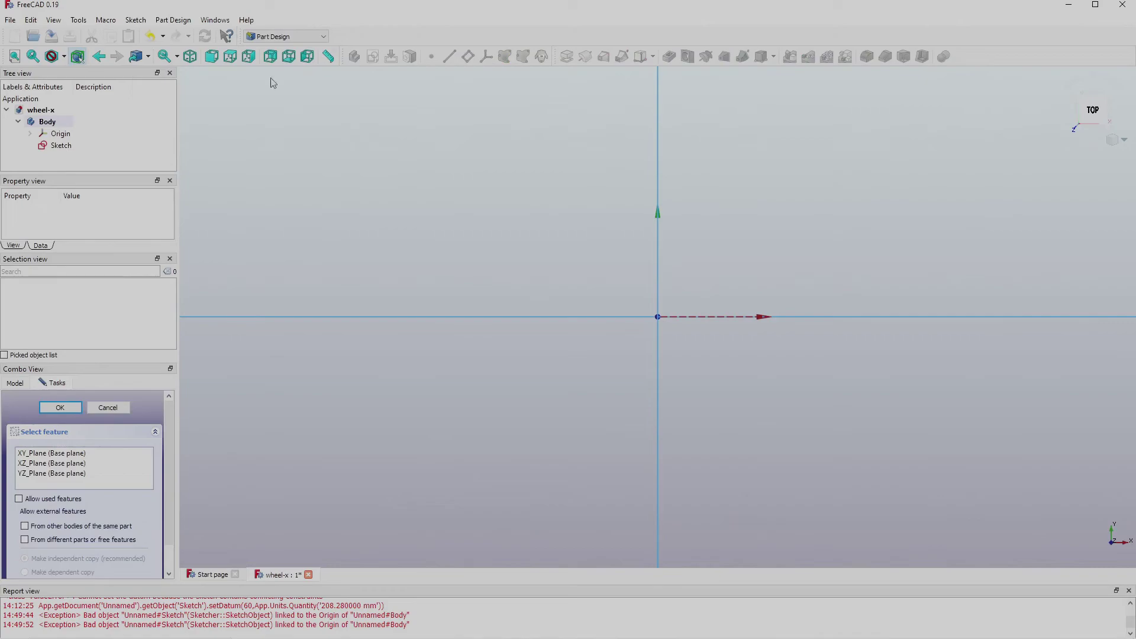
{"action": "scroll", "coordinate": [638, 206], "scroll_direction": "down", "scroll_amount": 5}
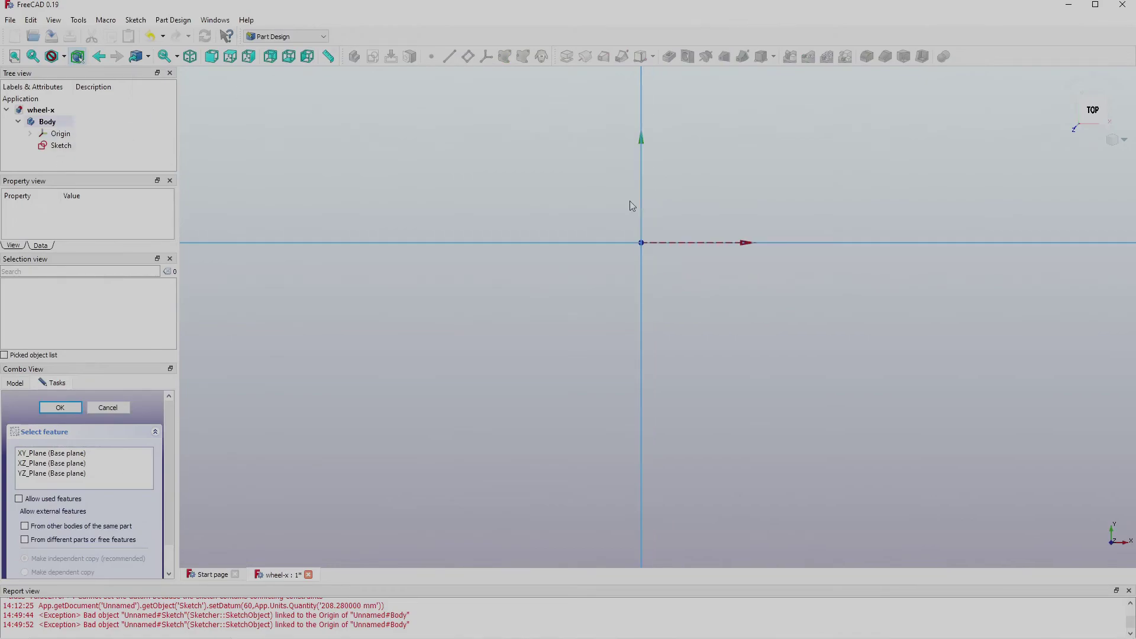
{"action": "scroll", "coordinate": [702, 96], "scroll_direction": "up", "scroll_amount": 4}
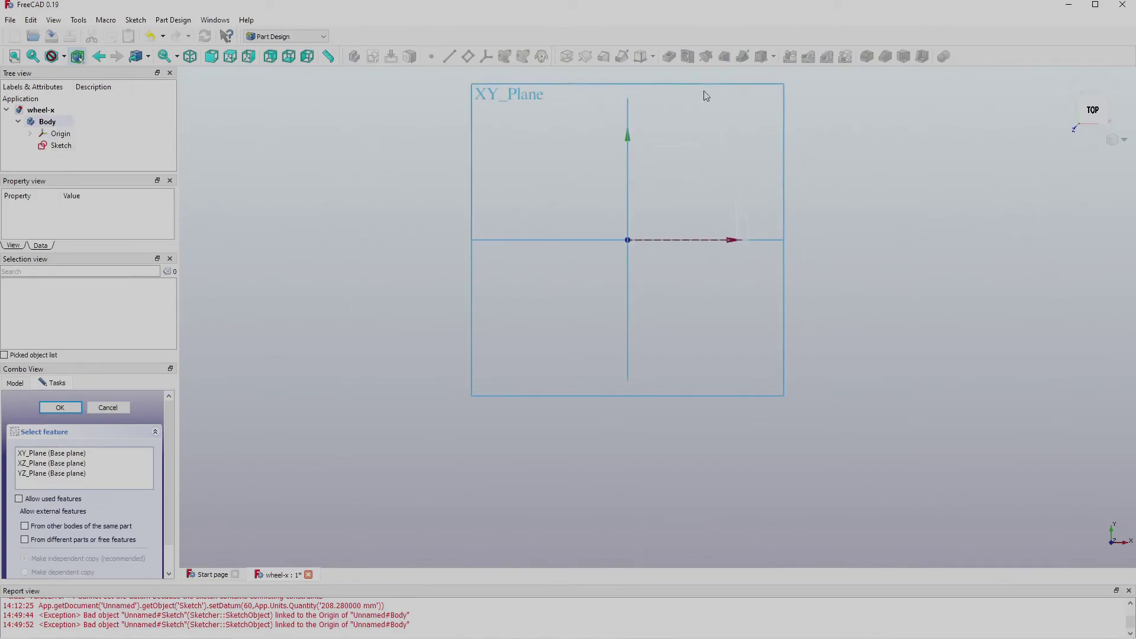
{"action": "left_click", "coordinate": [109, 408]}
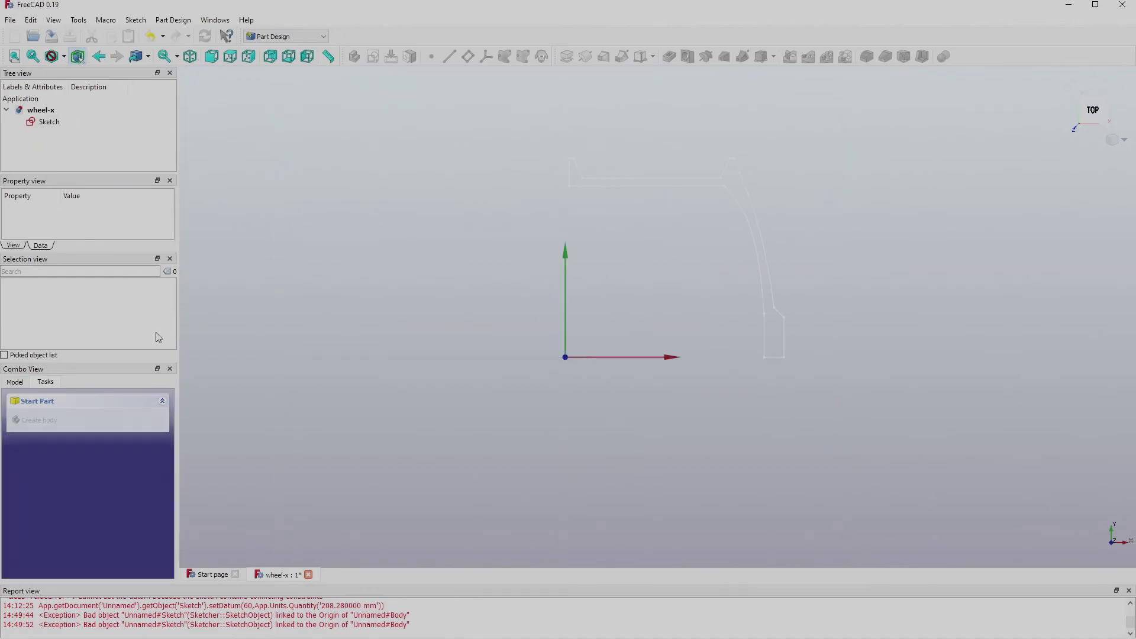
Create a new empty body in the wheel-x document and move the wheel profile sketch into it.
{"action": "left_click", "coordinate": [354, 56]}
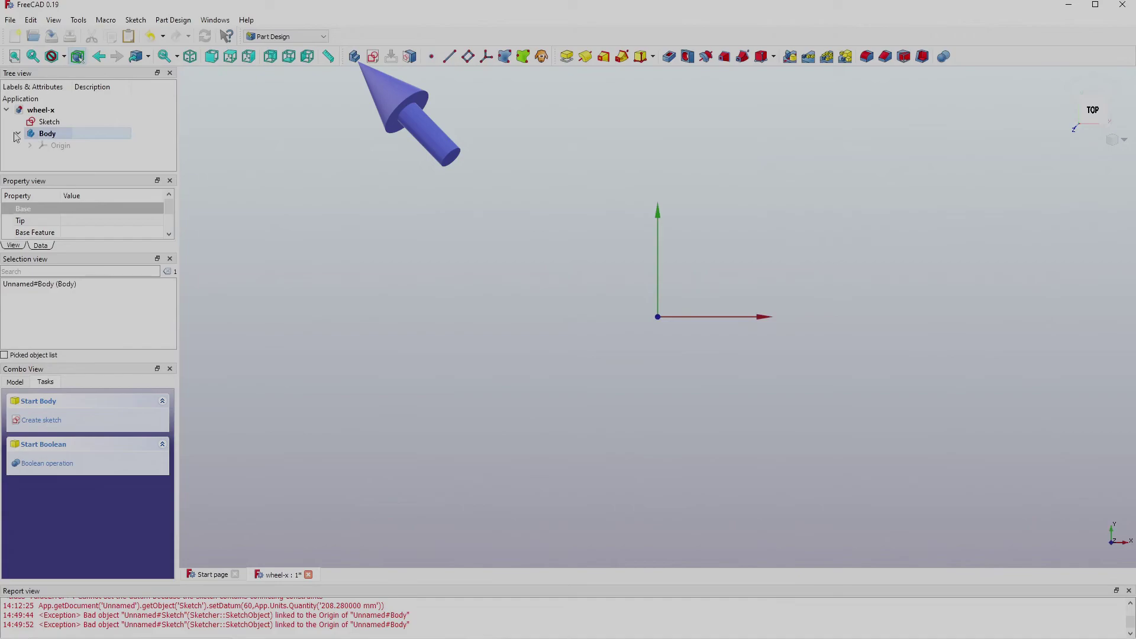
{"action": "left_click_drag", "start_coordinate": [42, 126], "coordinate": [74, 136]}
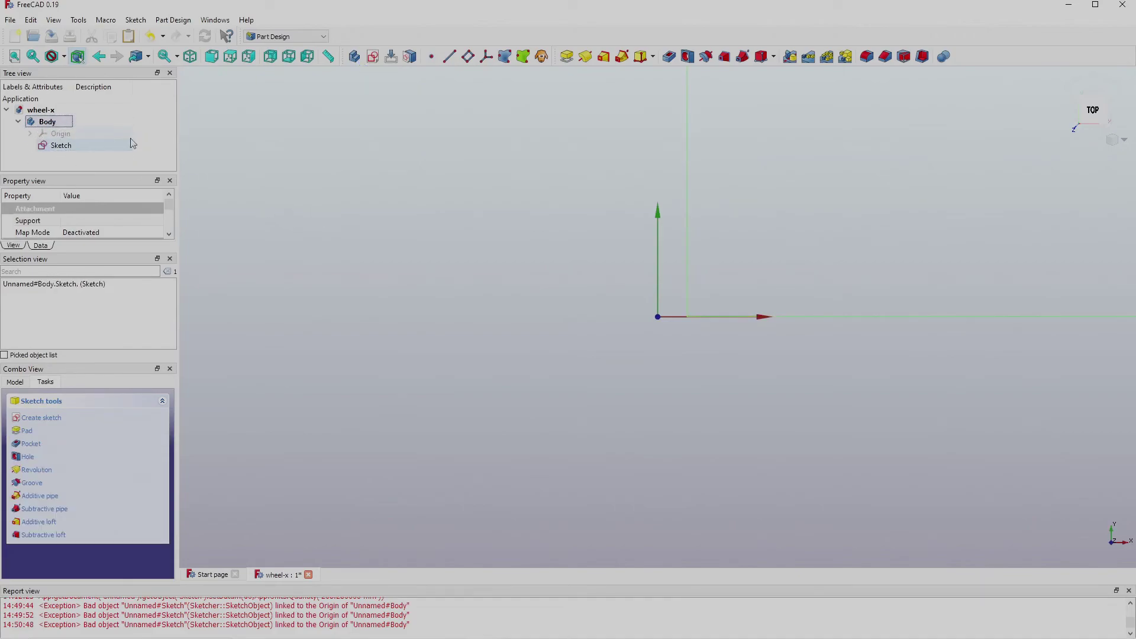
Revolve the wheel profile sketch 360° about the horizontal sketch axis and inspect the resulting wheel from an oblique angle.
{"action": "scroll", "coordinate": [515, 163], "scroll_direction": "down", "scroll_amount": 5}
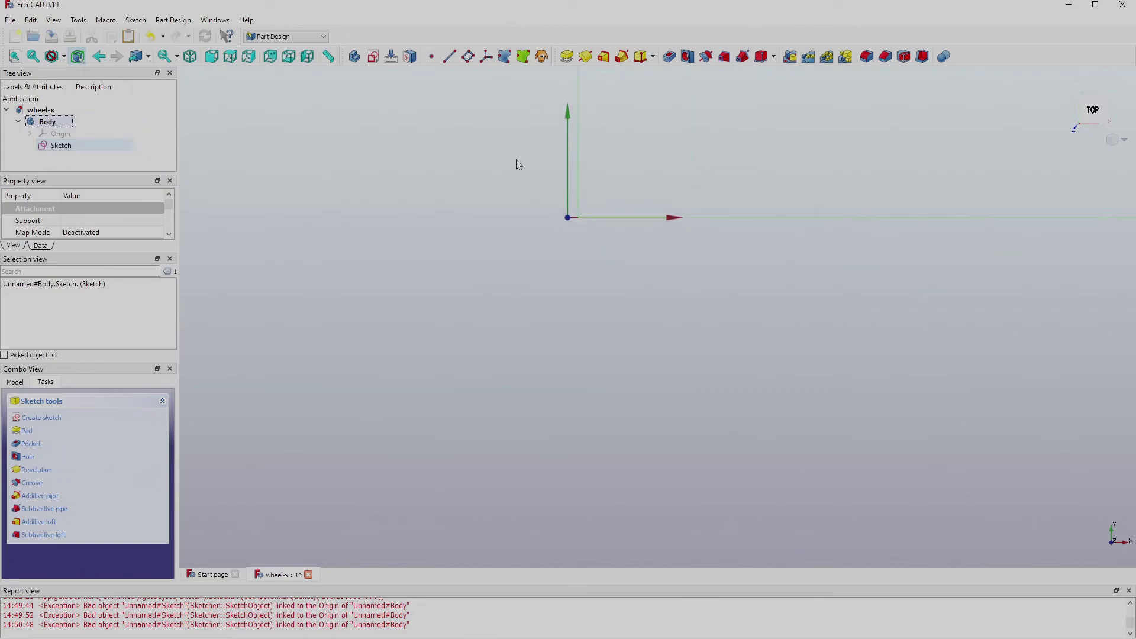
{"action": "scroll", "coordinate": [652, 127], "scroll_direction": "down", "scroll_amount": 3}
{"action": "scroll", "coordinate": [787, 78], "scroll_direction": "up", "scroll_amount": 2}
{"action": "scroll", "coordinate": [769, 94], "scroll_direction": "down", "scroll_amount": 6}
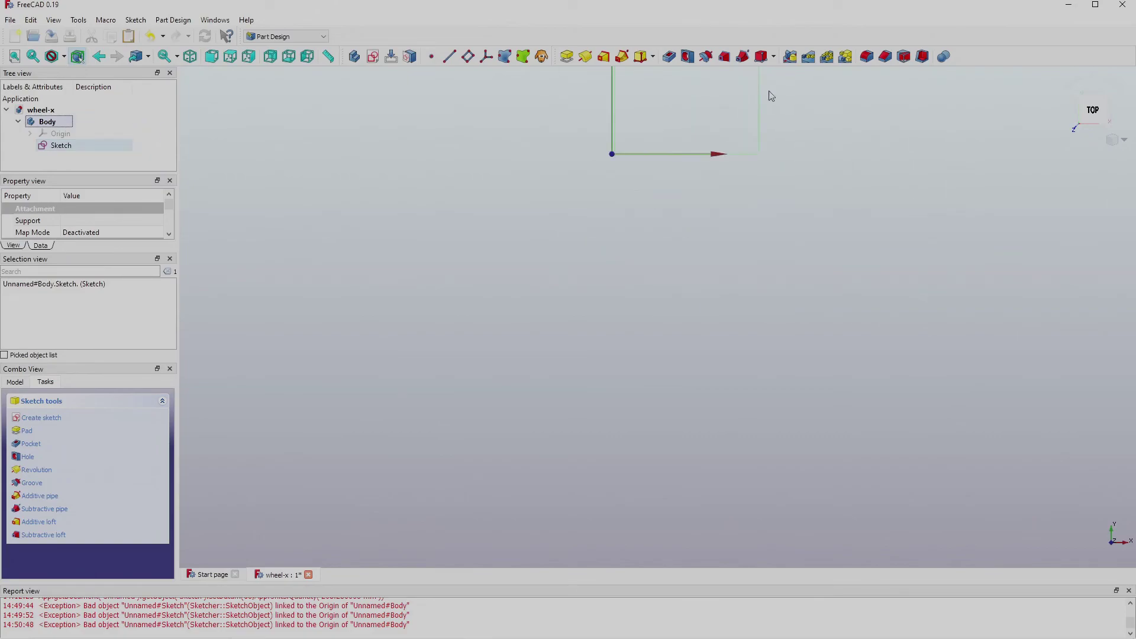
{"action": "scroll", "coordinate": [769, 103], "scroll_direction": "up", "scroll_amount": 3}
{"action": "scroll", "coordinate": [728, 98], "scroll_direction": "down", "scroll_amount": 4}
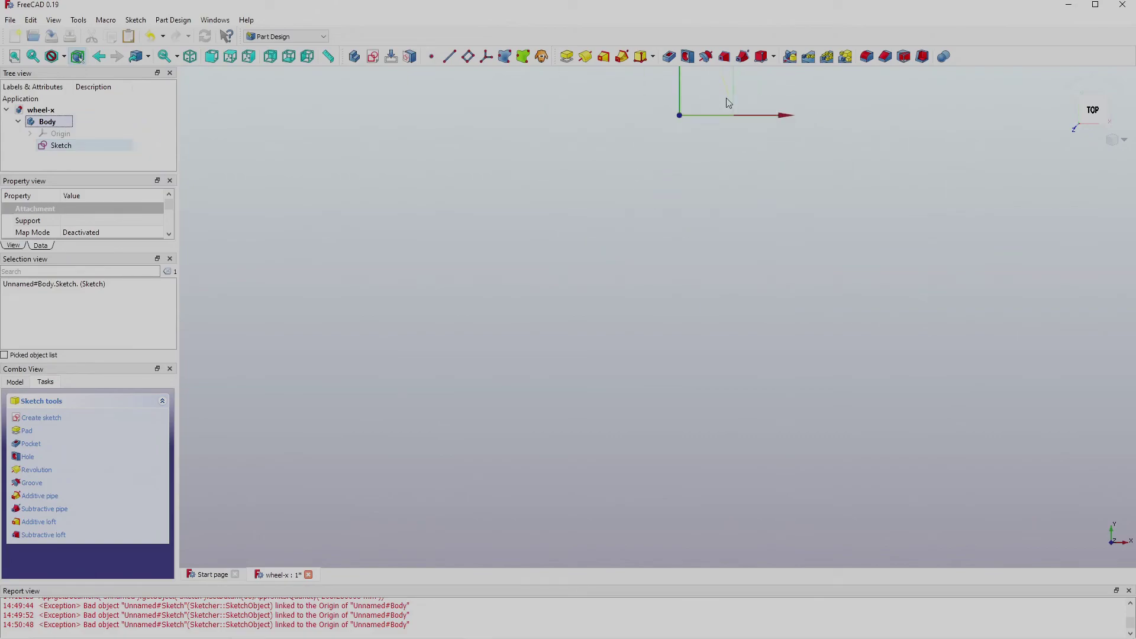
{"action": "scroll", "coordinate": [723, 81], "scroll_direction": "up", "scroll_amount": 2}
{"action": "scroll", "coordinate": [819, 166], "scroll_direction": "up", "scroll_amount": 5}
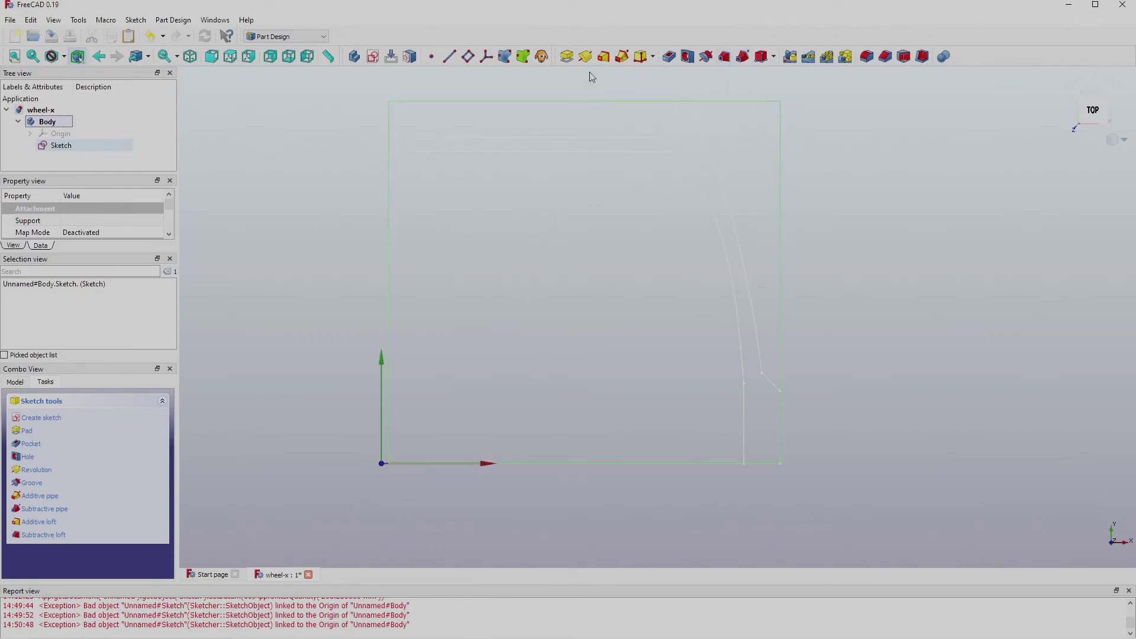
{"action": "left_click", "coordinate": [586, 57]}
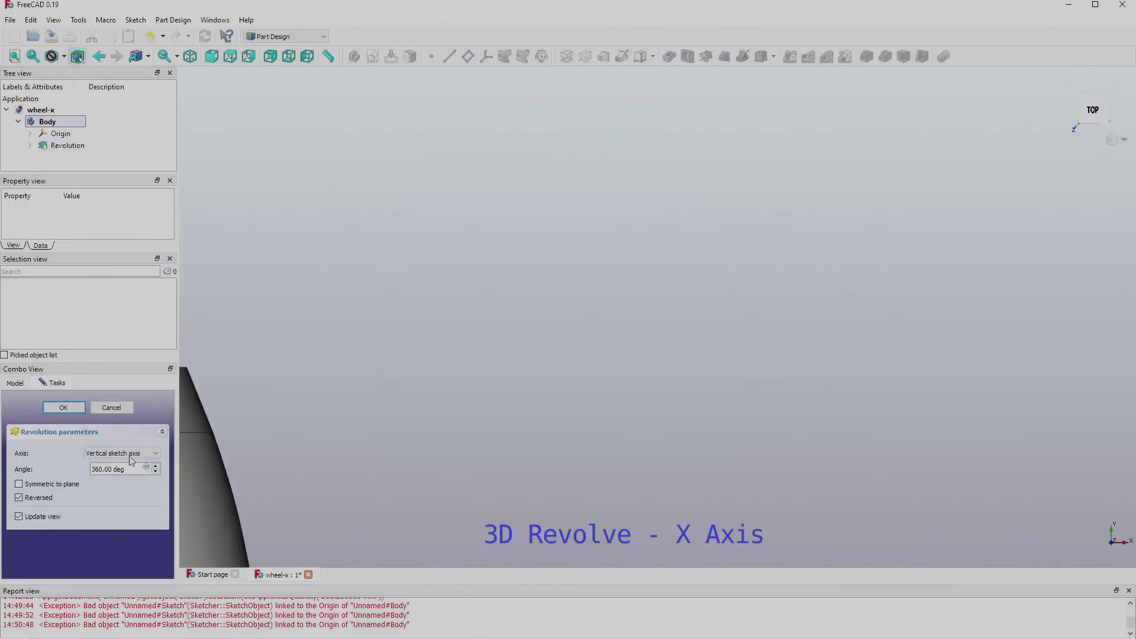
{"action": "left_click", "coordinate": [159, 454]}
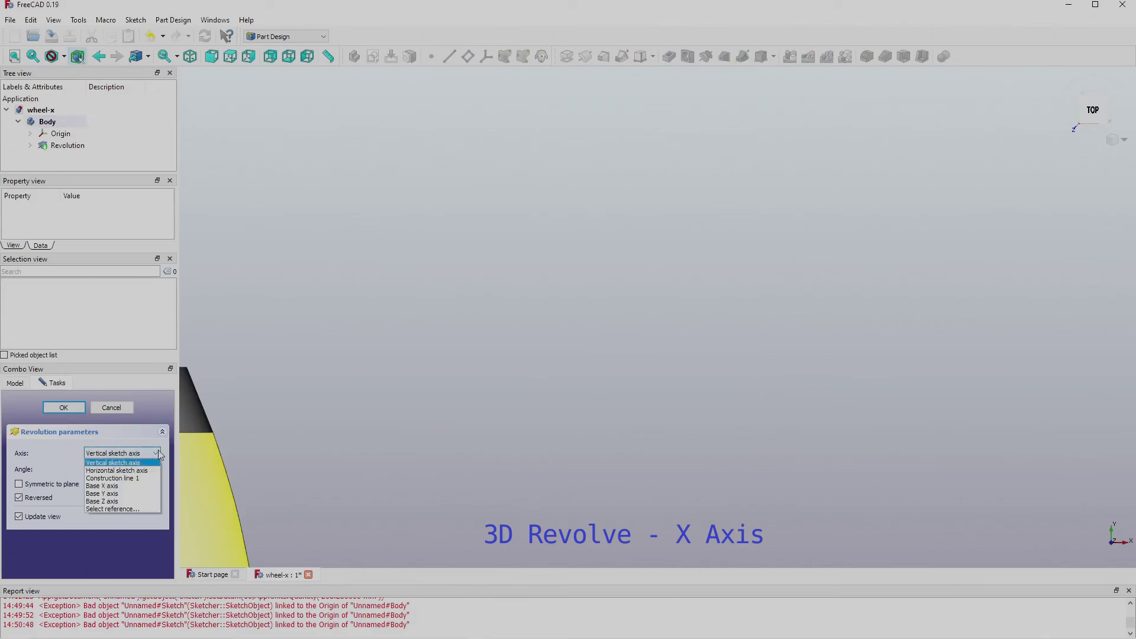
{"action": "left_click", "coordinate": [575, 386]}
{"action": "scroll", "coordinate": [513, 379], "scroll_direction": "down", "scroll_amount": 5}
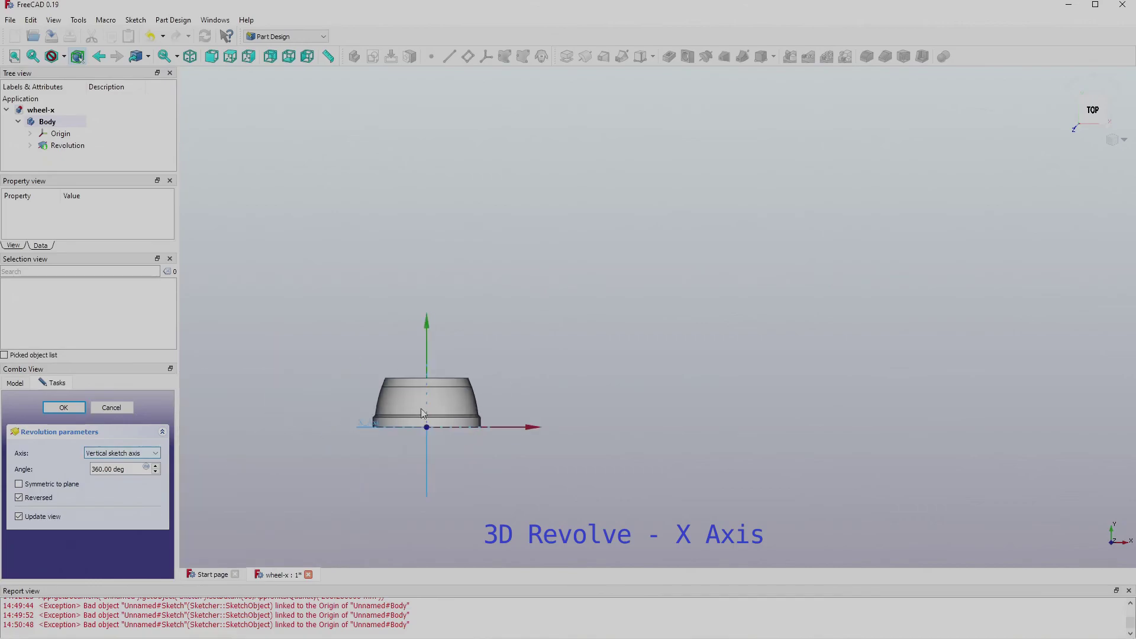
{"action": "scroll", "coordinate": [409, 438], "scroll_direction": "up", "scroll_amount": 5}
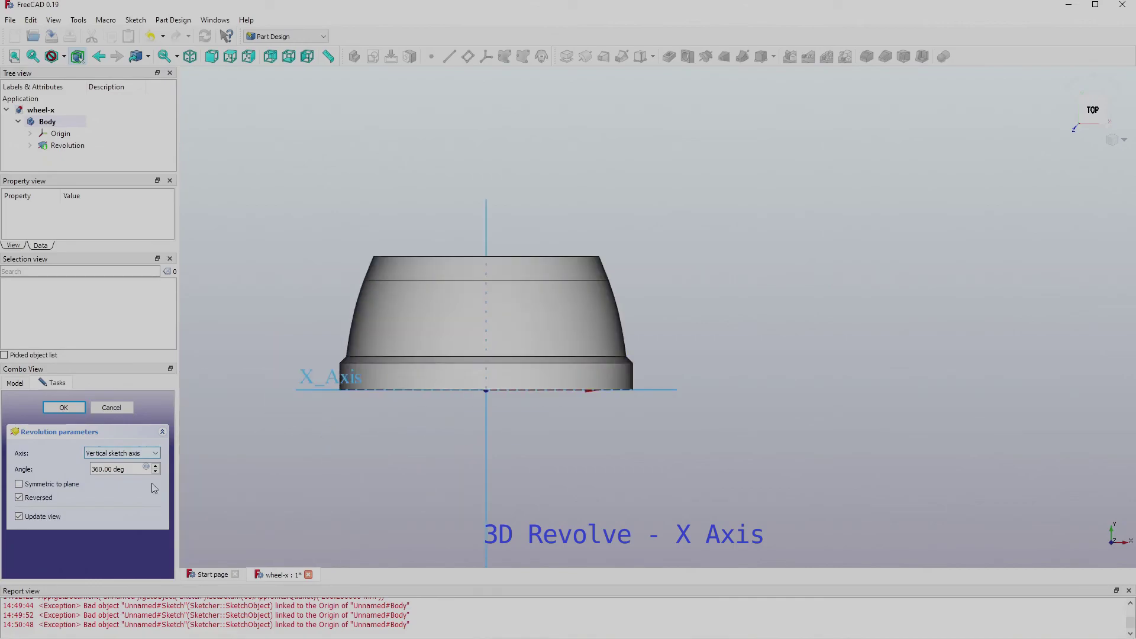
{"action": "left_click", "coordinate": [157, 454]}
{"action": "left_click", "coordinate": [145, 457]}
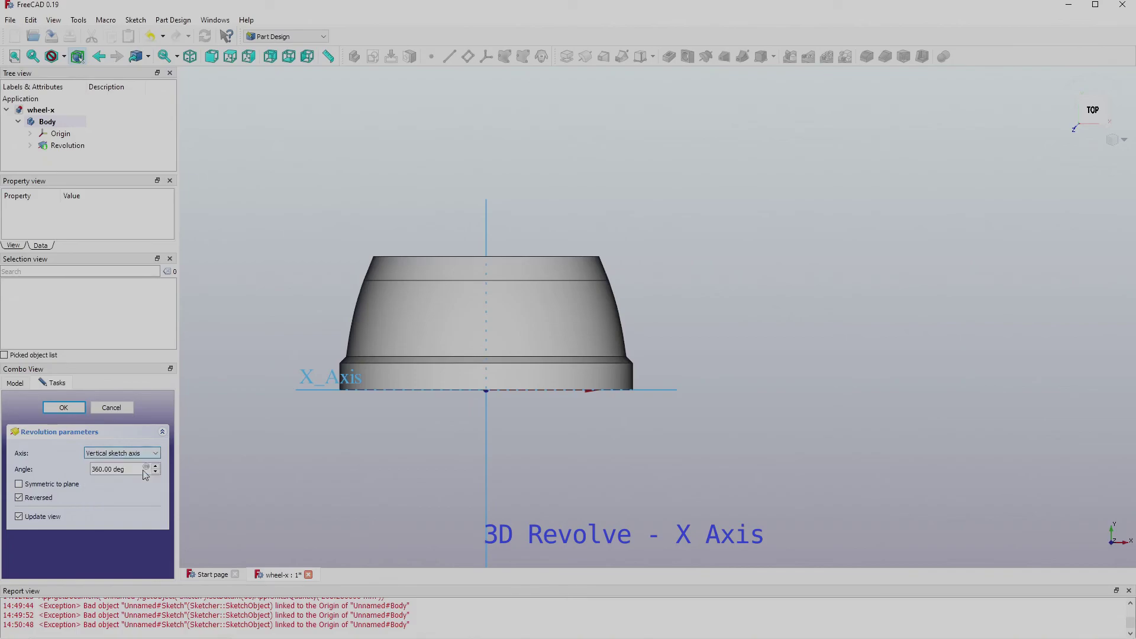
{"action": "left_click", "coordinate": [593, 394]}
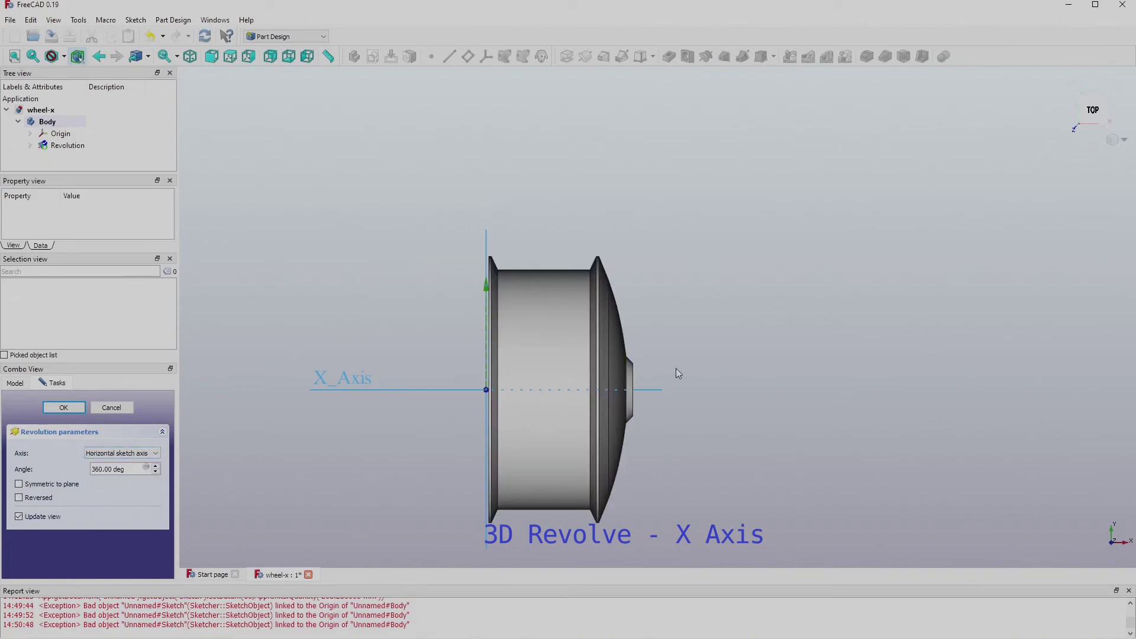
{"action": "middle_click_drag", "start_coordinate": [791, 320], "coordinate": [637, 321]}
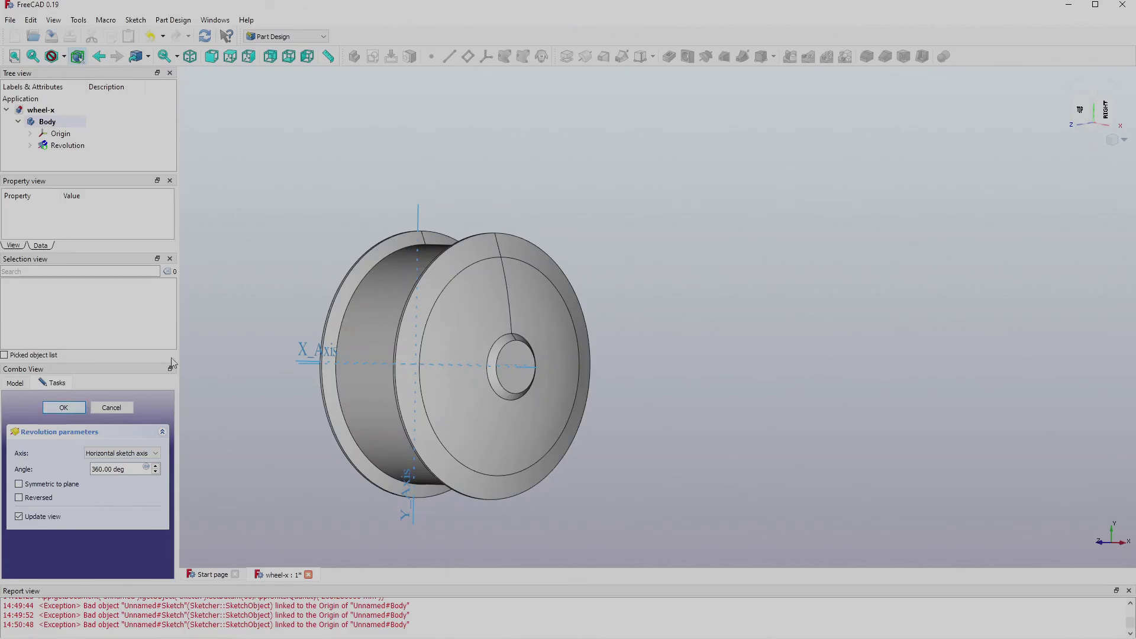
{"action": "left_click", "coordinate": [110, 412]}
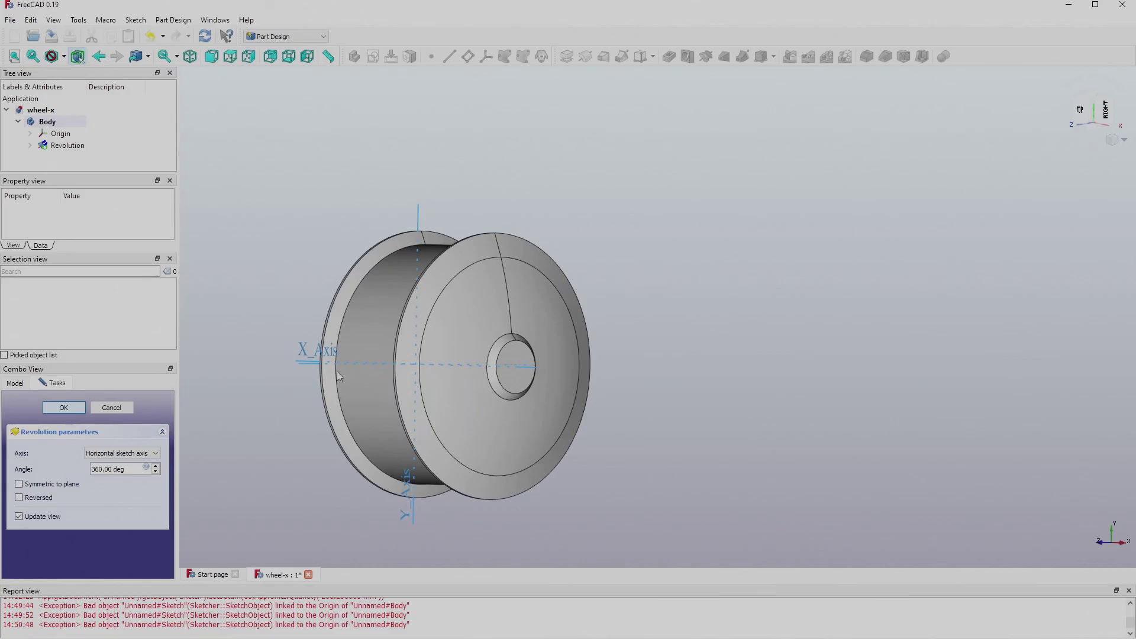